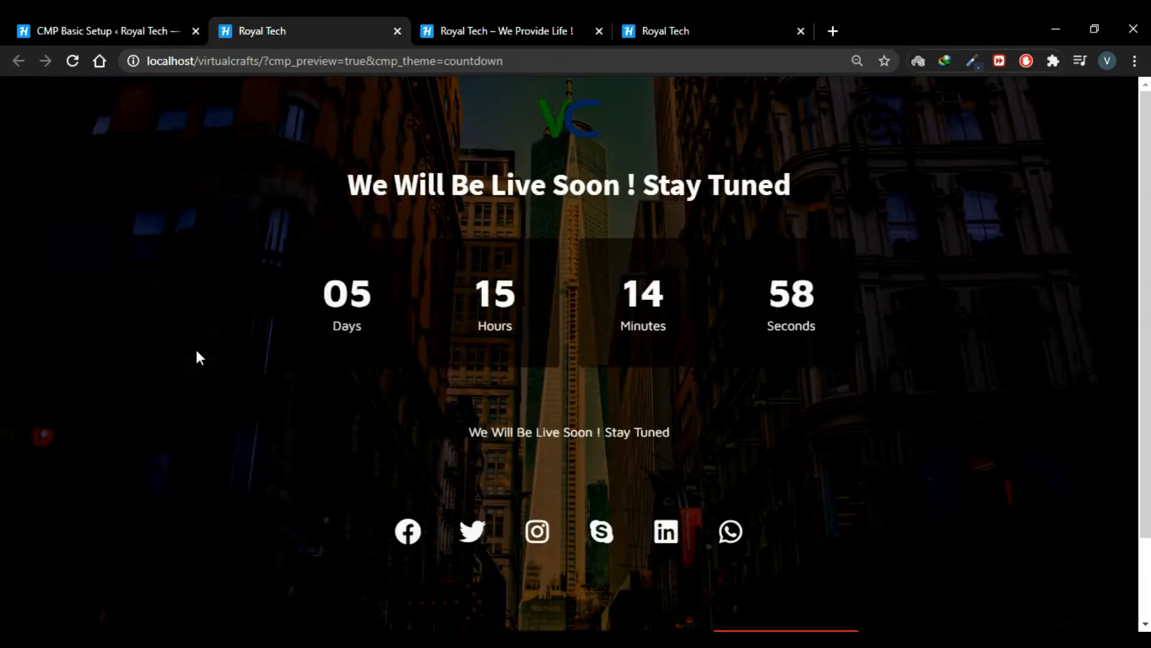
Examine the finished countdown page, including its heading, timer, message, social icons and e-mail sign-up form.
scroll(197, 352, "down", 1)
scroll(199, 357, "up", 1)
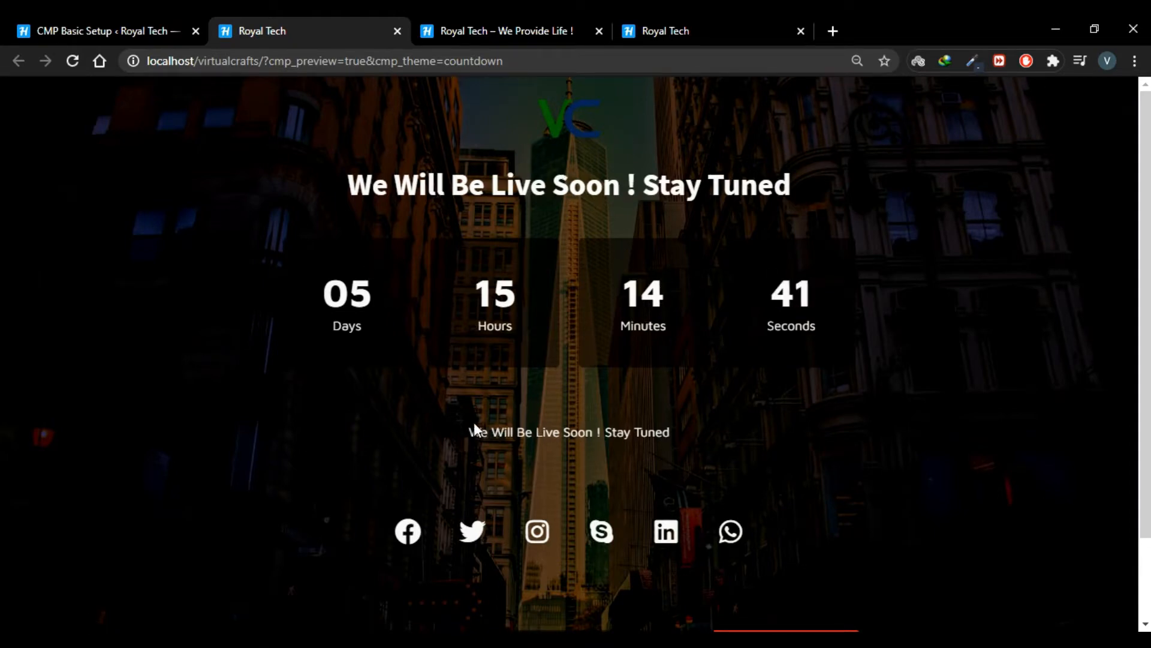
left_click_drag(474, 427, 761, 428)
left_click(765, 432)
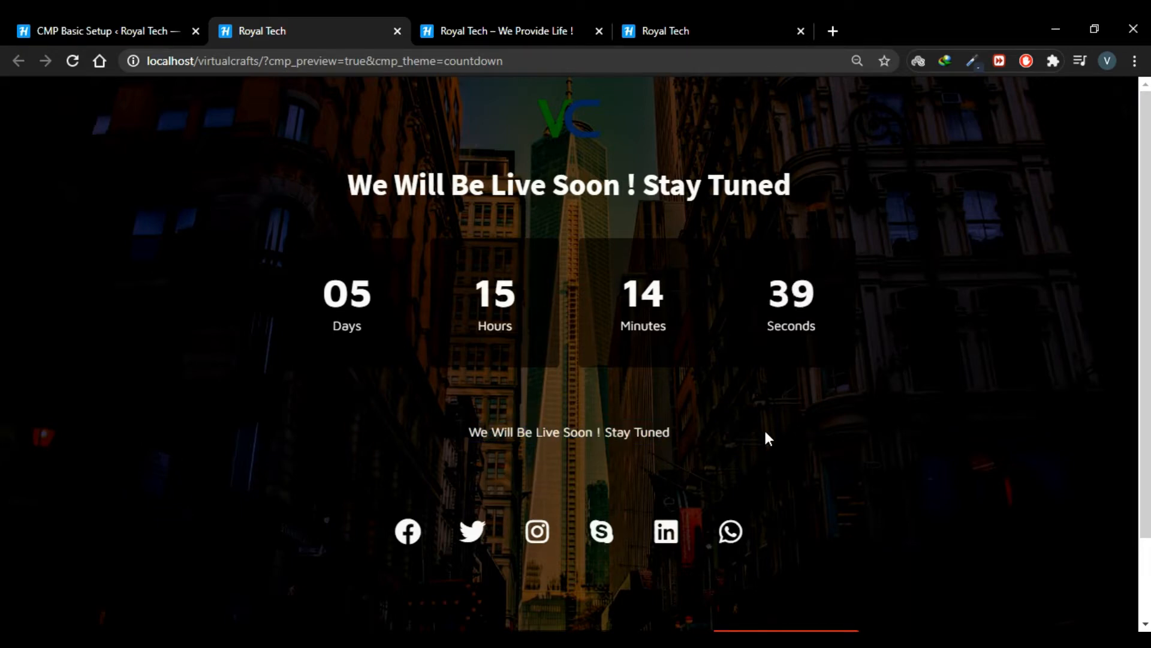
scroll(767, 437, "down", 2)
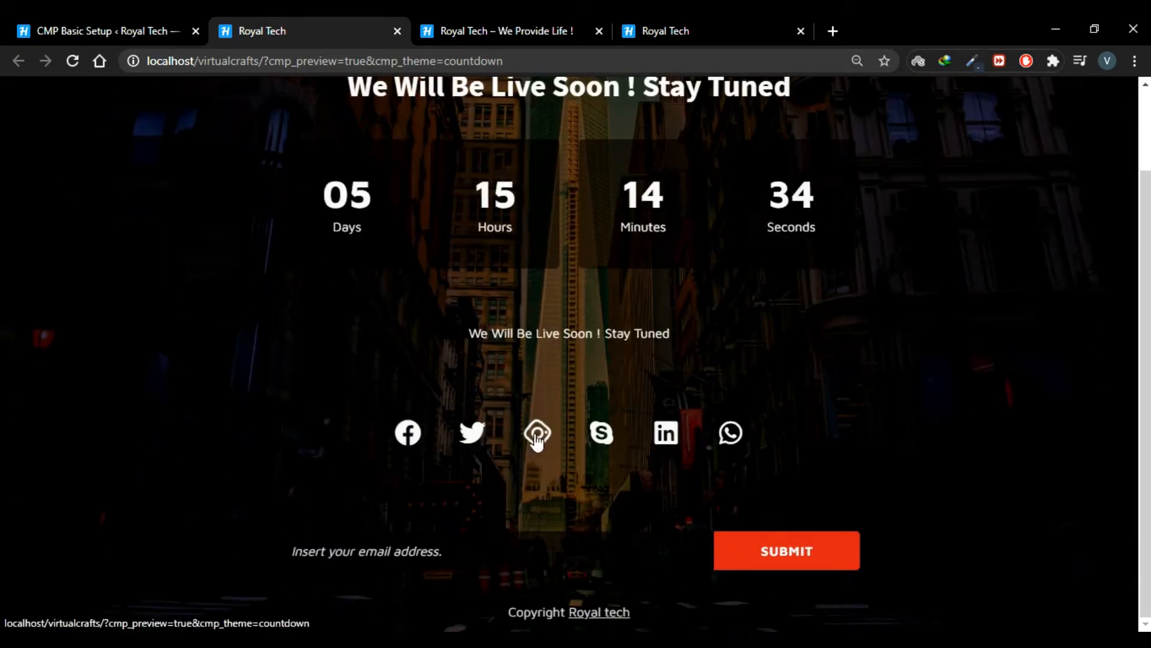
left_click(531, 515)
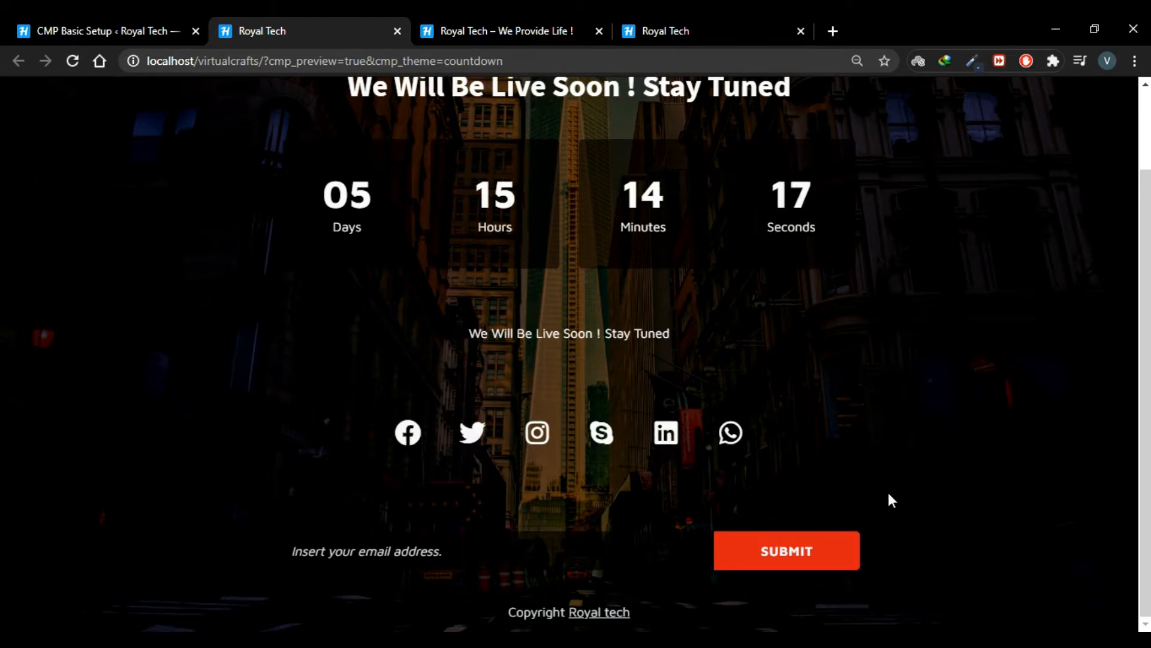
scroll(890, 500, "up", 2)
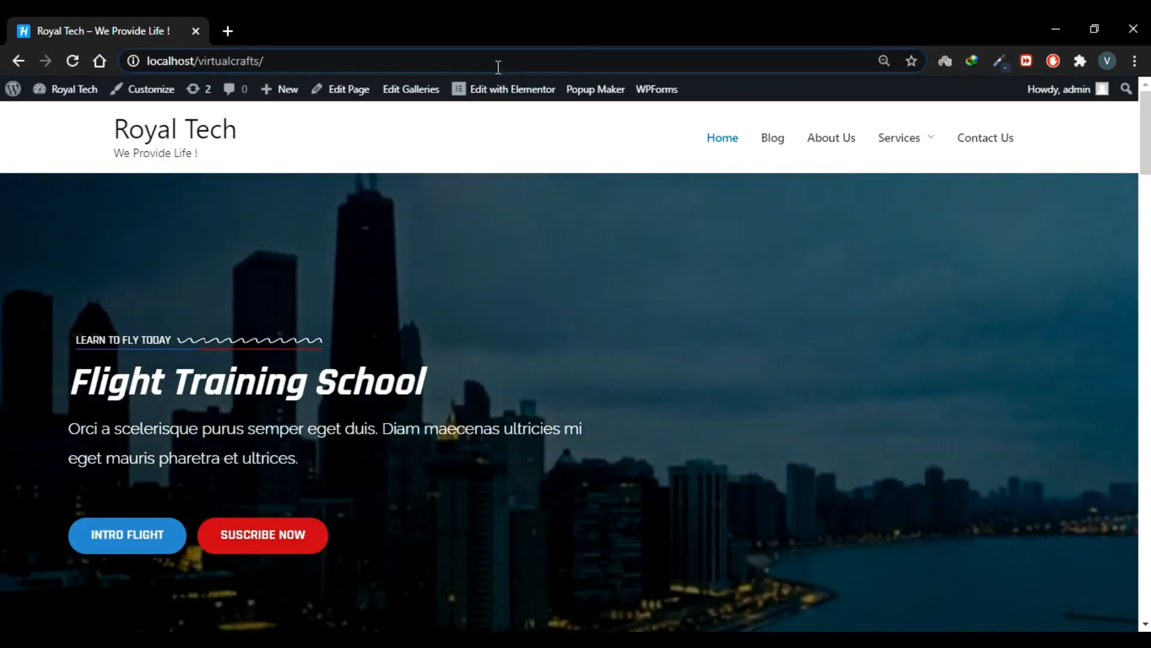
Go to the WordPress dashboard at localhost/virtualcrafts/wp-admin/ and open the page for adding new plugins.
left_click(497, 67)
type("wp-admin/")
key("Return")
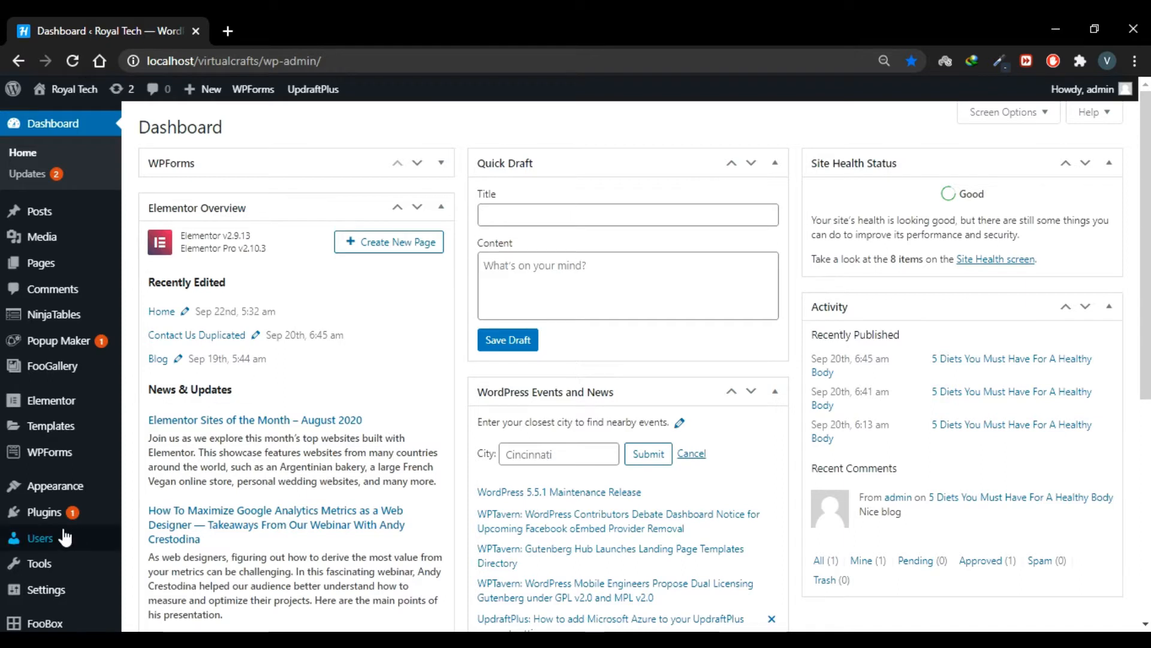
mouse_move(85, 513)
left_click(142, 542)
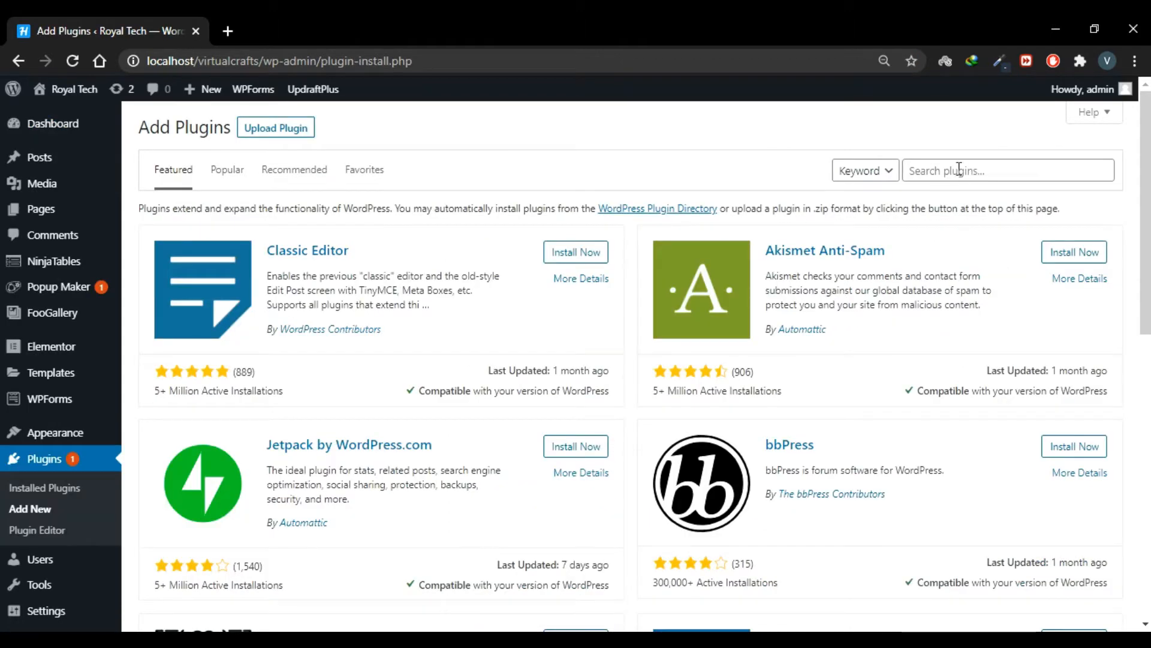
Search the plugins for "cmp", and install and activate CMP – Coming Soon & Maintenance Plugin by NiteoThemes.
left_click(960, 169)
type("cmp")
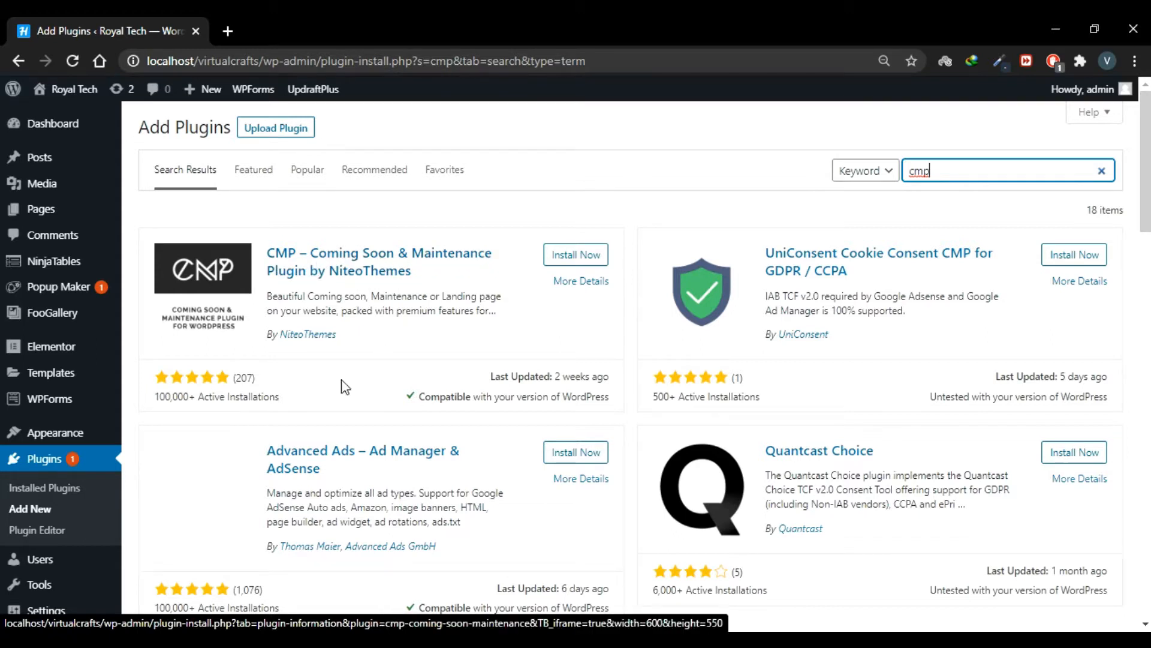
left_click_drag(336, 336, 291, 341)
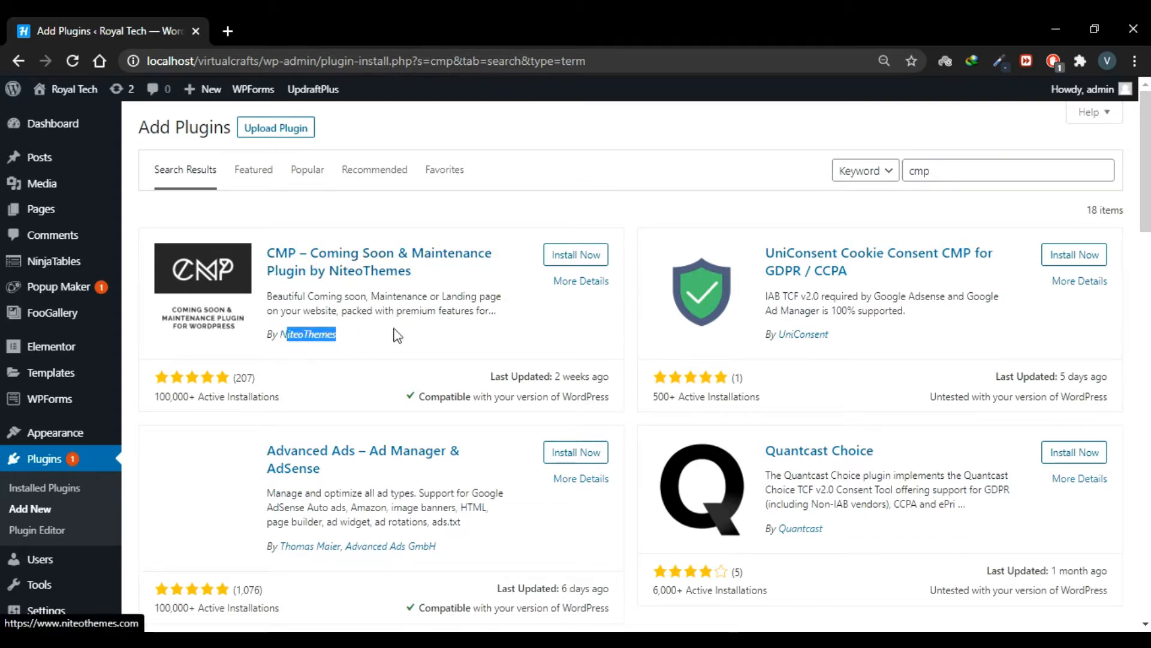
left_click(585, 256)
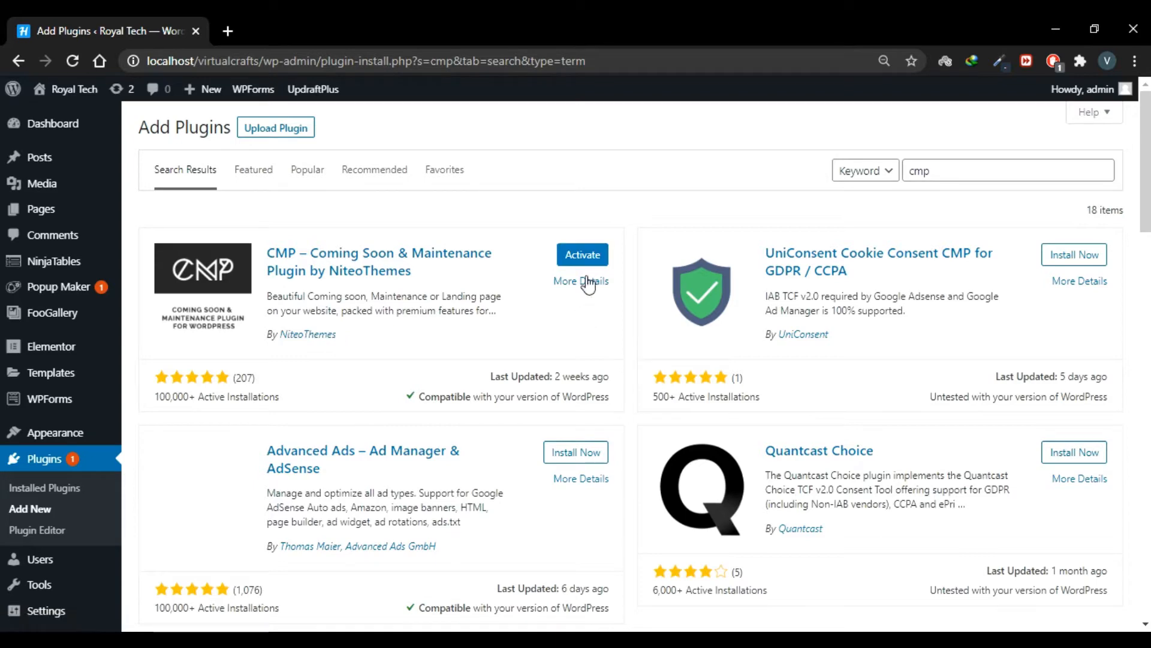
left_click(585, 262)
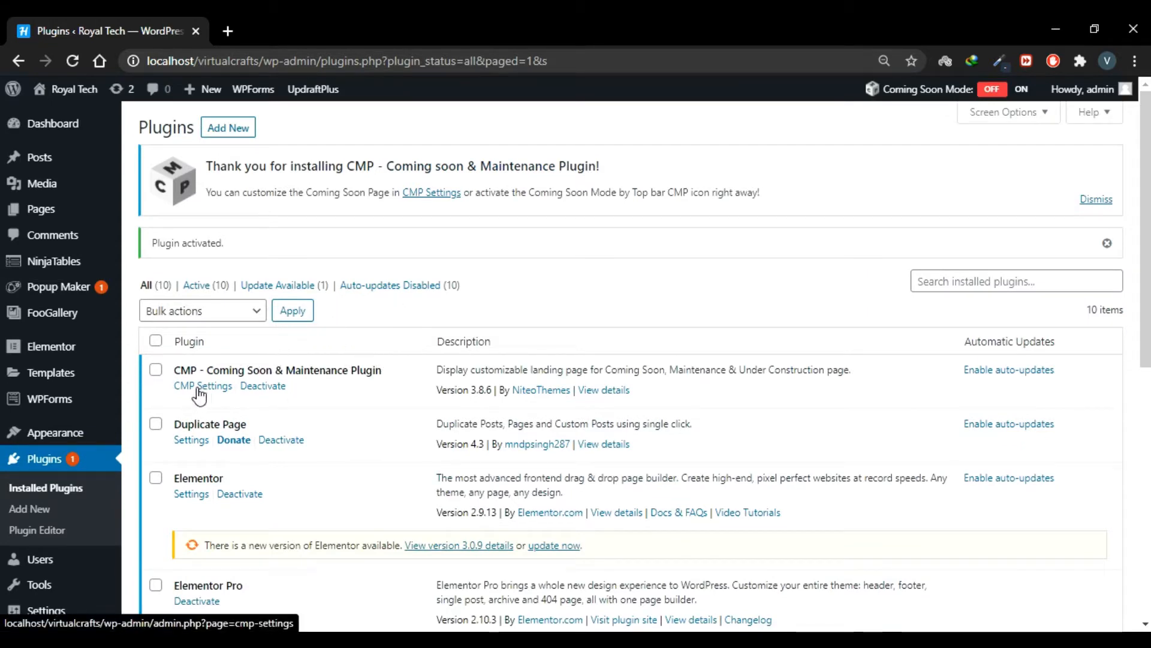
Open the CMP basic setup and set the CMP status to Enabled.
scroll(174, 485, "down", 4)
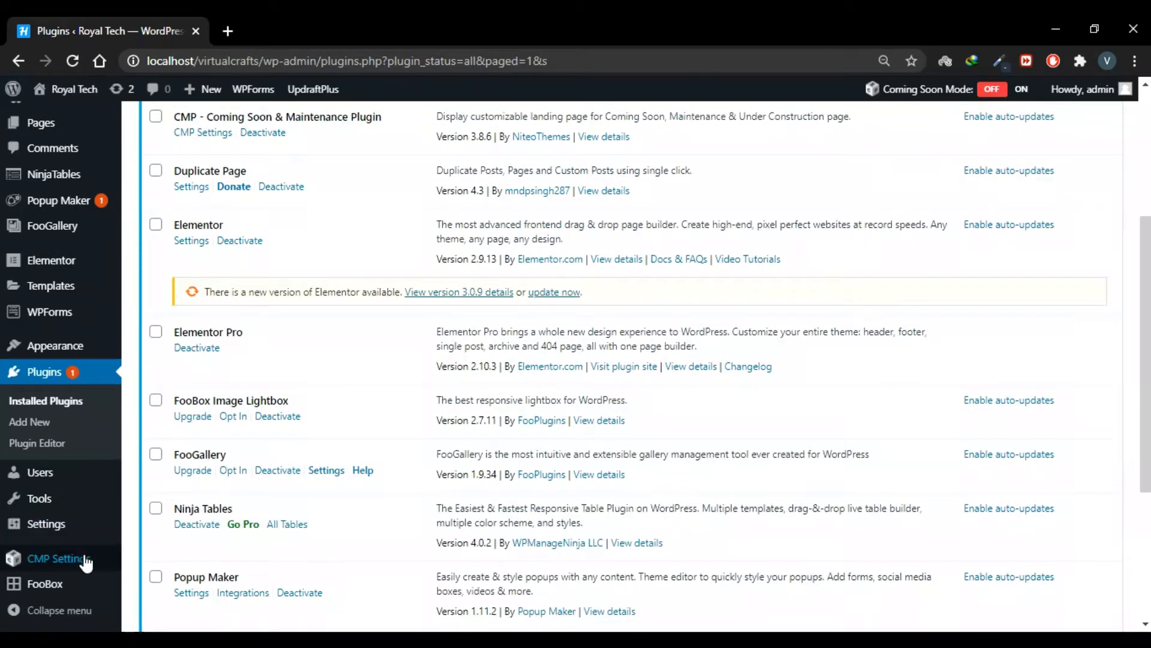
mouse_move(82, 561)
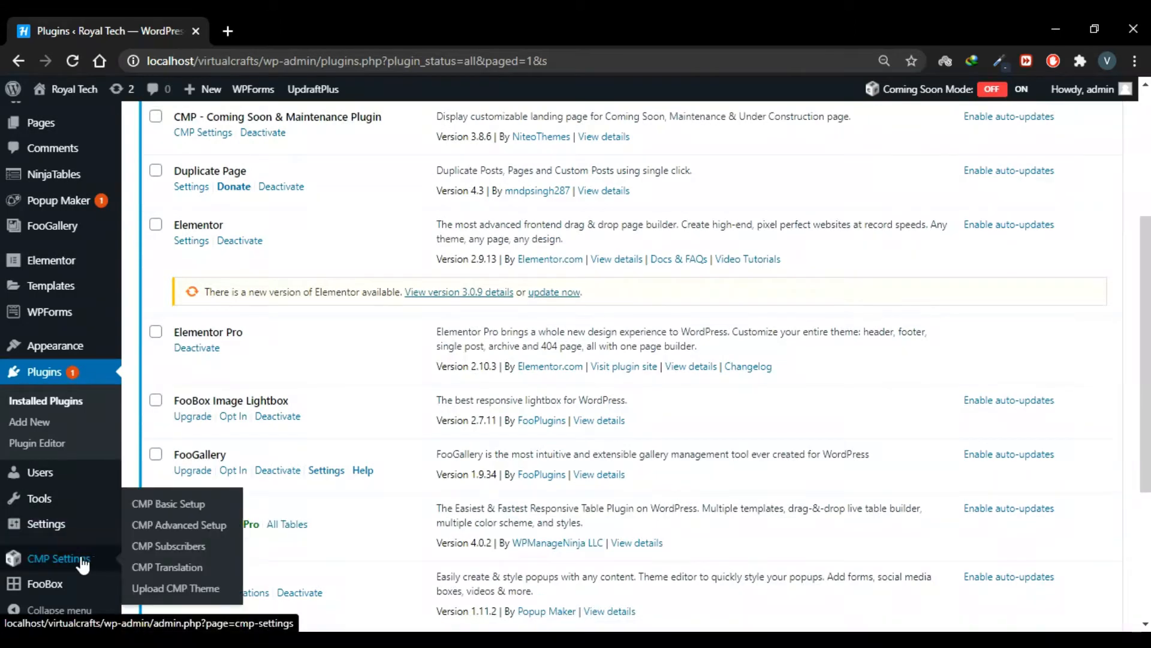
left_click(48, 564)
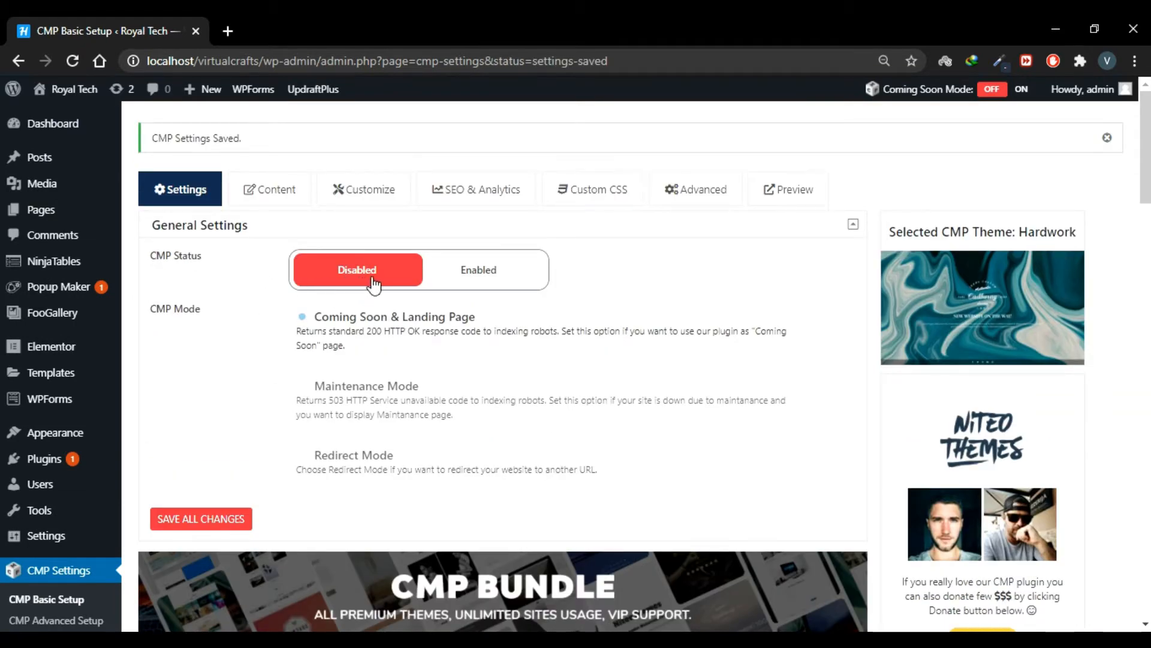
left_click(479, 273)
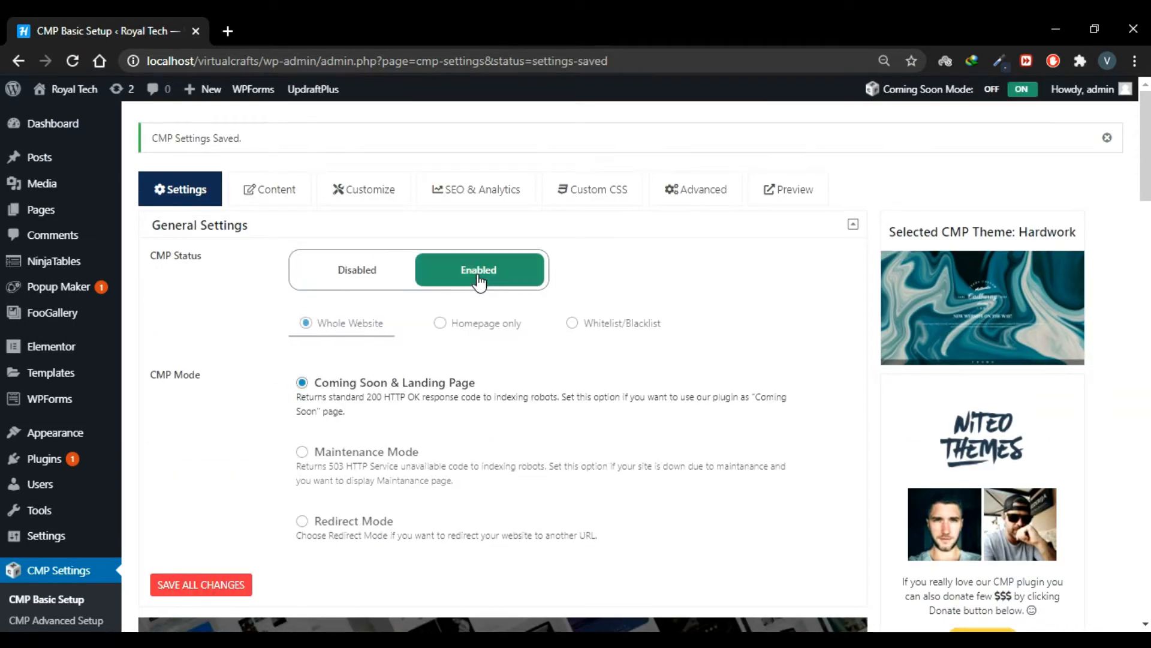
Try Maintenance Mode and Redirect Mode as the CMP mode, and return to Coming Soon & Landing Page.
scroll(324, 431, "down", 1)
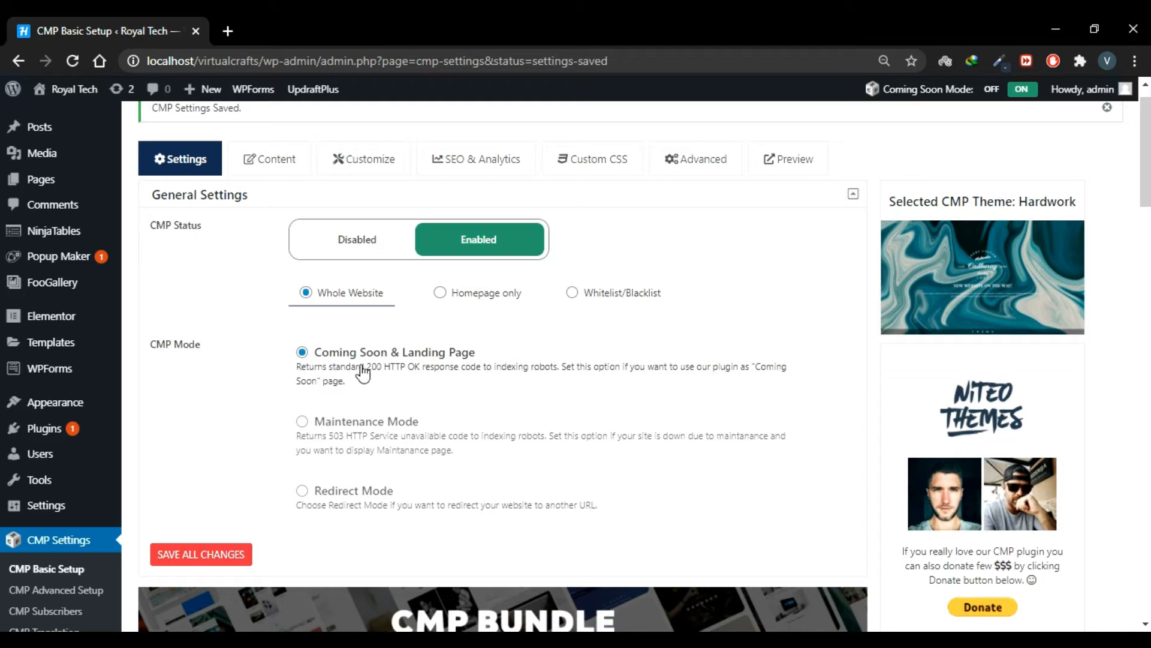
left_click(303, 424)
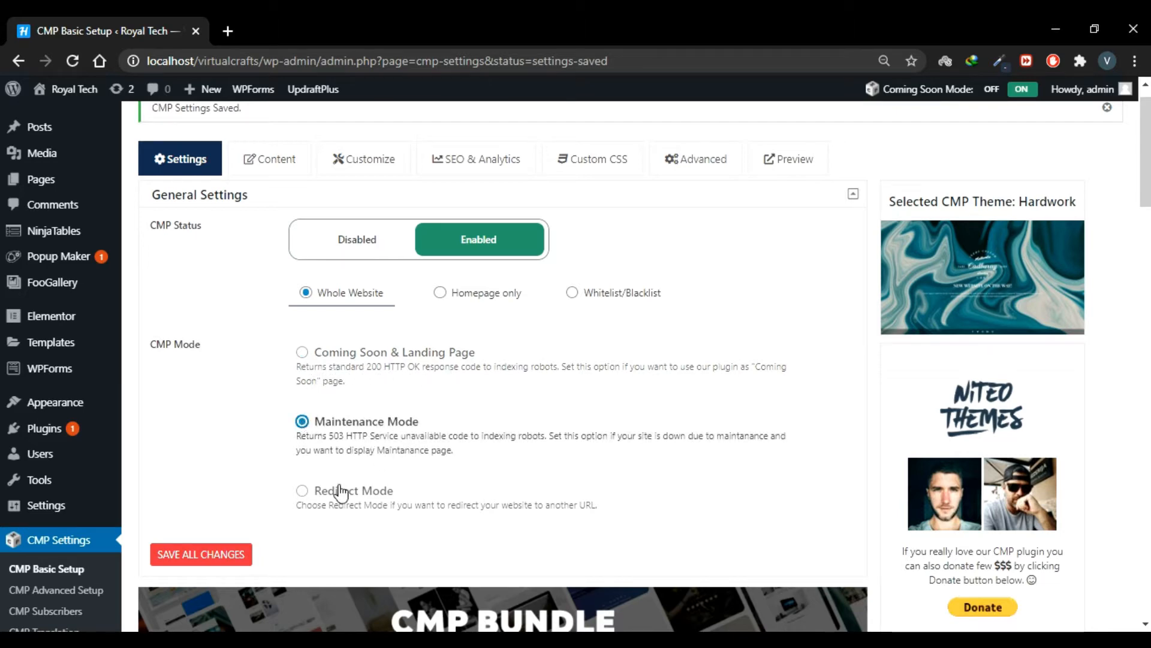
left_click(303, 491)
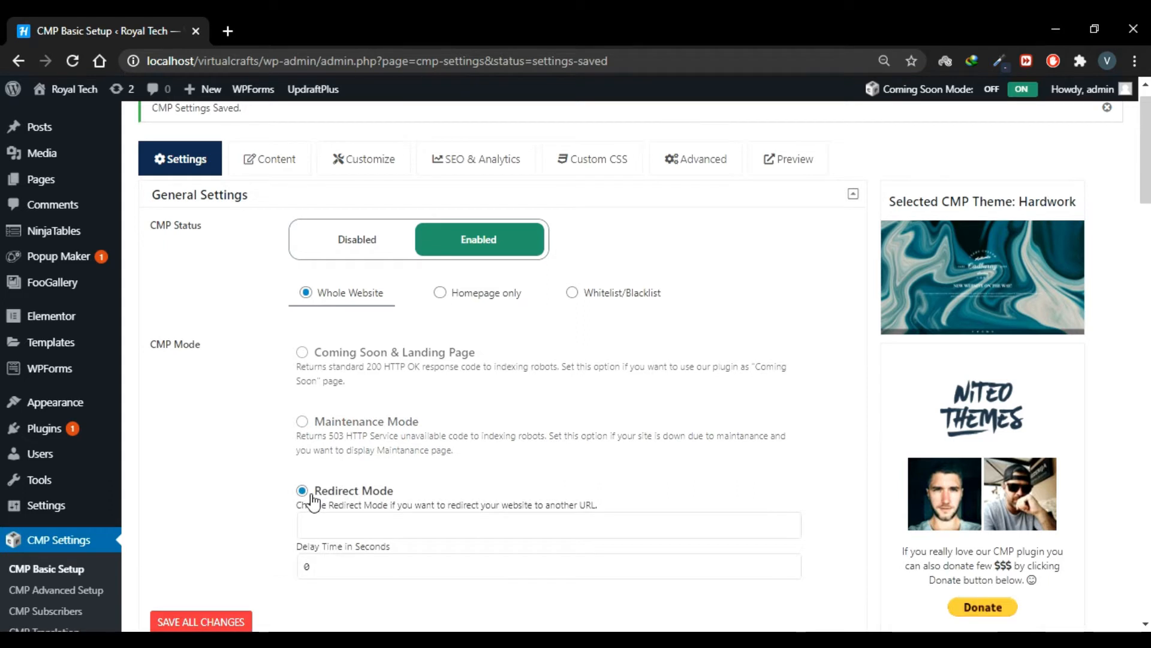
left_click(307, 359)
Look through the available CMP themes and the additional themes offered for download.
scroll(223, 426, "down", 9)
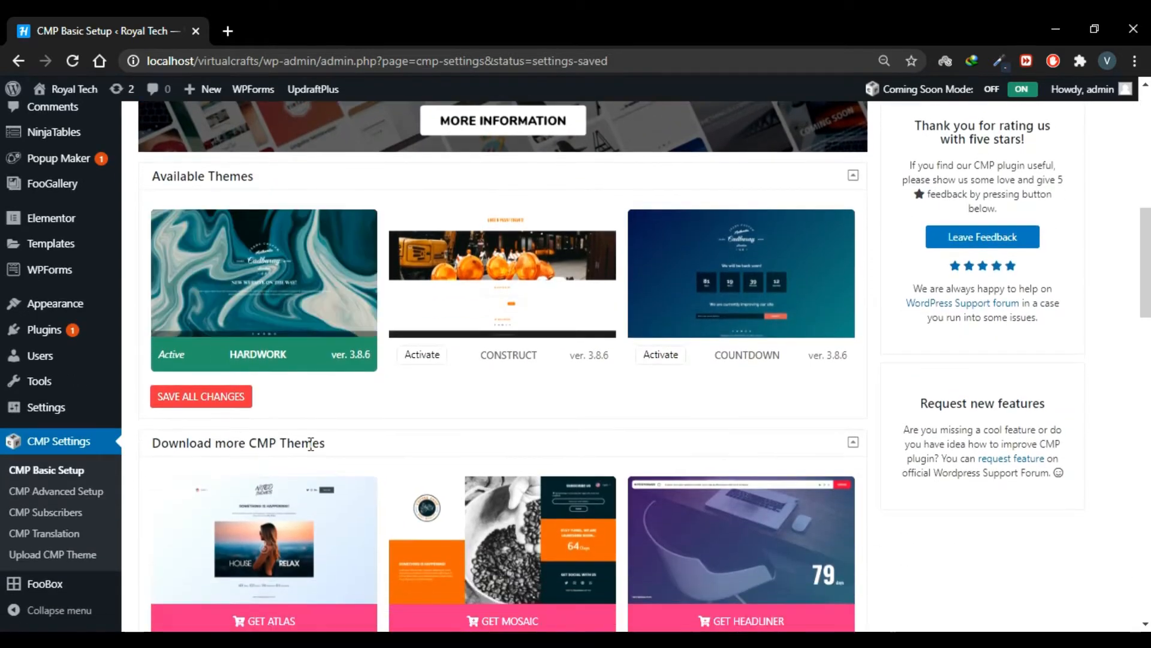
scroll(313, 429, "up", 1)
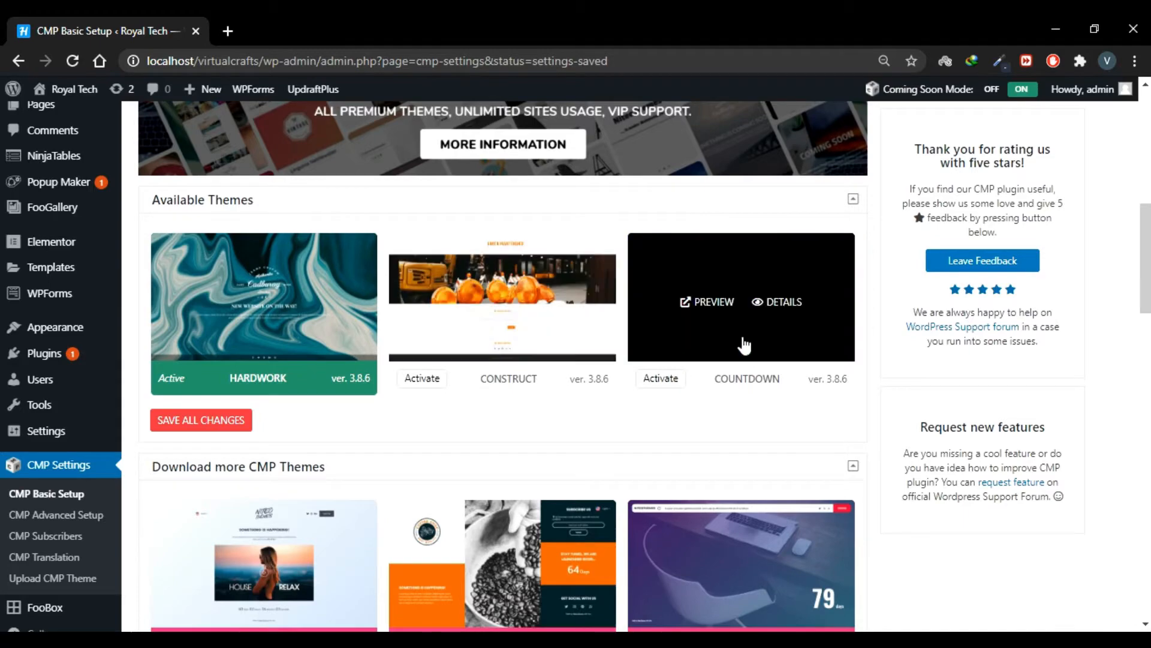
scroll(329, 429, "down", 3)
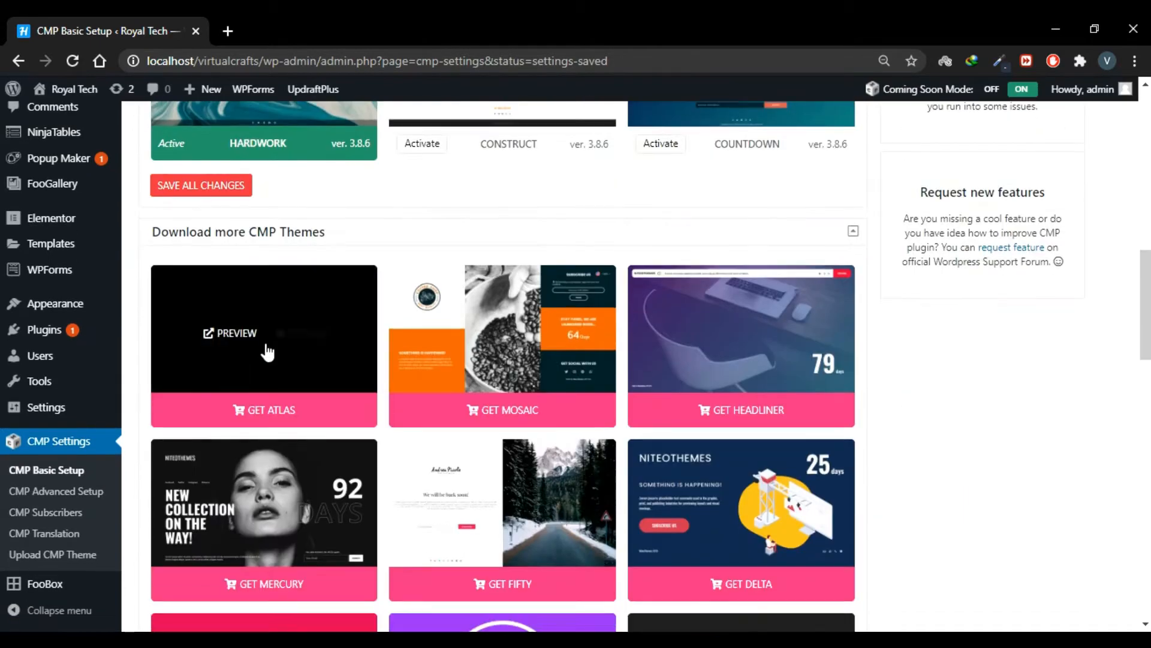
scroll(351, 336, "up", 5)
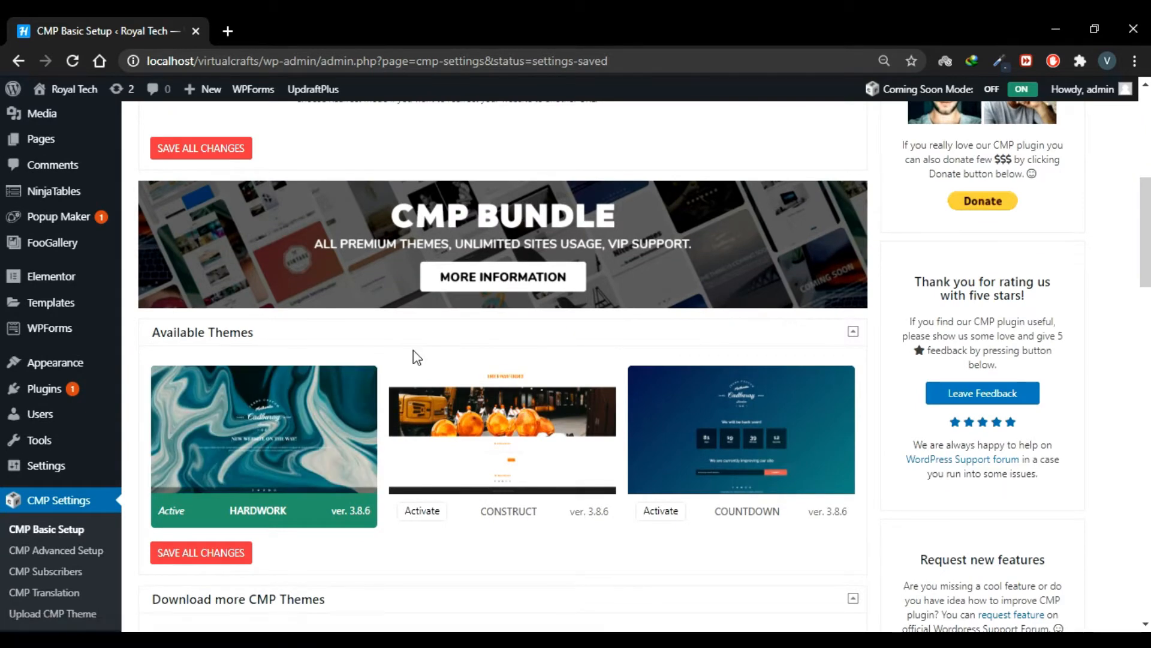
scroll(413, 351, "up", 7)
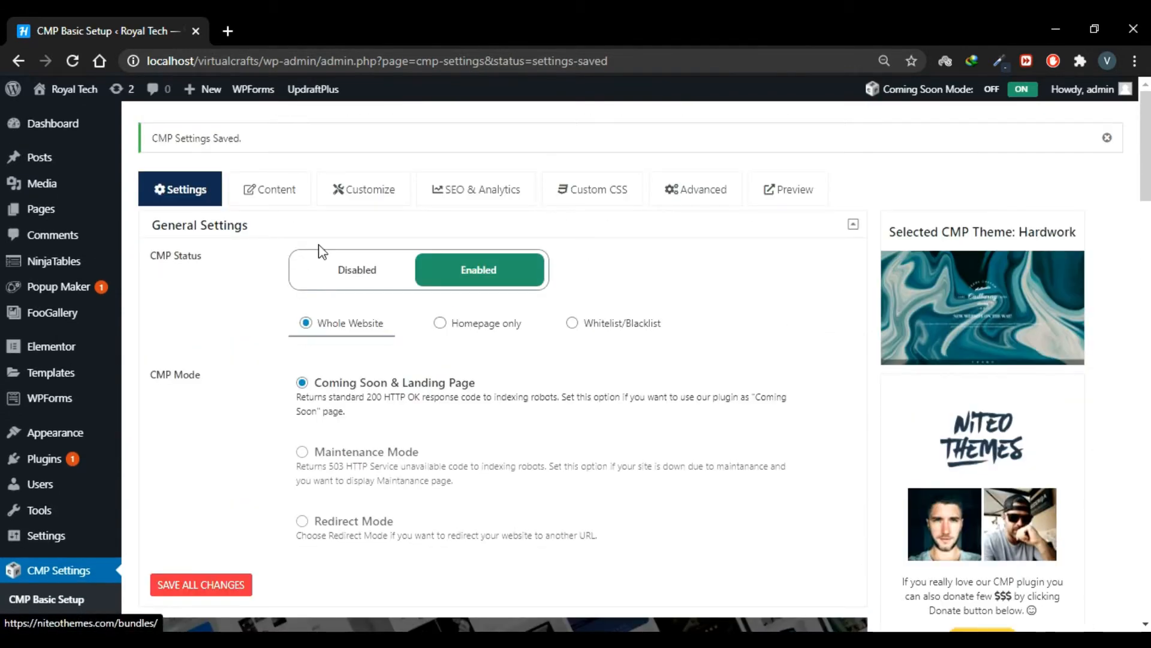
In the CMP content settings, switch to a graphic logo and insert YT-Logo.png from the media library.
left_click(262, 189)
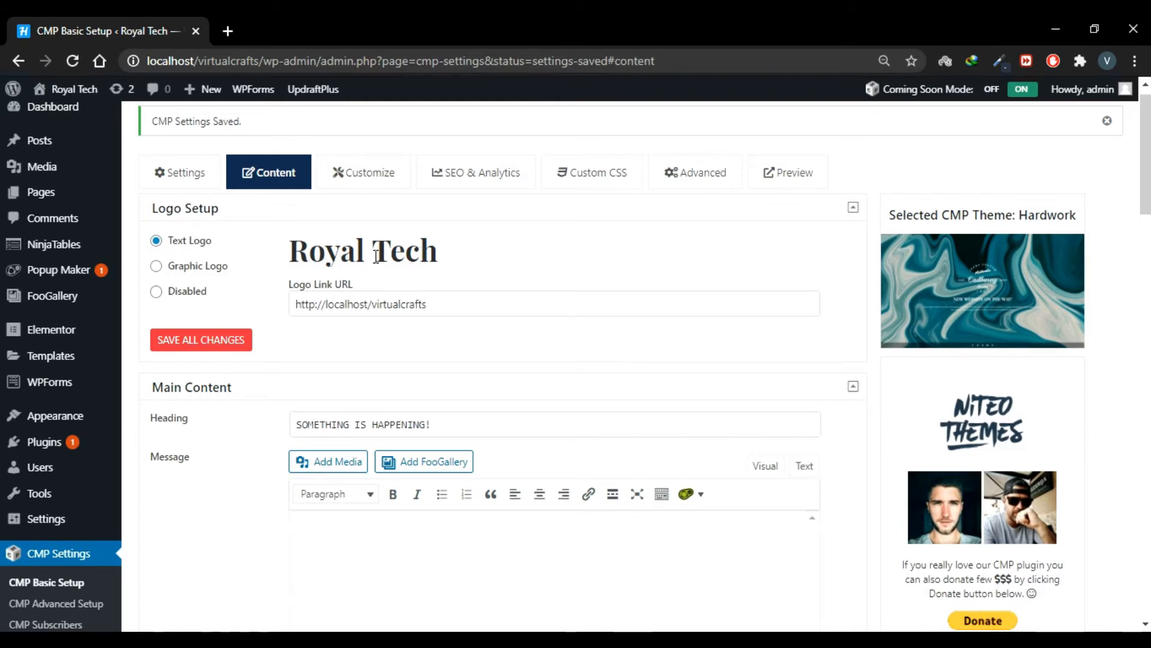
left_click_drag(443, 306, 294, 306)
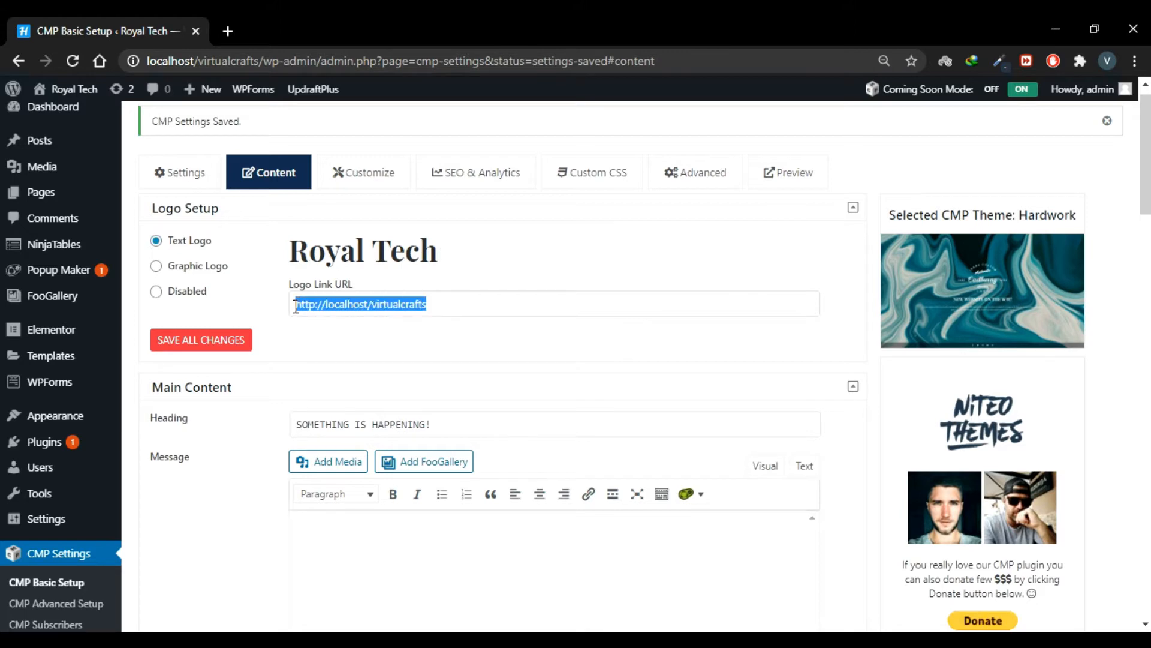
left_click(296, 306)
left_click(202, 271)
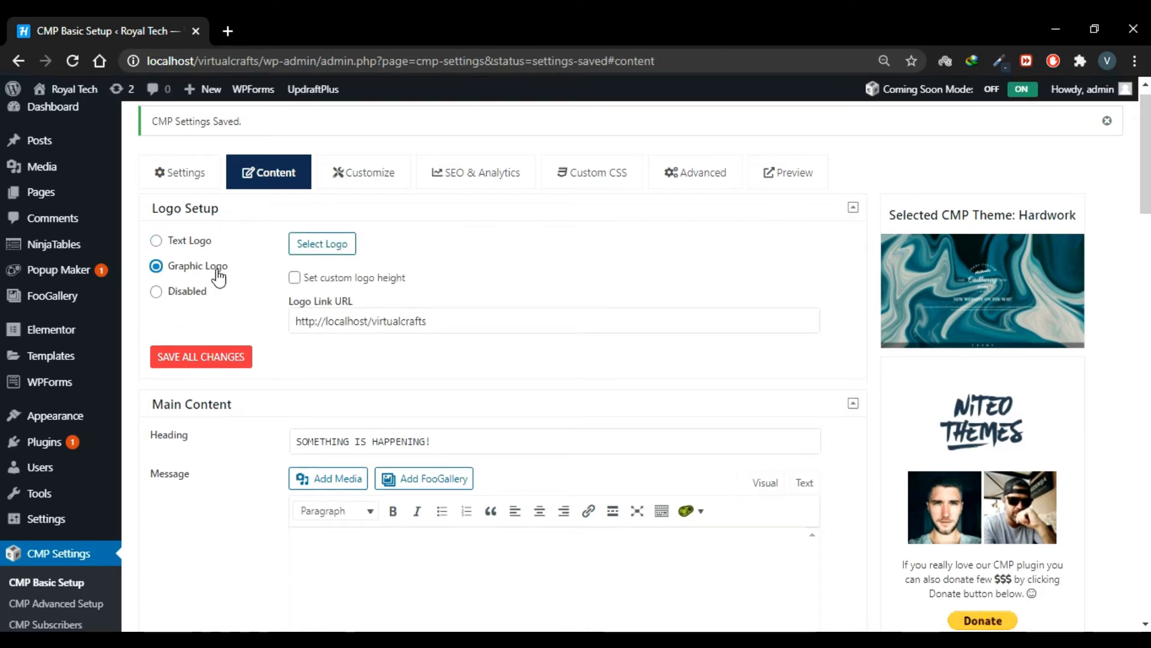
left_click(341, 256)
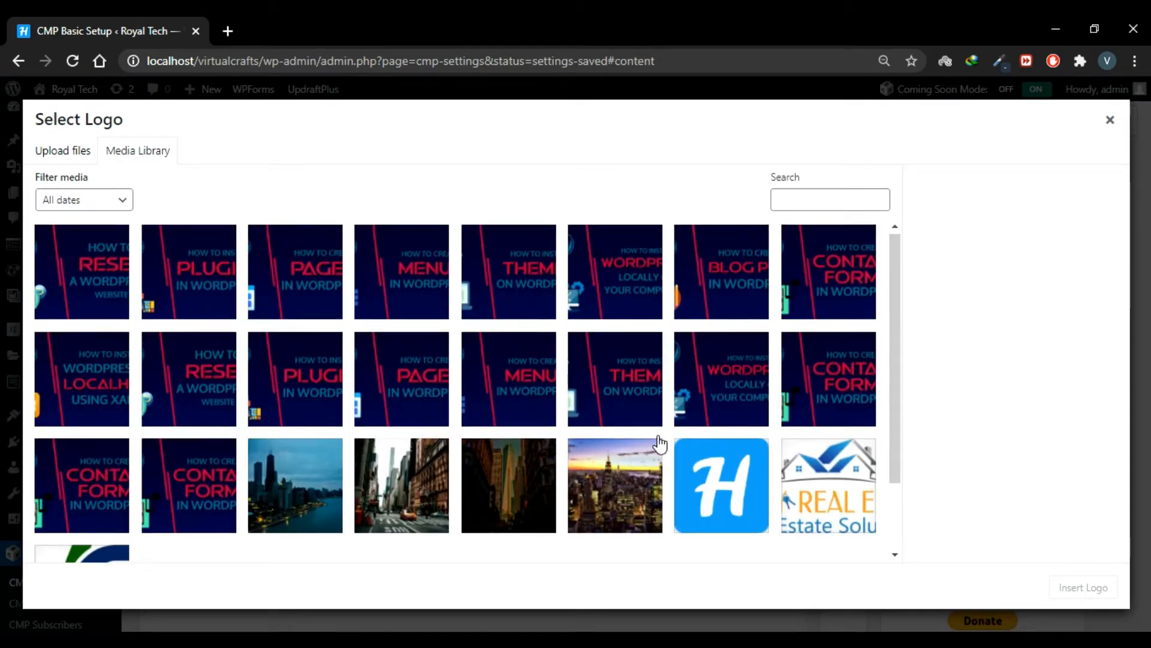
scroll(658, 442, "down", 2)
left_click(84, 513)
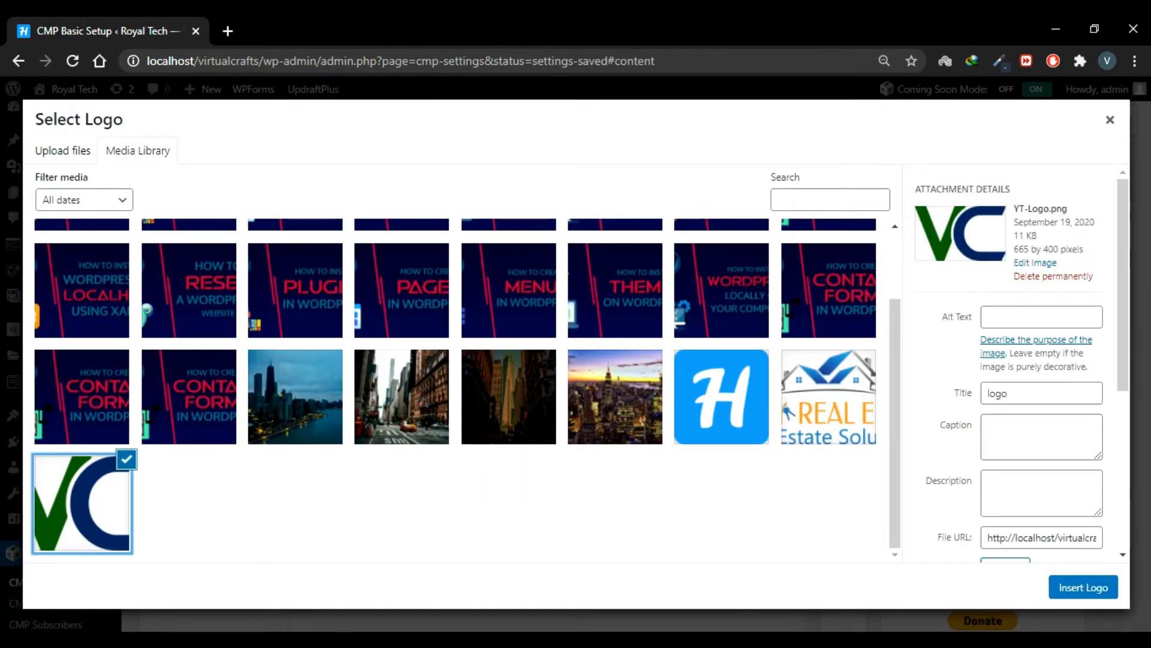
left_click(1076, 599)
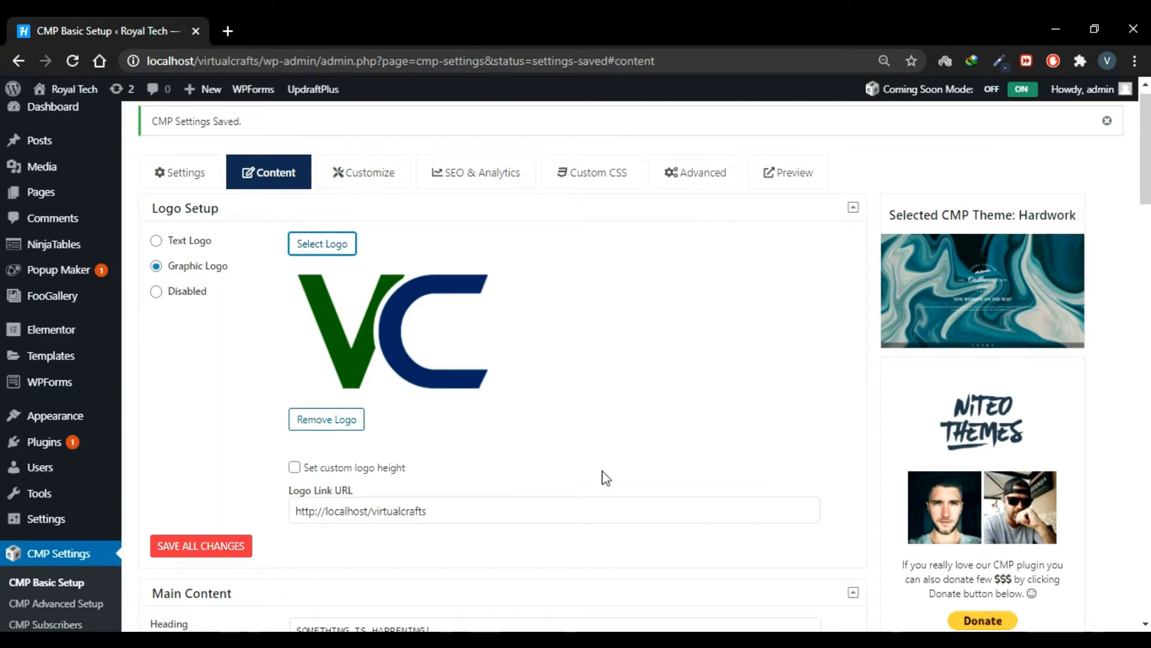
scroll(589, 478, "down", 1)
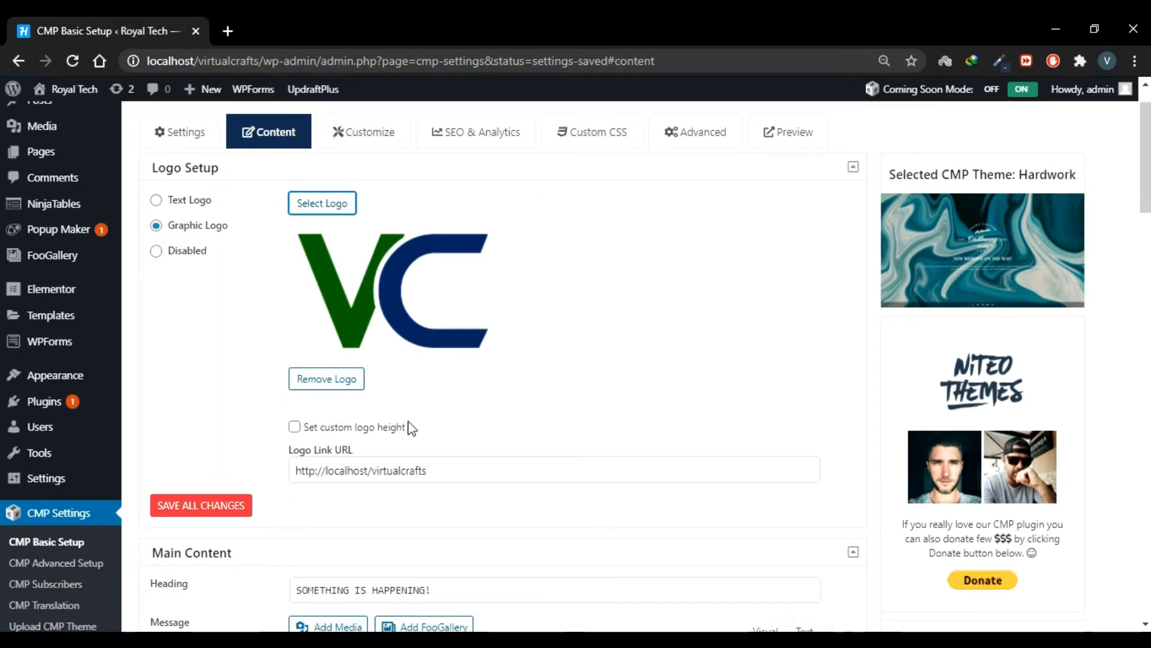
scroll(433, 420, "up", 1)
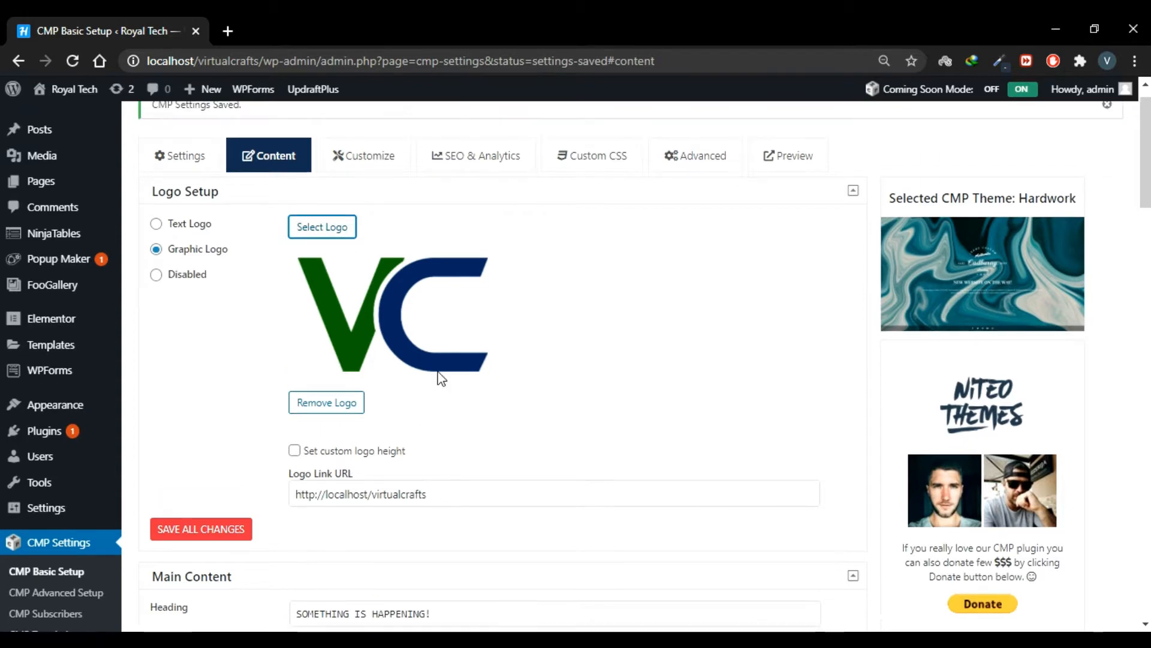
left_click_drag(449, 487, 303, 519)
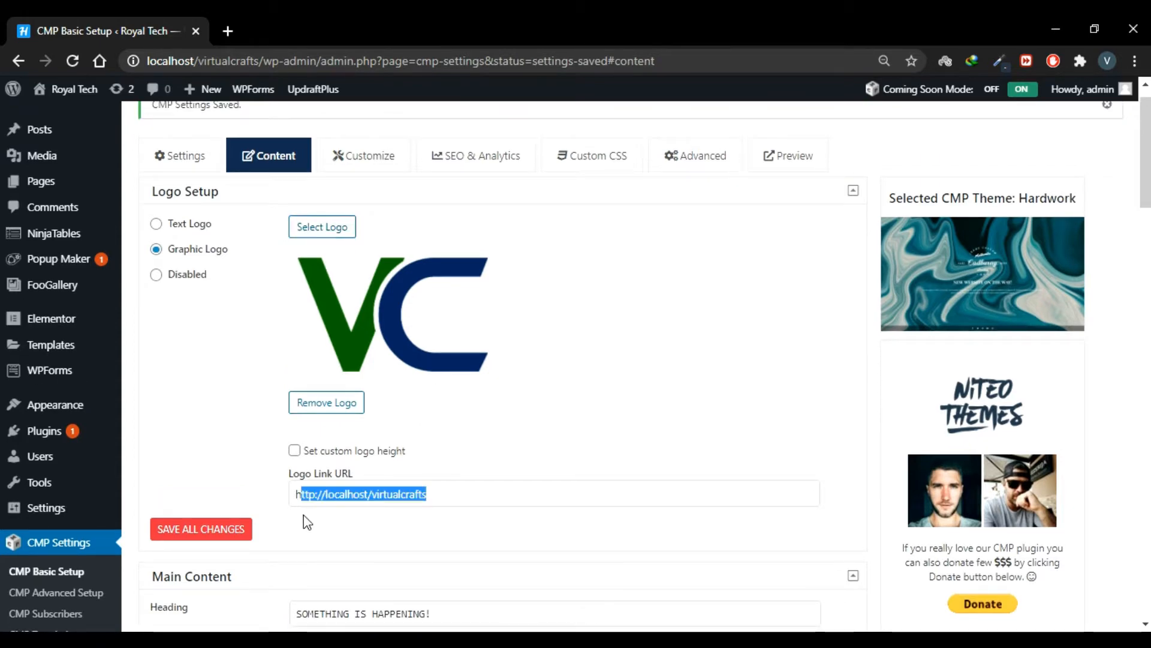
left_click(296, 519)
Replace the main content heading with "We Will Be Live Soon ! Stay Tuned".
scroll(297, 522, "down", 4)
scroll(232, 445, "down", 1)
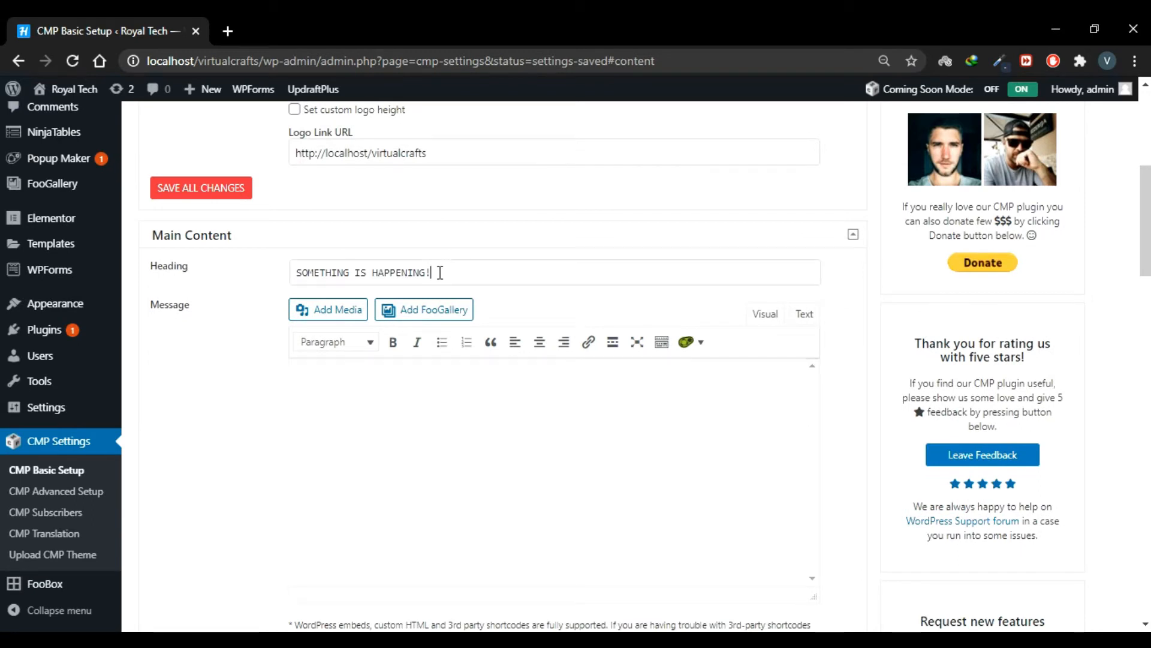
left_click_drag(439, 273, 239, 282)
key("BackSpace")
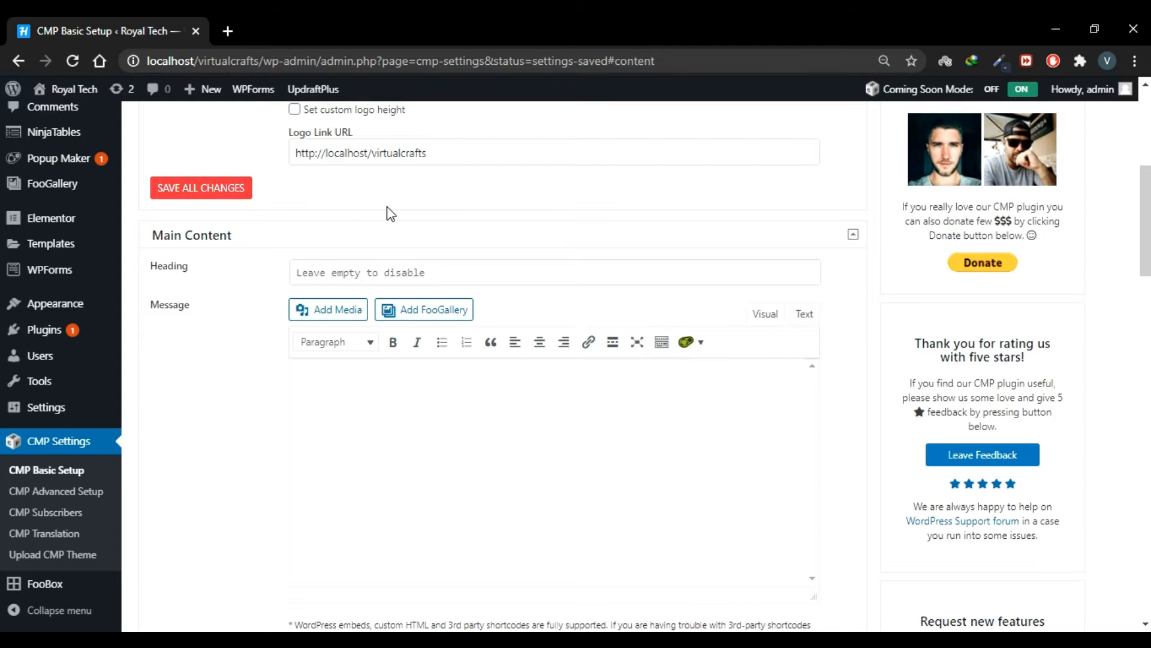
type("W")
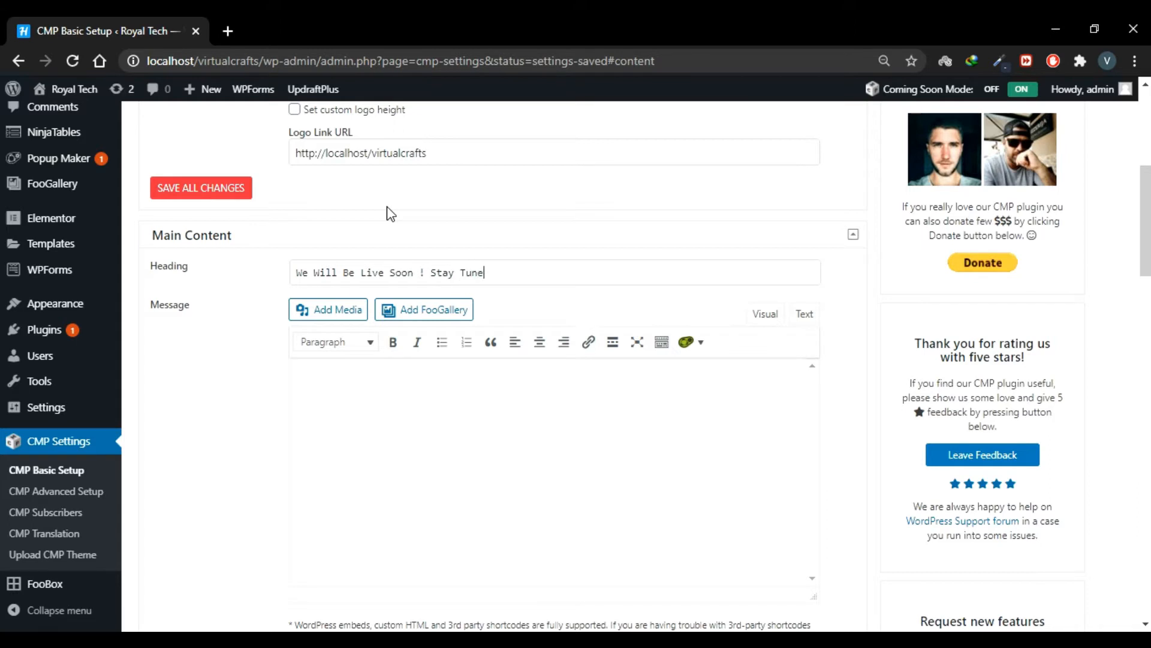
Copy the heading text "We Will Be Live Soon ! Stay Tuned" into the main content message.
scroll(390, 213, "down", 1)
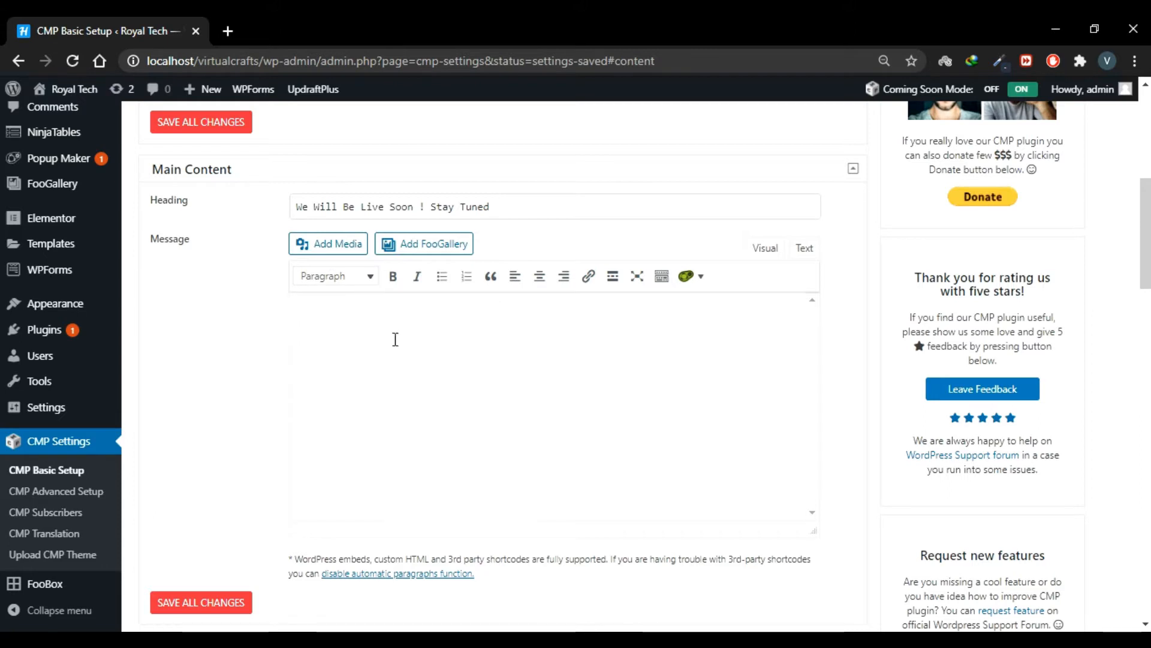
left_click(575, 310)
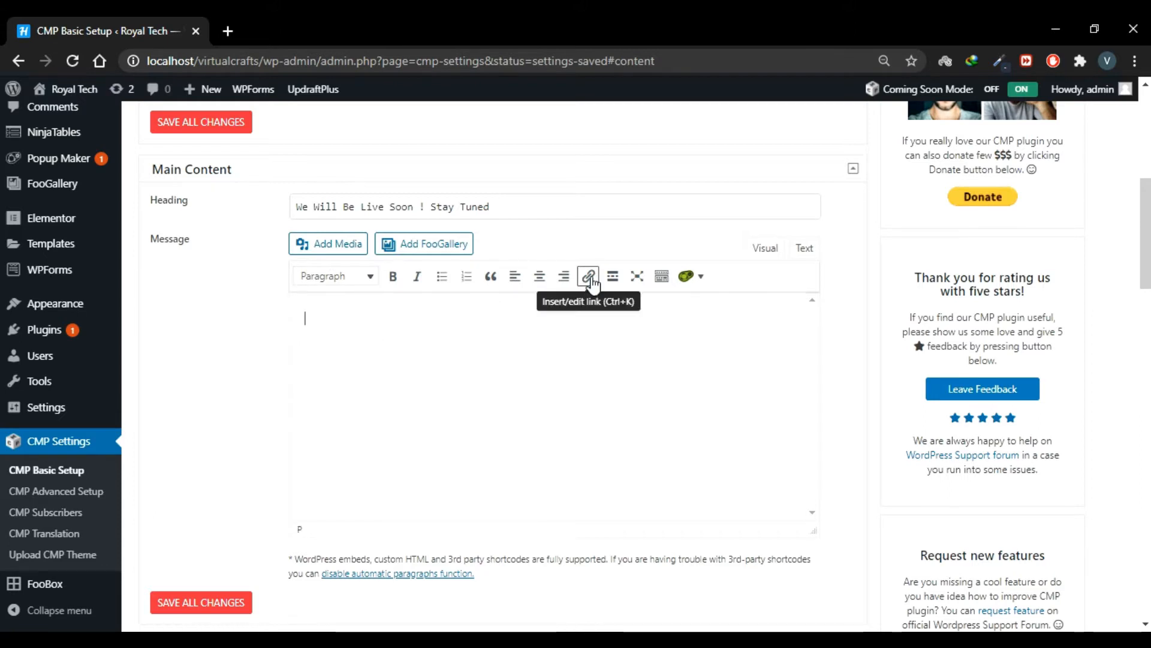
left_click(498, 216)
left_click_drag(495, 210, 278, 224)
key("ctrl+c")
left_click(320, 315)
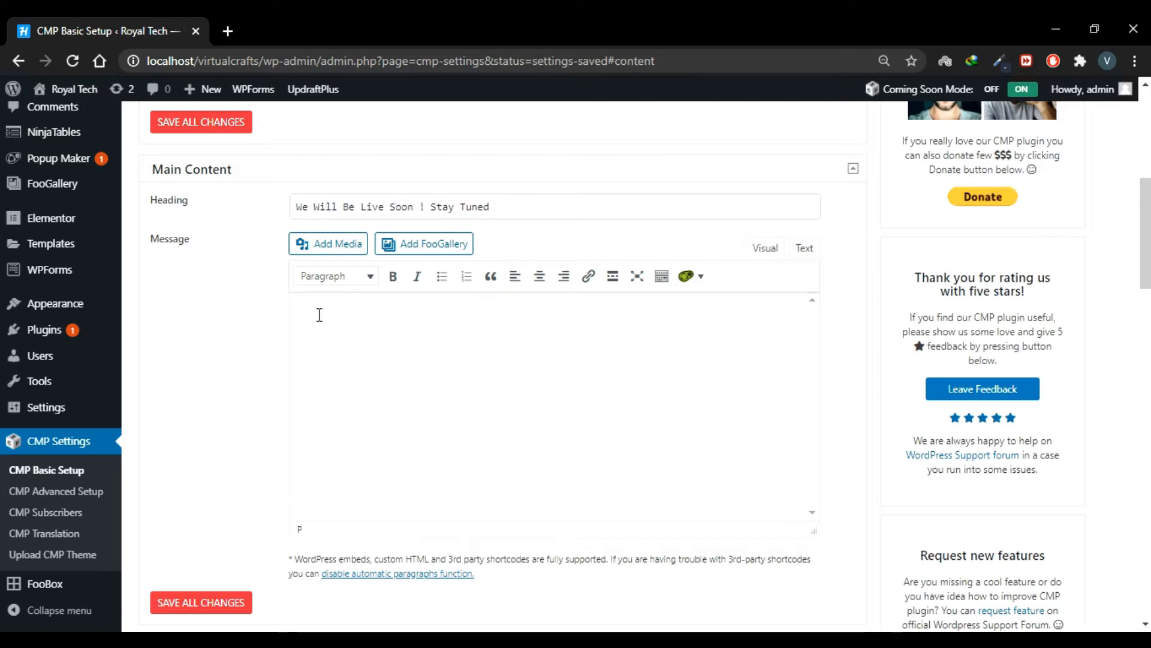
key("ctrl+v")
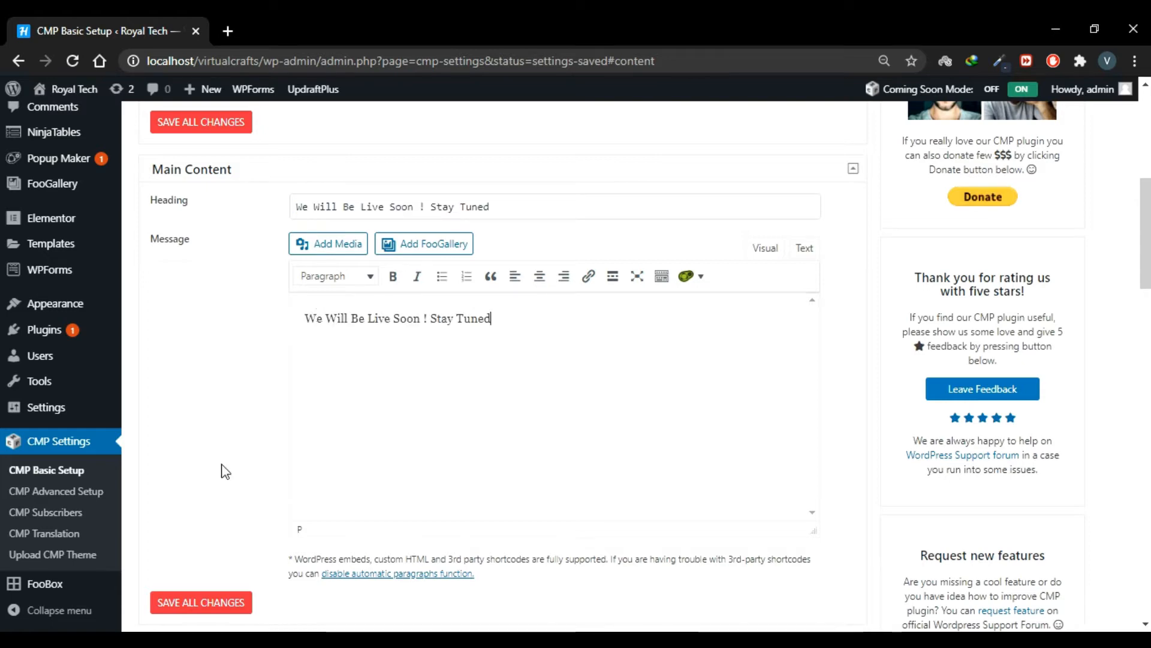
Try Graphic Pattern, Solid Color and Gradient Color as the graphic background type.
scroll(224, 470, "down", 7)
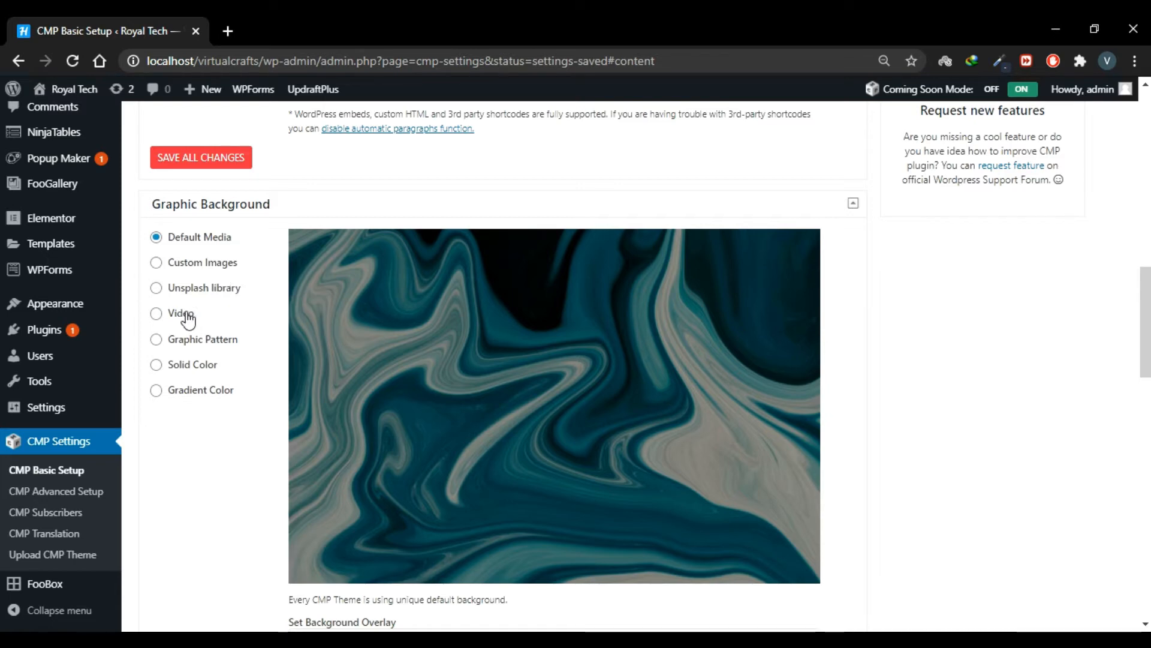
left_click(215, 346)
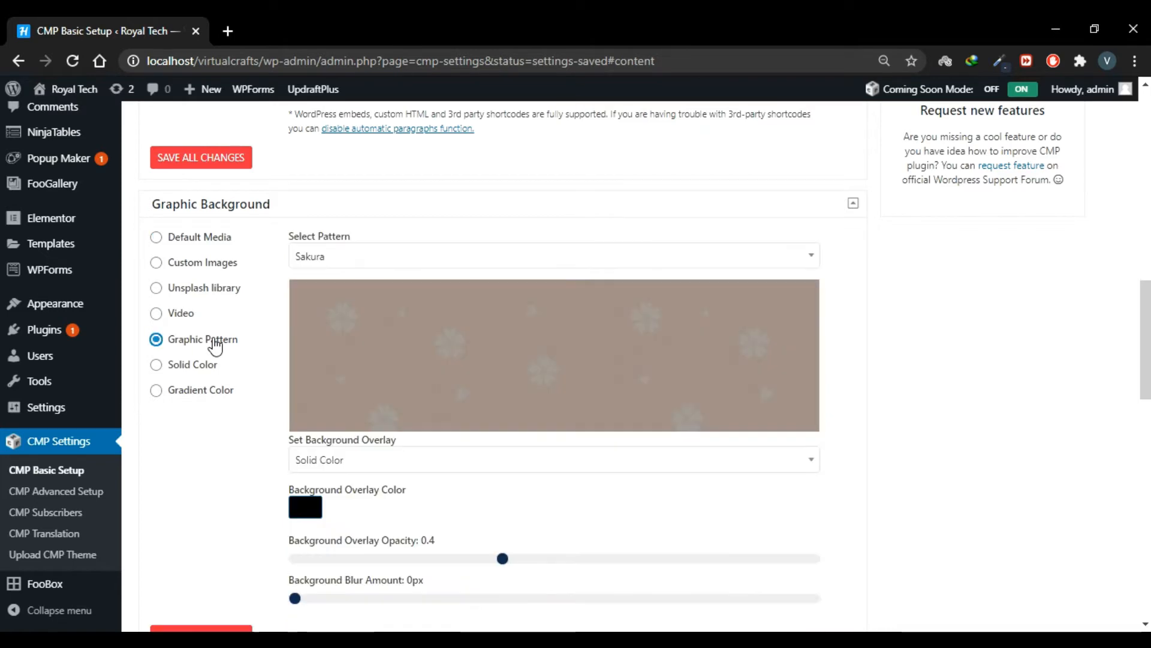
left_click(212, 366)
left_click(222, 396)
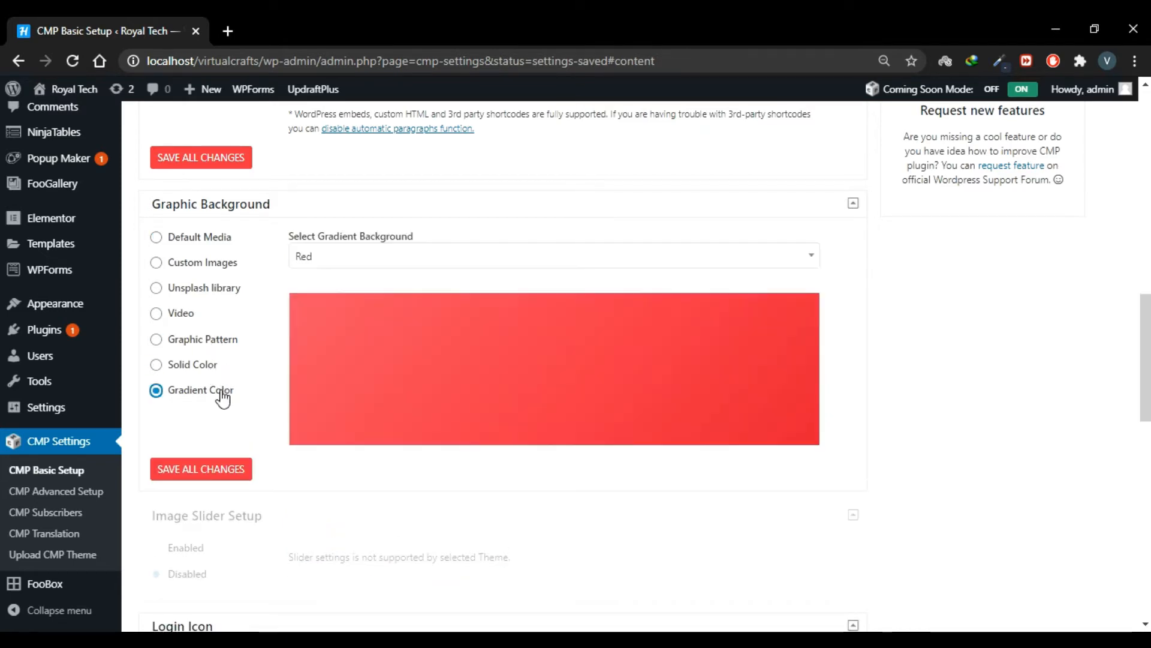
Set the graphic background to Custom Images and insert the dark street photo with the skyscraper from the media library.
left_click(191, 265)
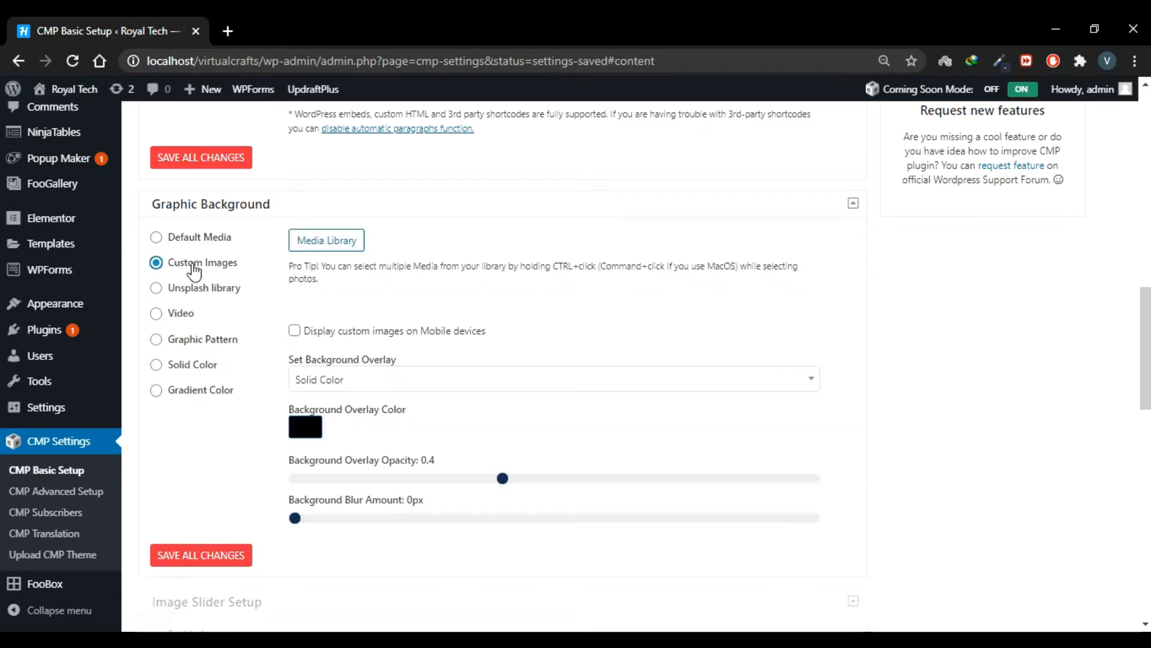
left_click(324, 242)
scroll(408, 367, "down", 2)
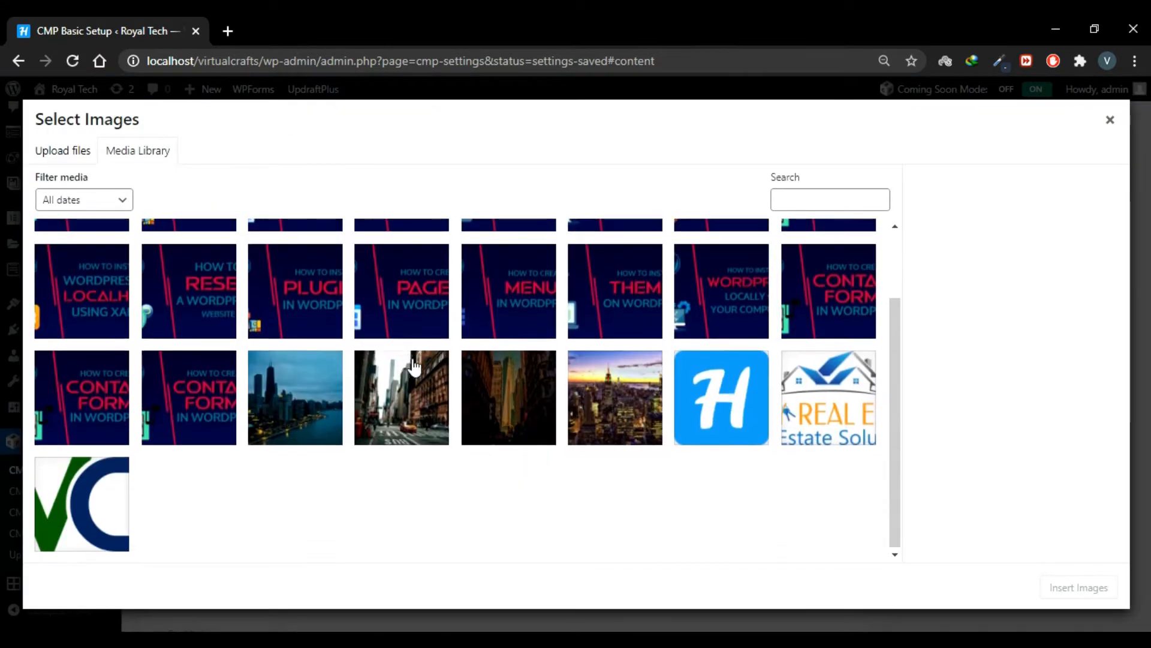
left_click(503, 401)
left_click(1073, 588)
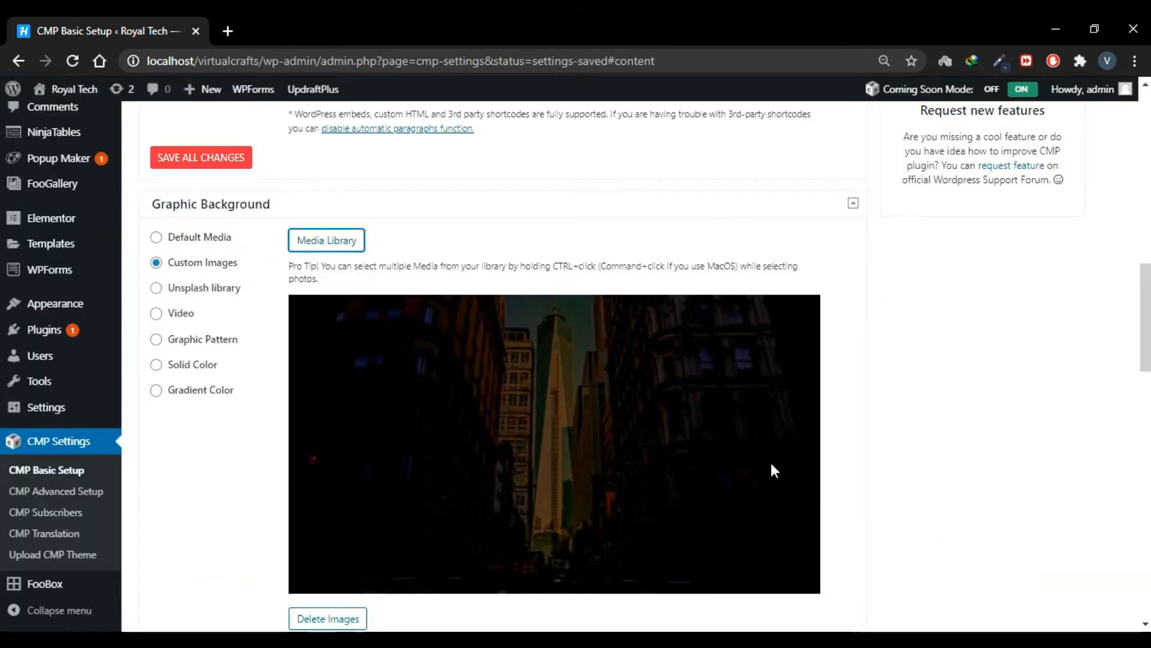
Enable displaying custom images on mobile devices and save all CMP changes.
scroll(770, 459, "down", 4)
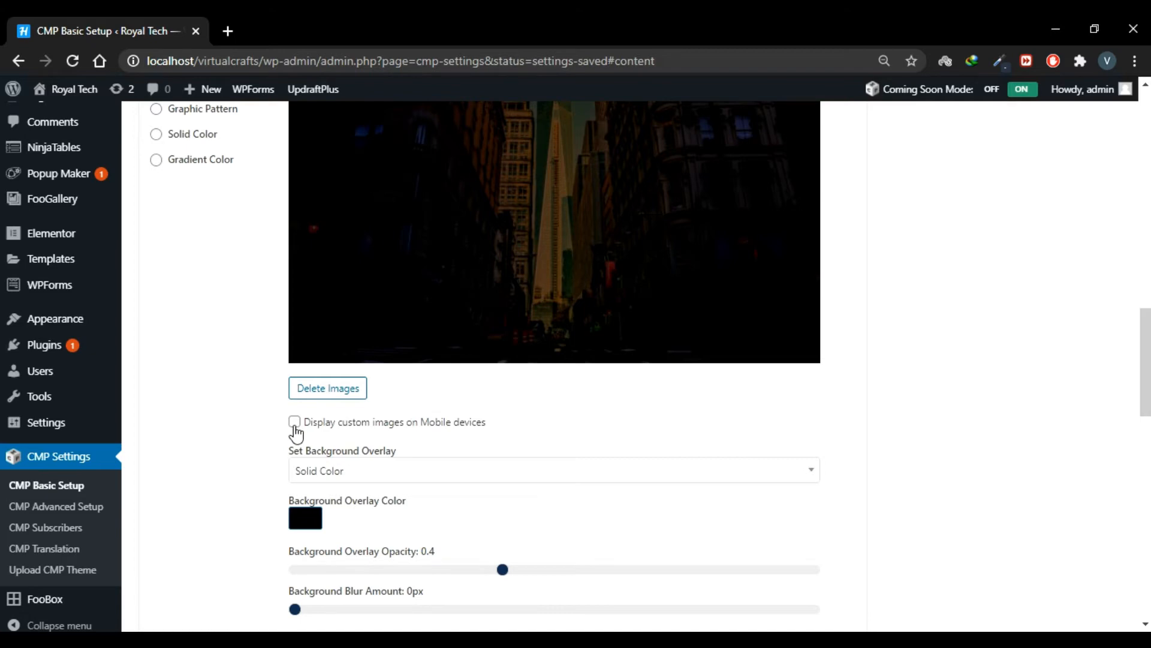
left_click(294, 421)
scroll(460, 472, "down", 4)
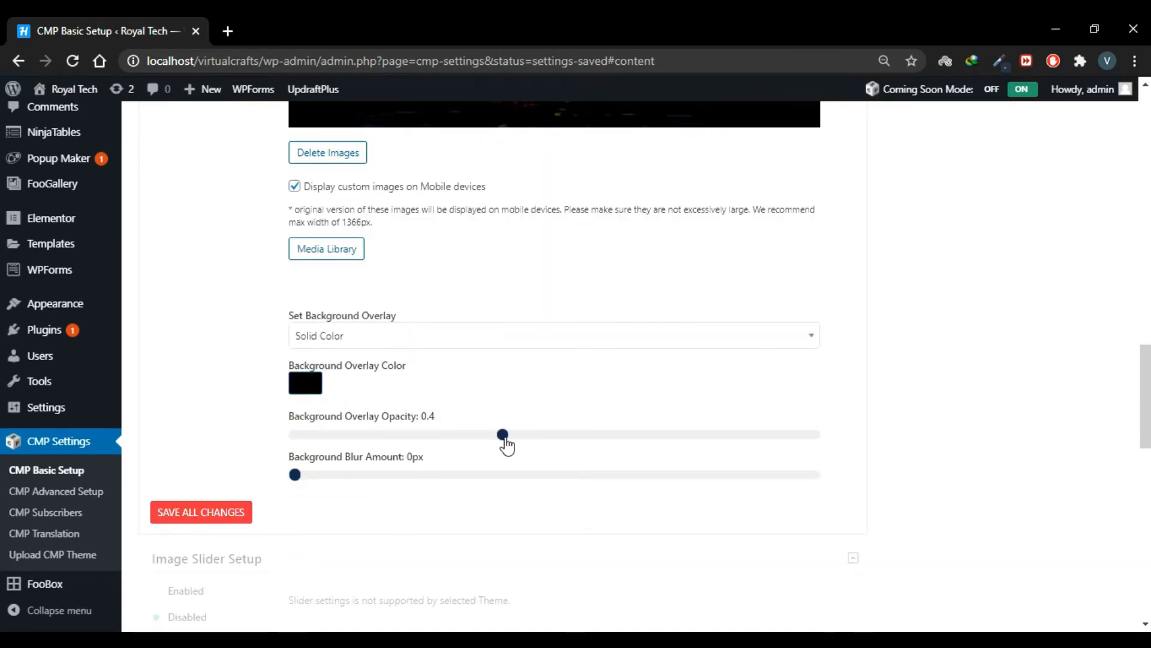
left_click(213, 520)
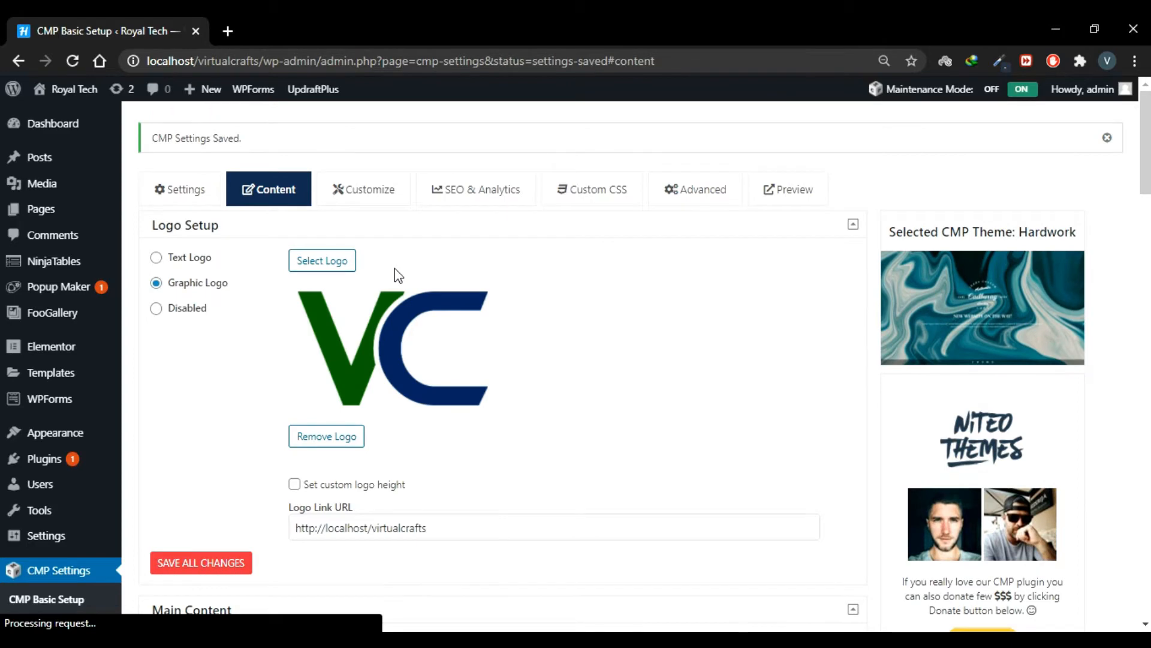
Look through the CMP customization settings for special effects, colors, heading and content fonts, and custom font upload.
left_click(368, 193)
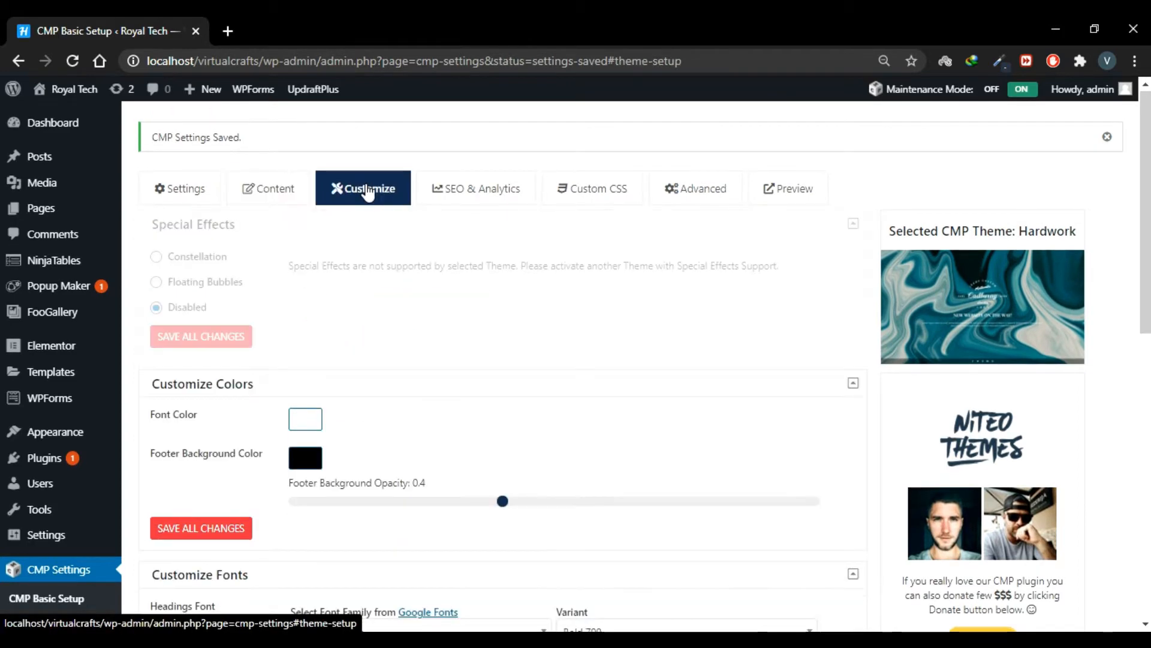
scroll(405, 300, "down", 2)
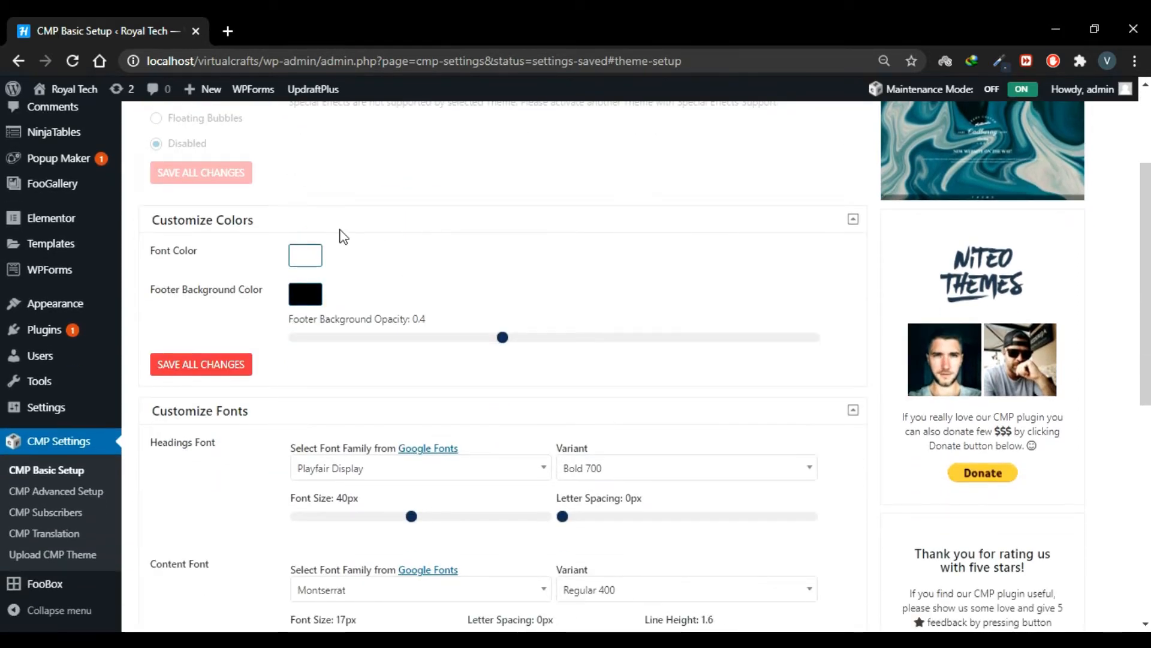
scroll(395, 303, "down", 1)
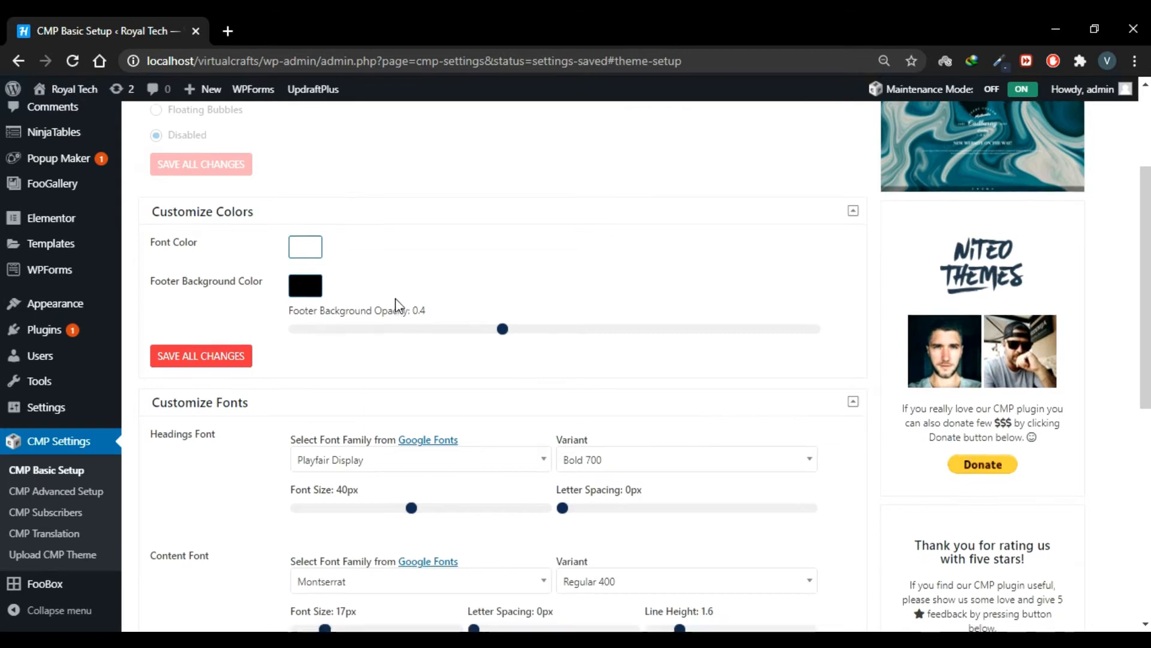
scroll(506, 283, "down", 1)
scroll(456, 303, "down", 2)
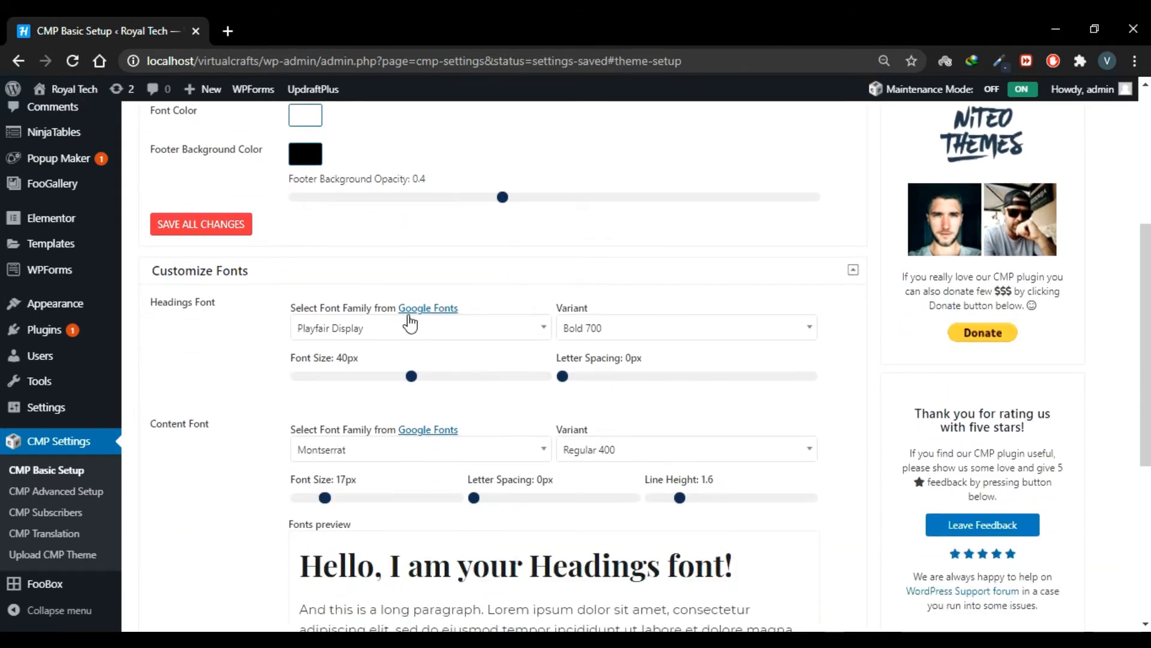
scroll(368, 328, "down", 1)
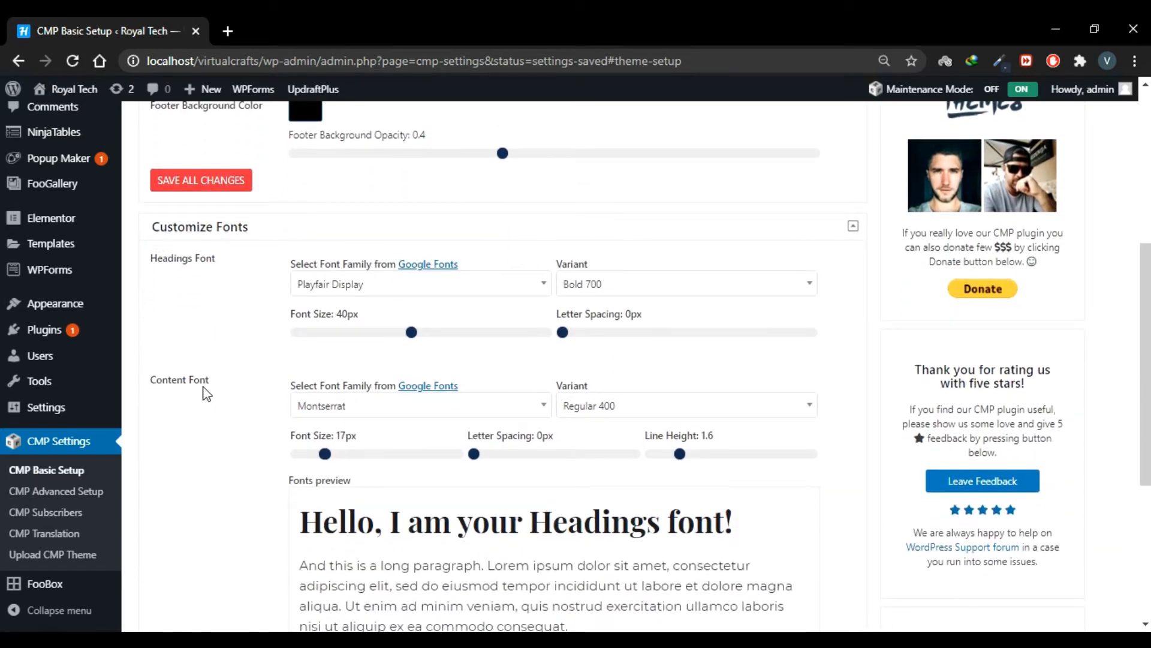
scroll(205, 394, "down", 5)
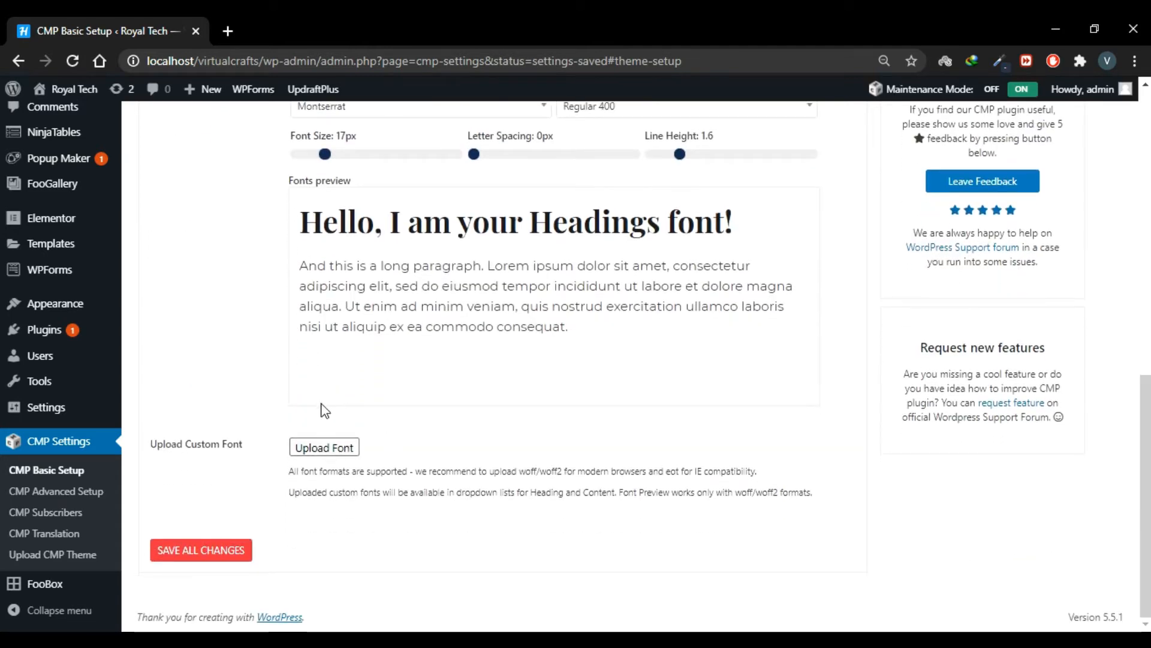
scroll(507, 369, "up", 10)
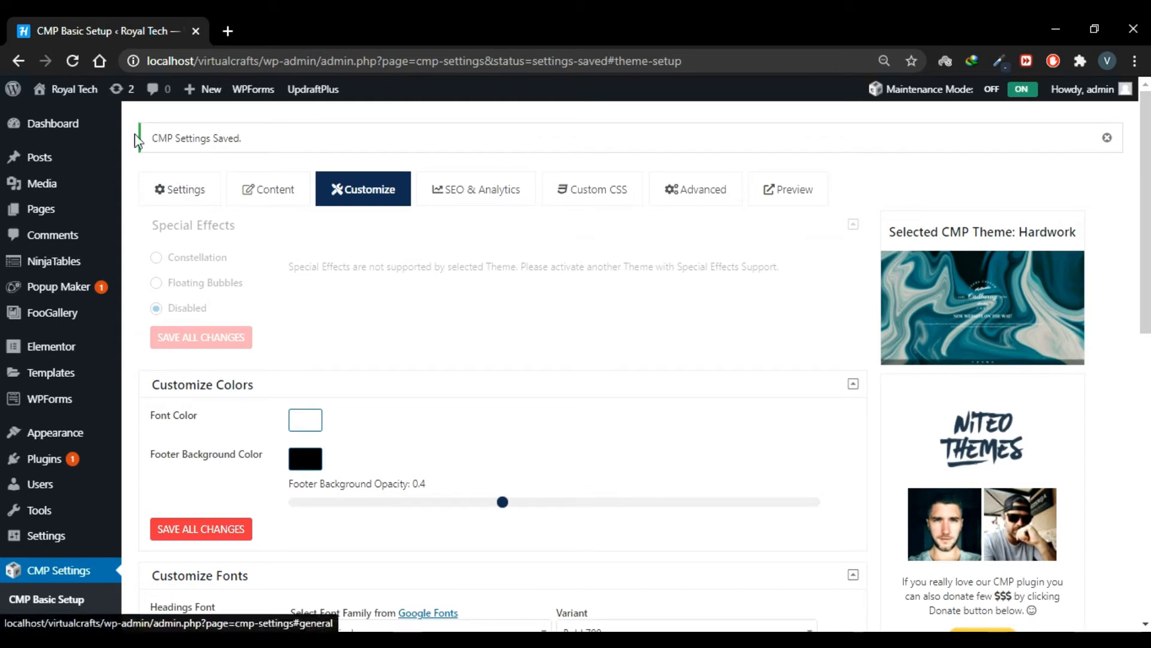
Open the live site in a new tab and bring up the CMP preview of the coming soon page from there.
mouse_move(90, 97)
right_click(83, 113)
left_click(150, 123)
left_click(279, 18)
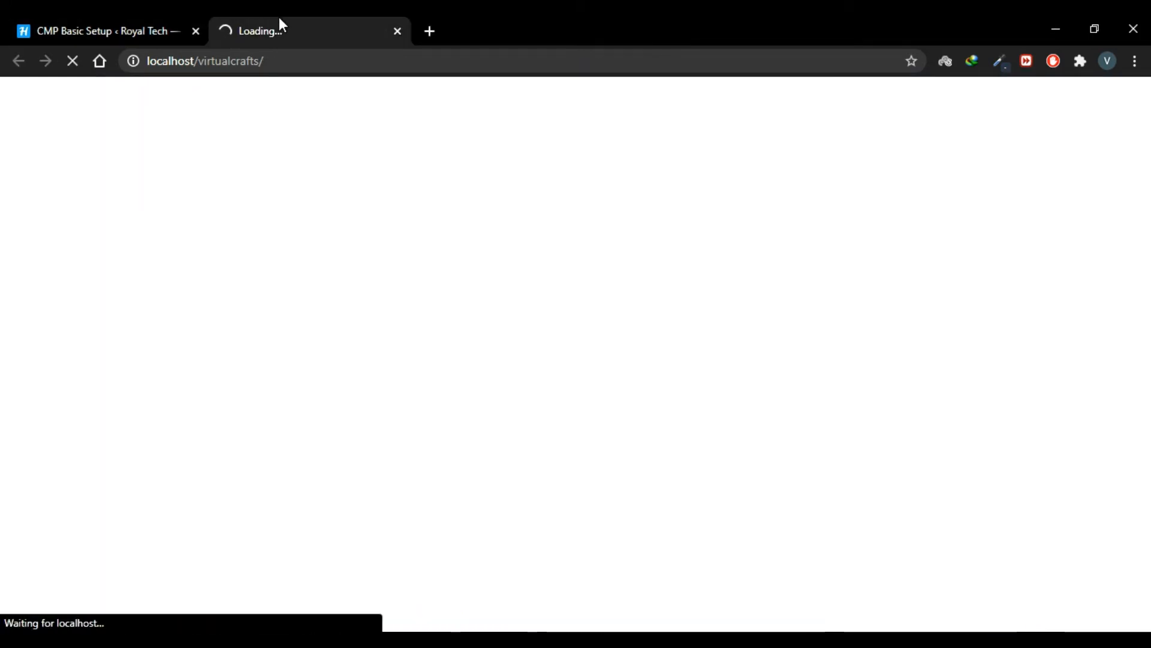
mouse_move(874, 96)
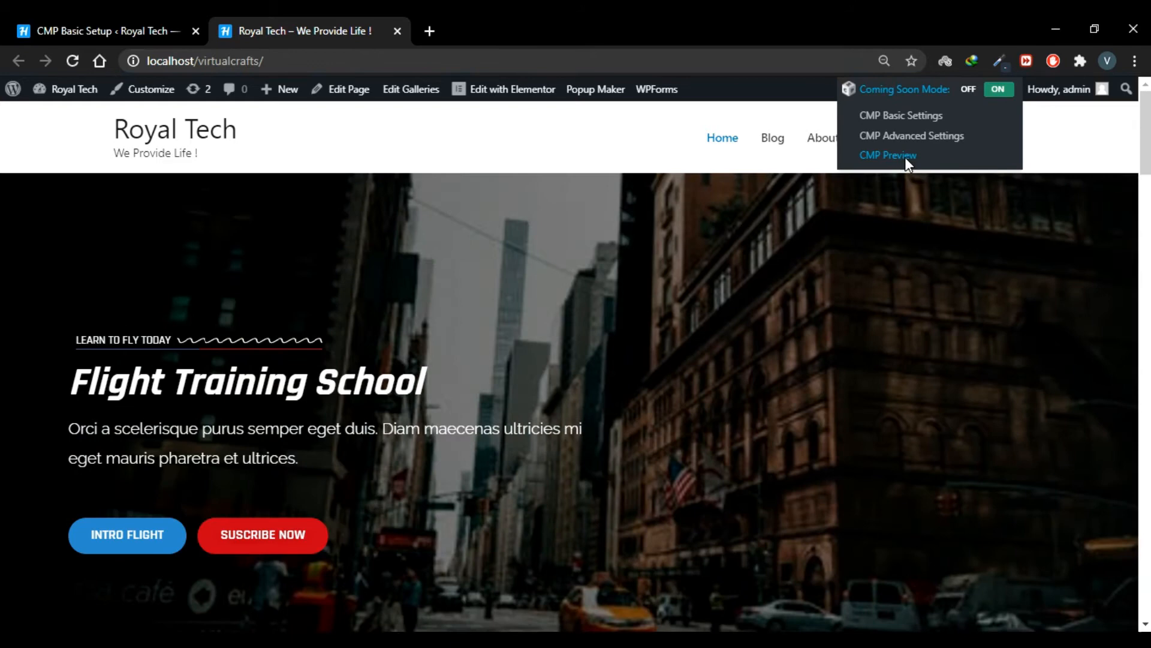
left_click(907, 157)
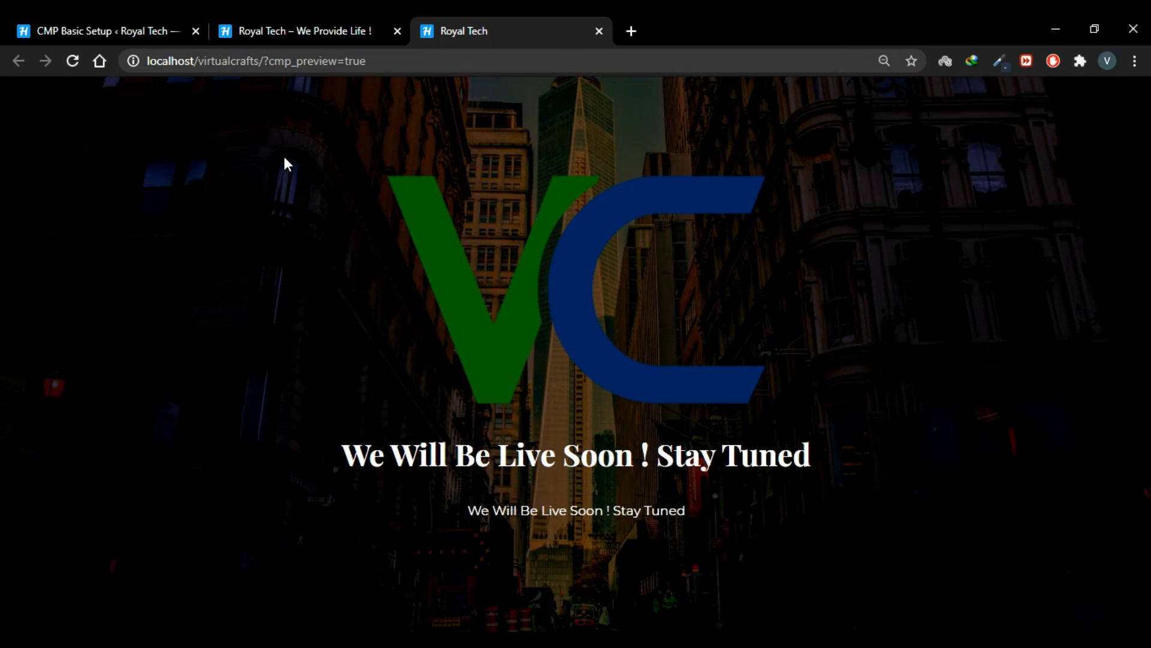
Return to the CMP basic setup, preview the Hardwork theme among the available themes, and close that preview.
left_click(124, 27)
scroll(598, 410, "down", 6)
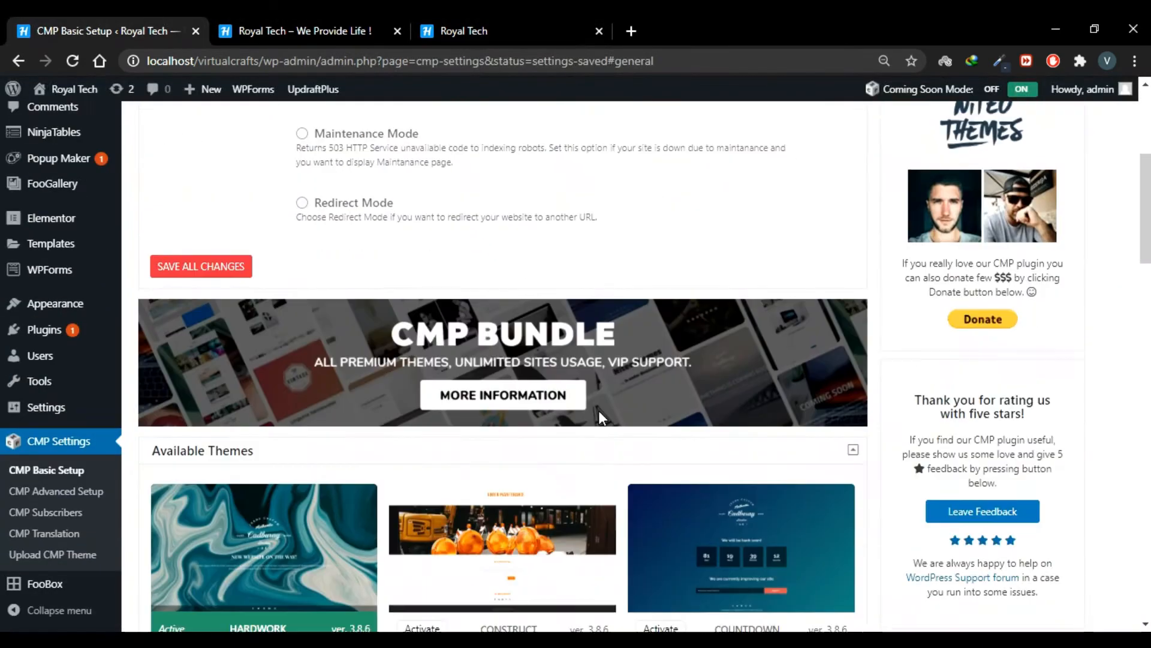
scroll(603, 418, "down", 1)
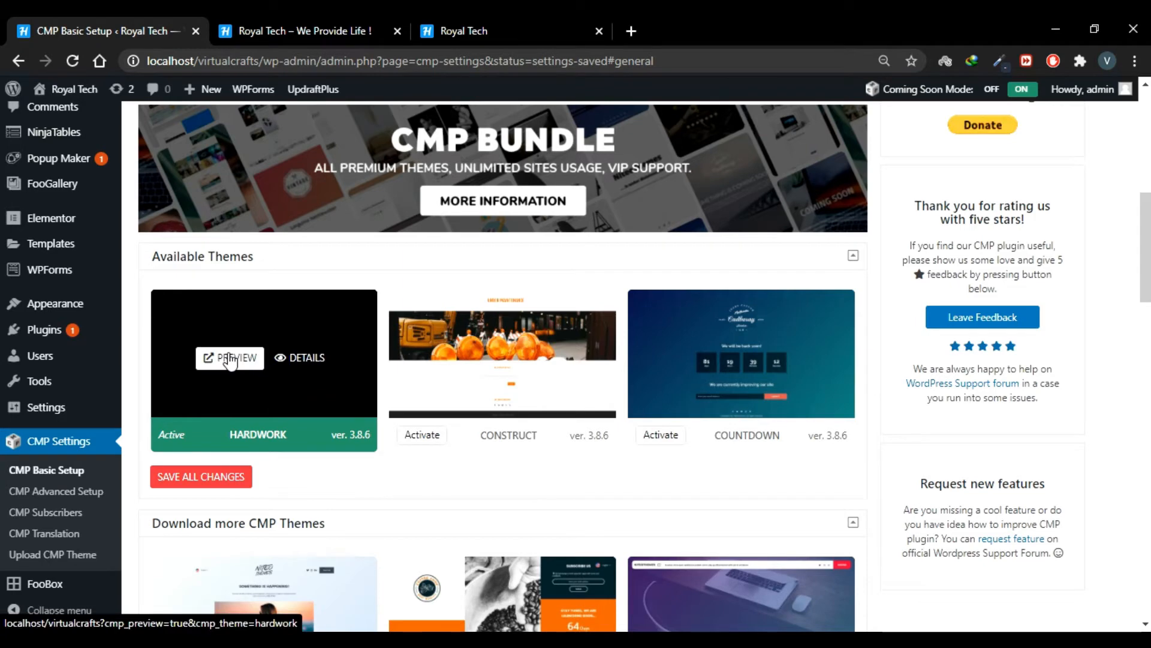
left_click(230, 360)
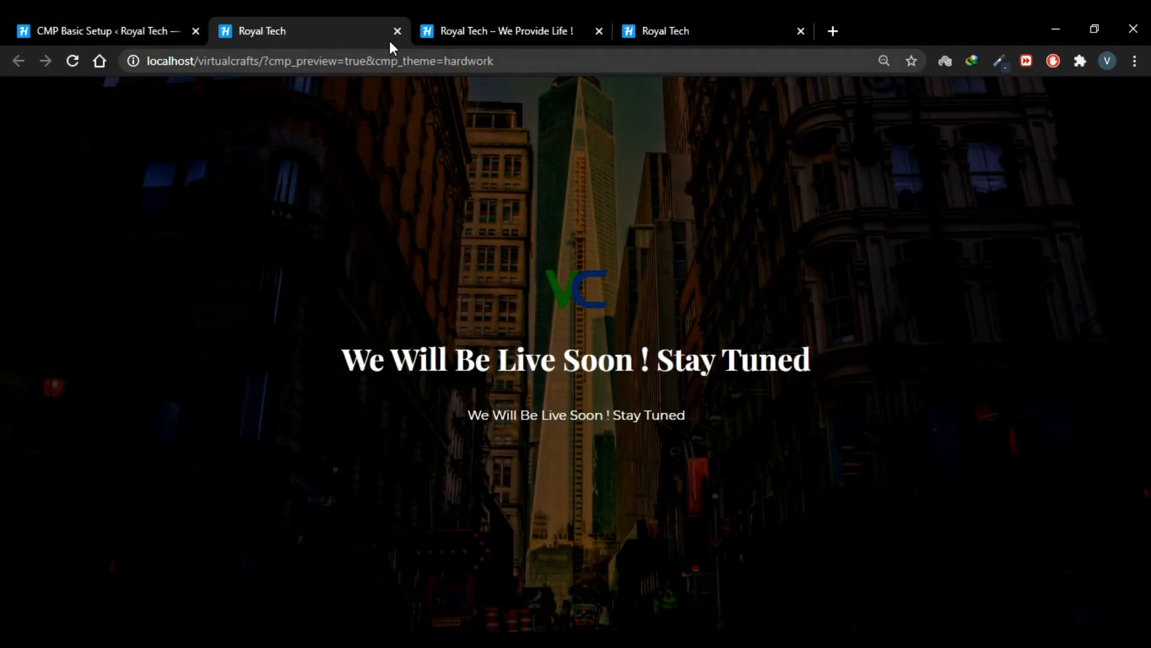
left_click(397, 30)
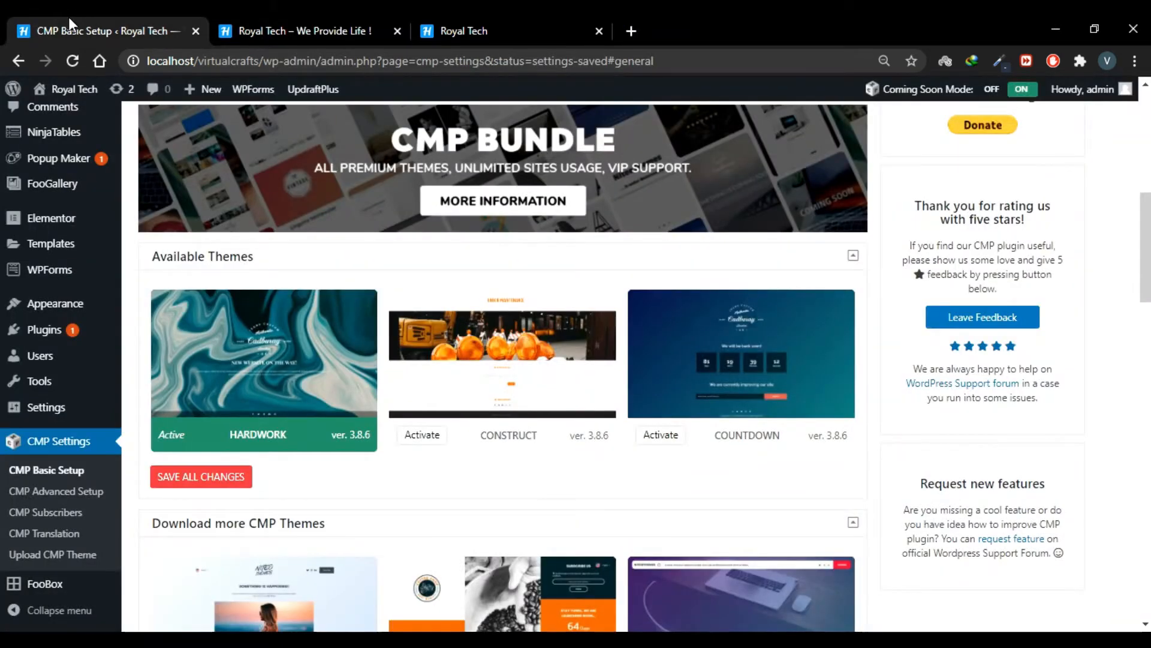
Preview the Construct theme and examine its whole page, including the header image, email subscription field and social section.
mouse_move(507, 402)
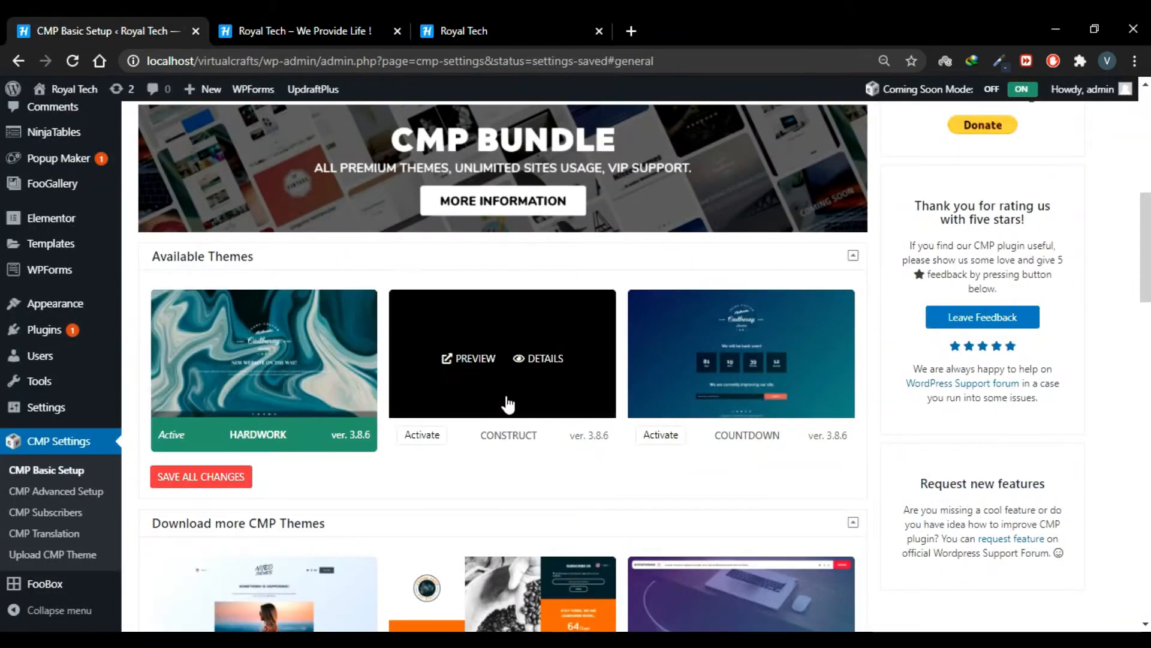
left_click(473, 358)
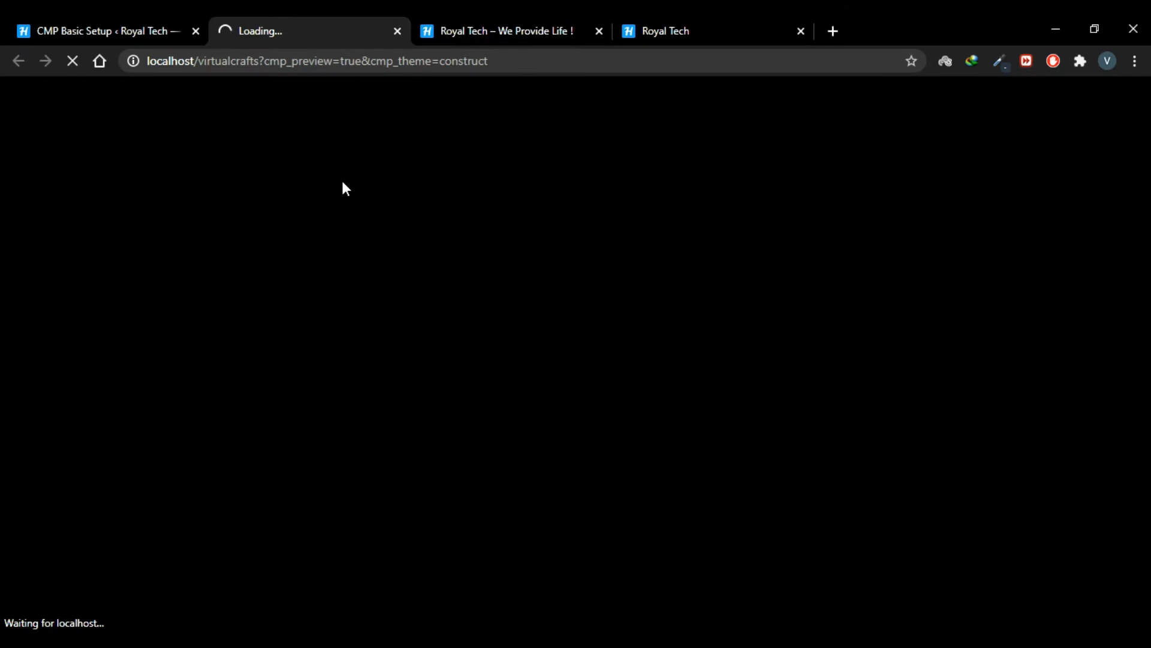
scroll(500, 333, "down", 4)
scroll(501, 335, "up", 4)
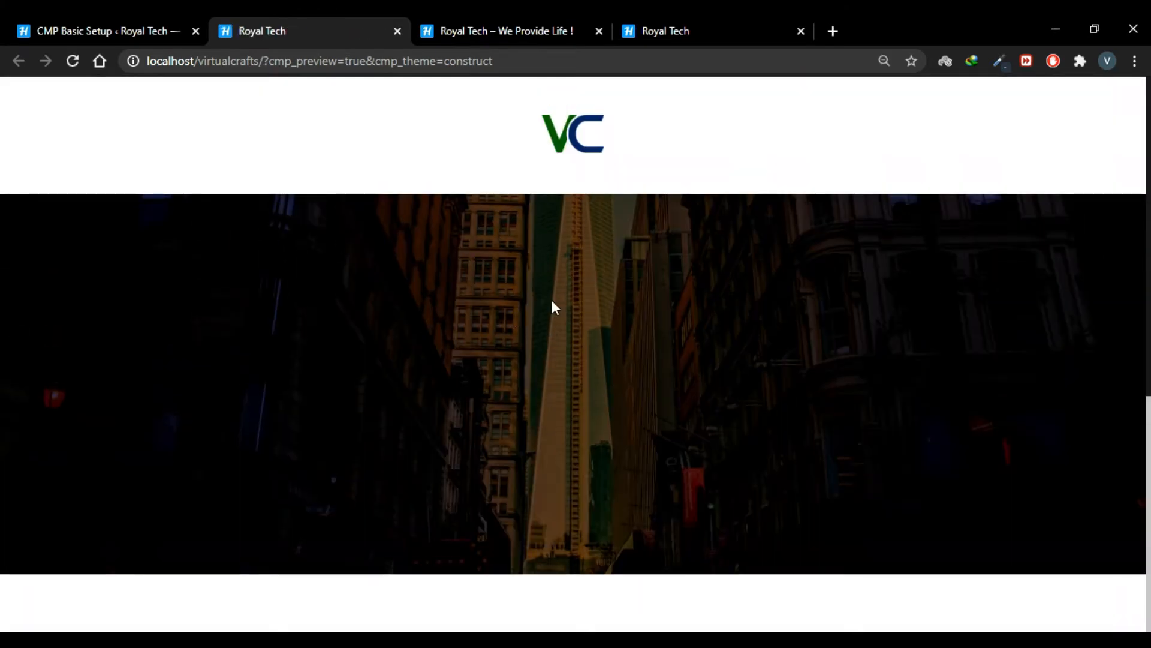
scroll(517, 354, "down", 6)
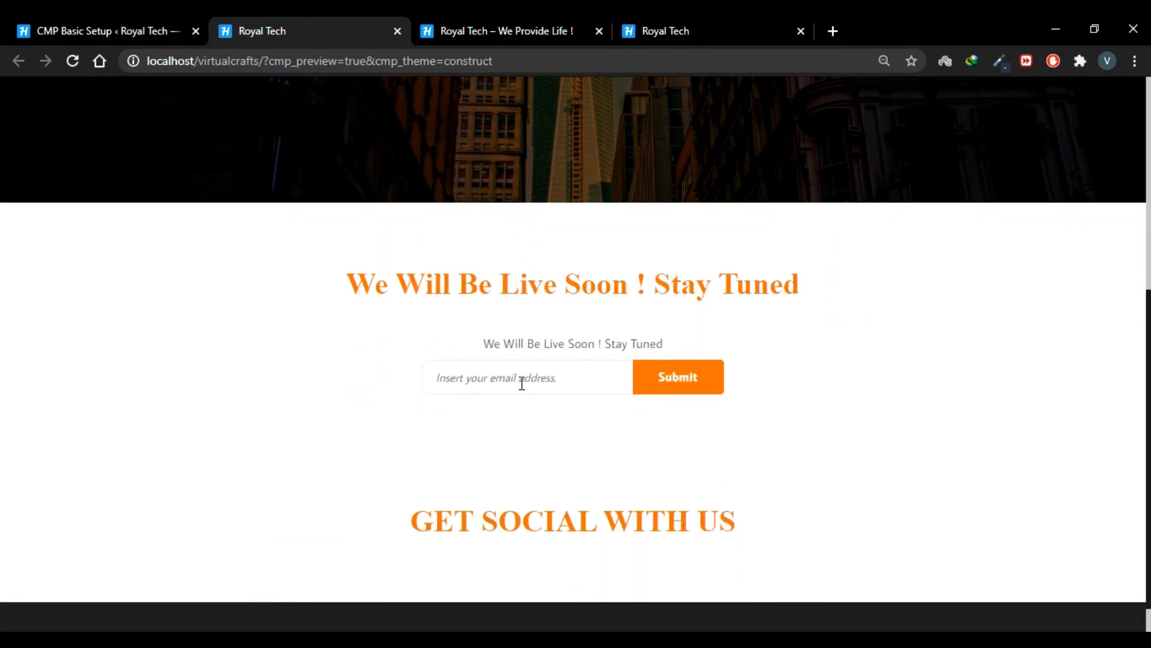
left_click(522, 382)
left_click(372, 398)
scroll(493, 497, "down", 1)
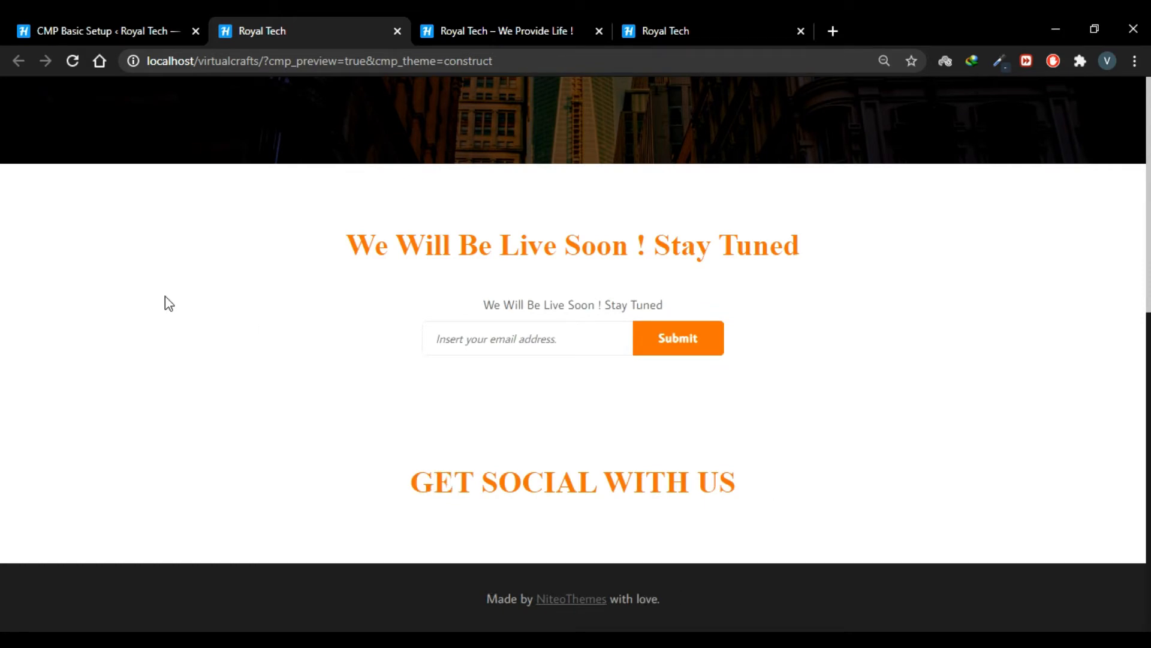
left_click(117, 17)
scroll(309, 245, "up", 10)
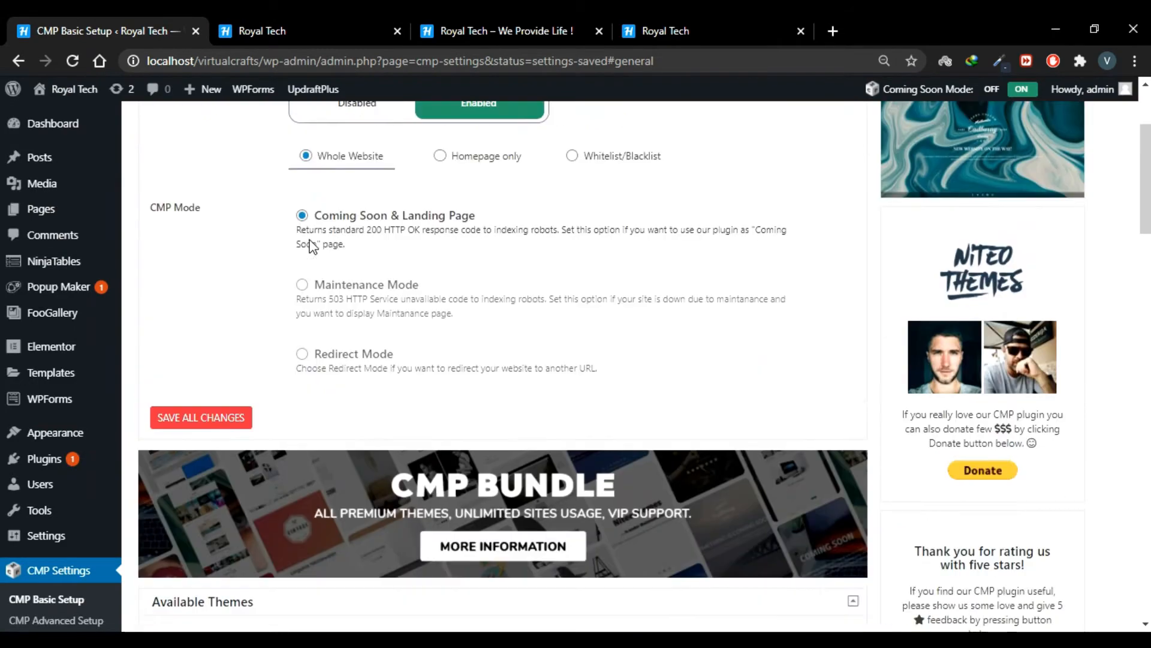
left_click(253, 196)
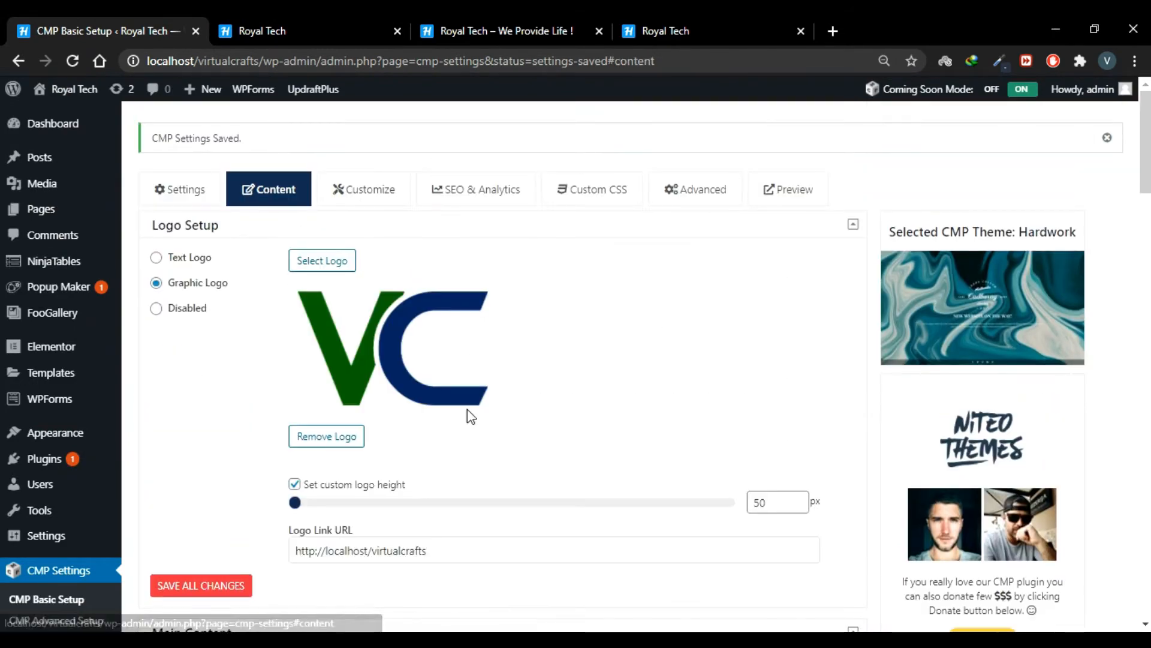
scroll(467, 414, "down", 7)
scroll(466, 417, "down", 15)
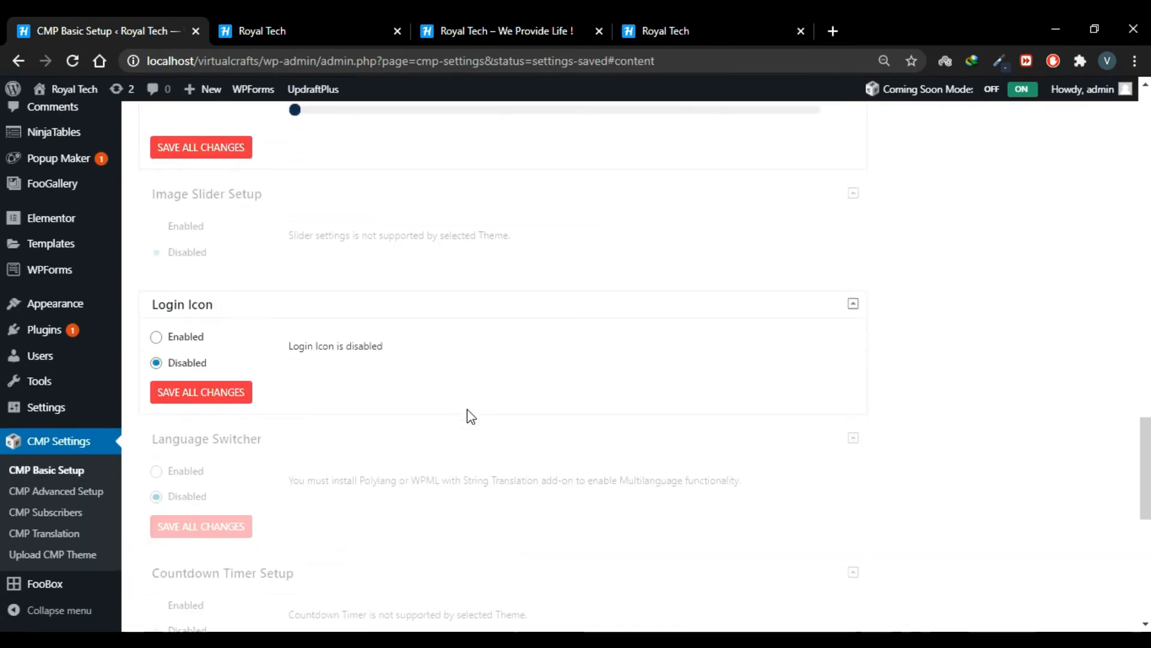
scroll(467, 414, "down", 5)
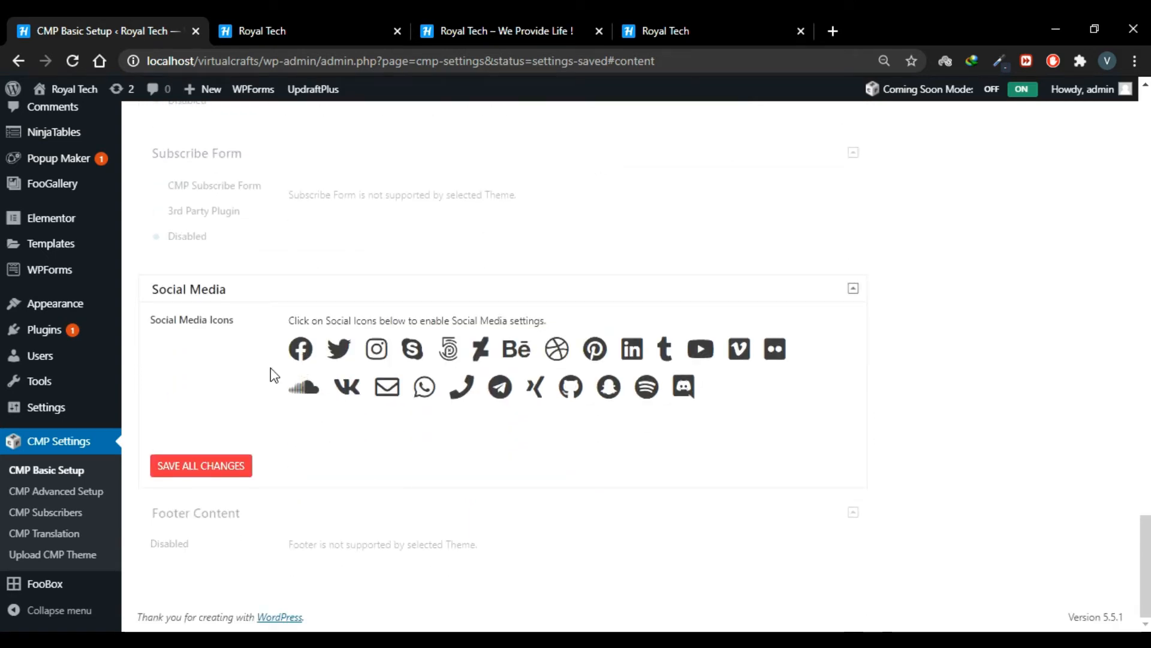
left_click(301, 349)
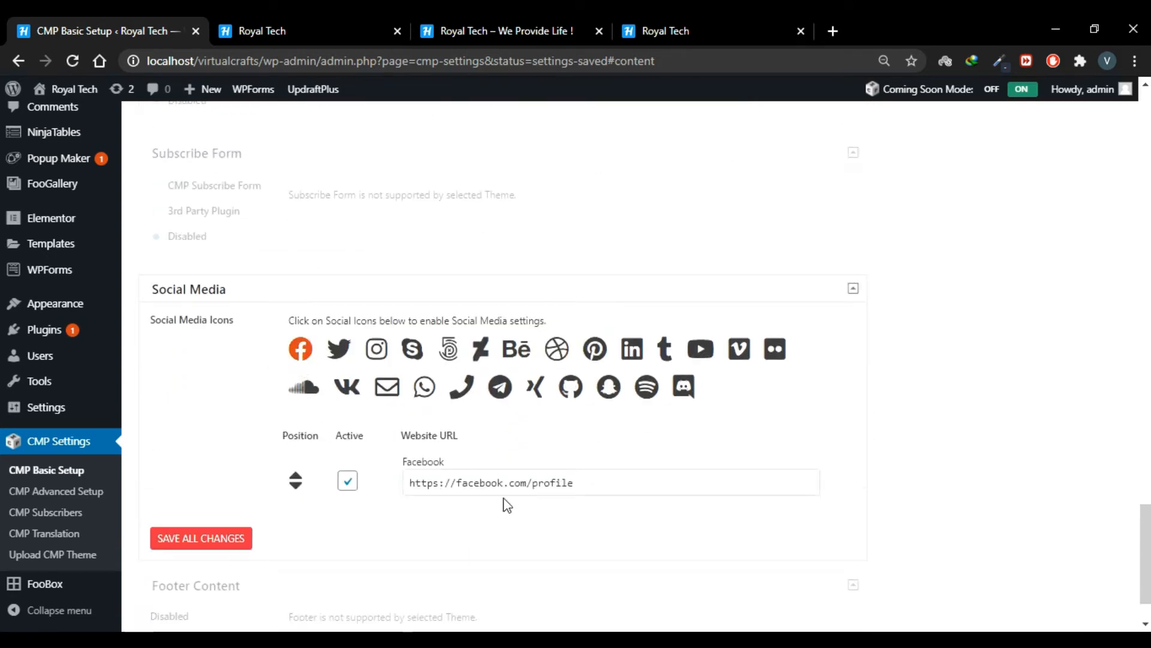
left_click_drag(589, 484, 537, 485)
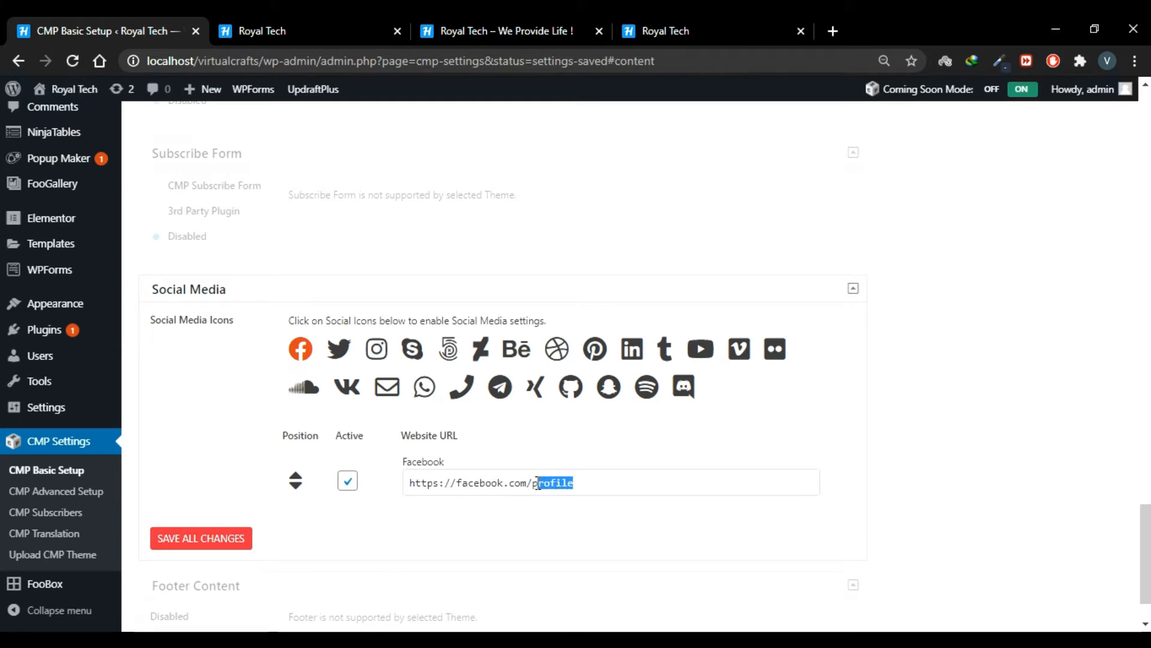
key("BackSpace")
left_click(339, 349)
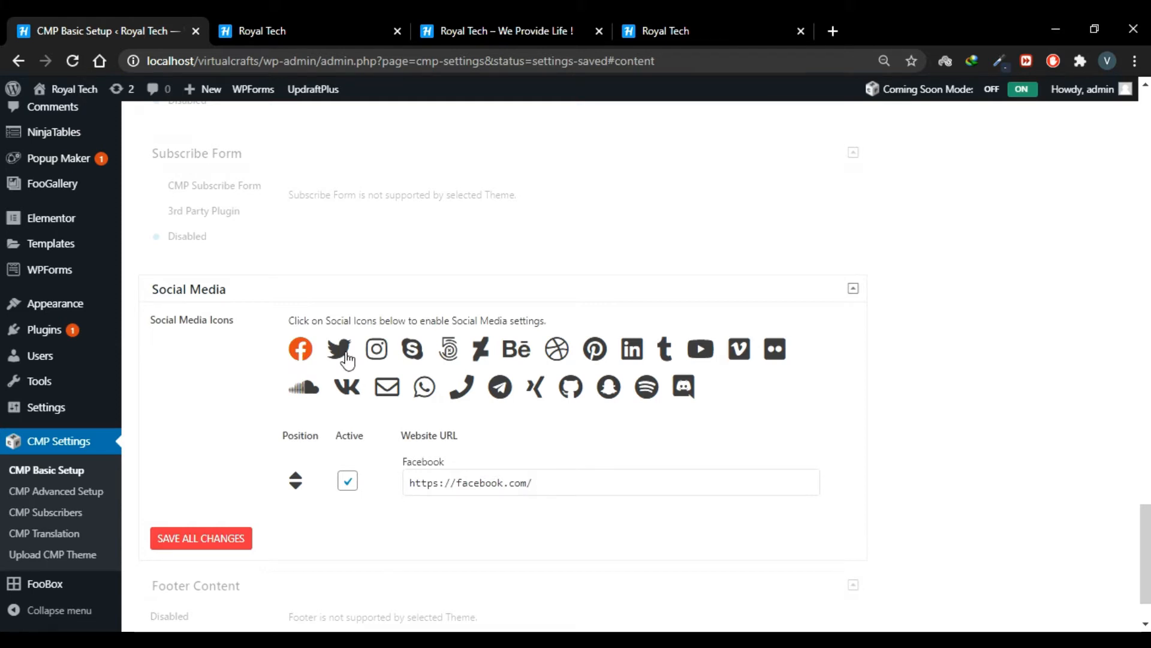
left_click_drag(579, 545, 534, 543)
key("BackSpace")
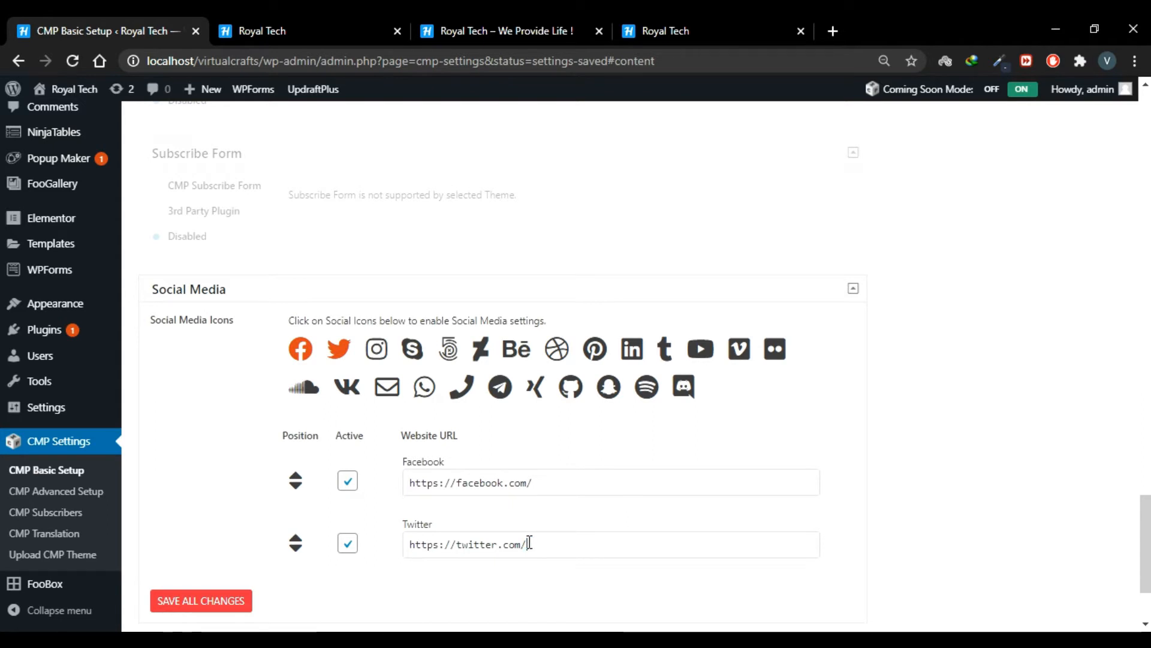
Enable the Instagram, LinkedIn, Skype and WhatsApp social media icons with their default entries and save all changes.
left_click(376, 350)
scroll(578, 319, "down", 1)
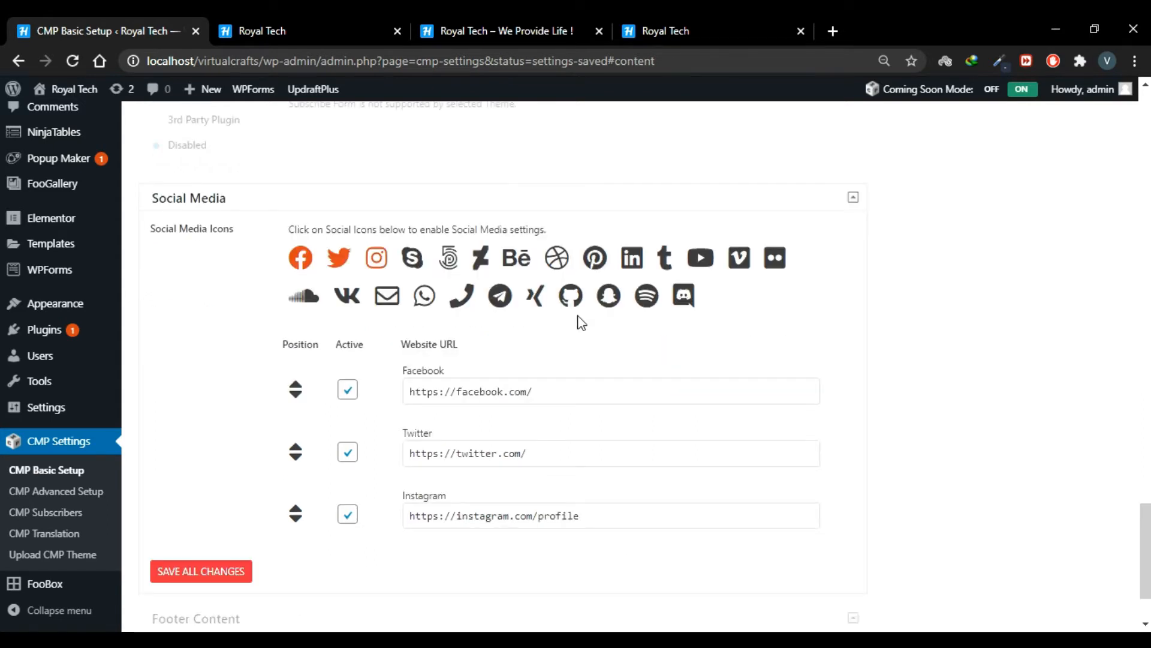
left_click(632, 258)
scroll(701, 263, "down", 1)
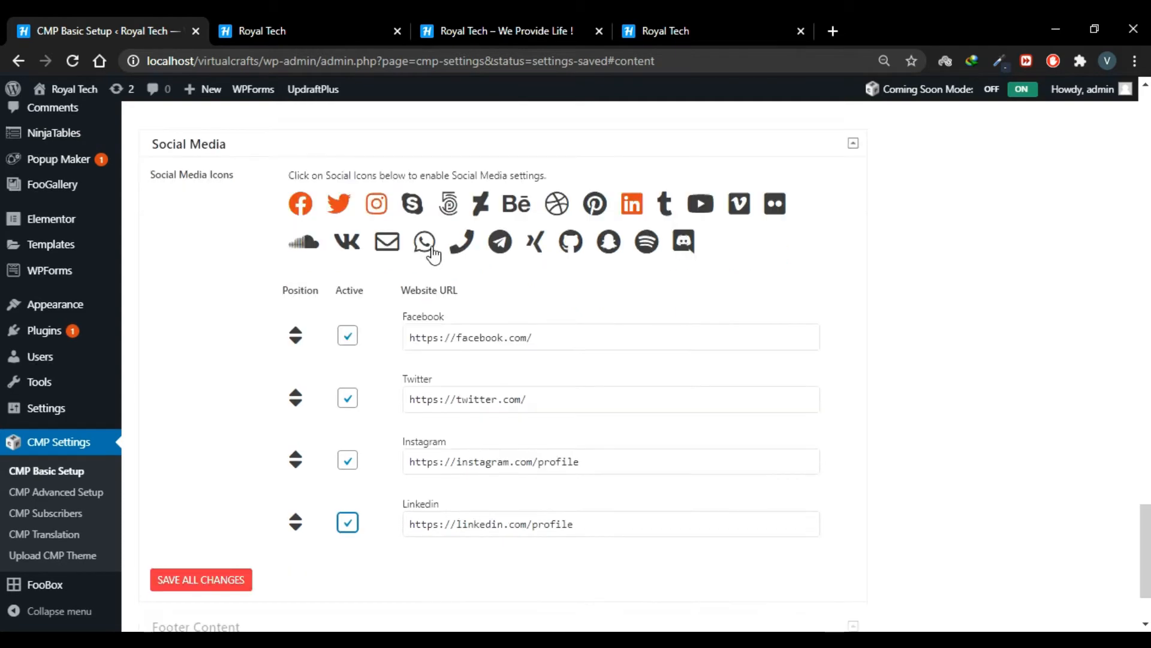
left_click(413, 207)
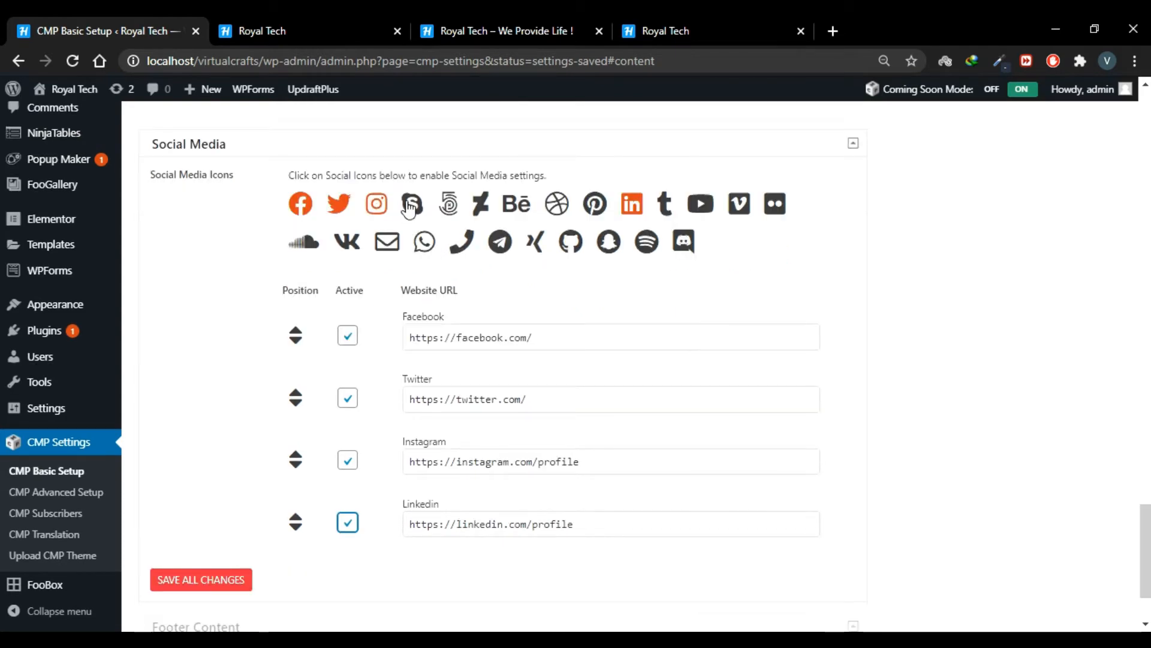
left_click(418, 243)
scroll(423, 246, "down", 1)
scroll(694, 358, "down", 2)
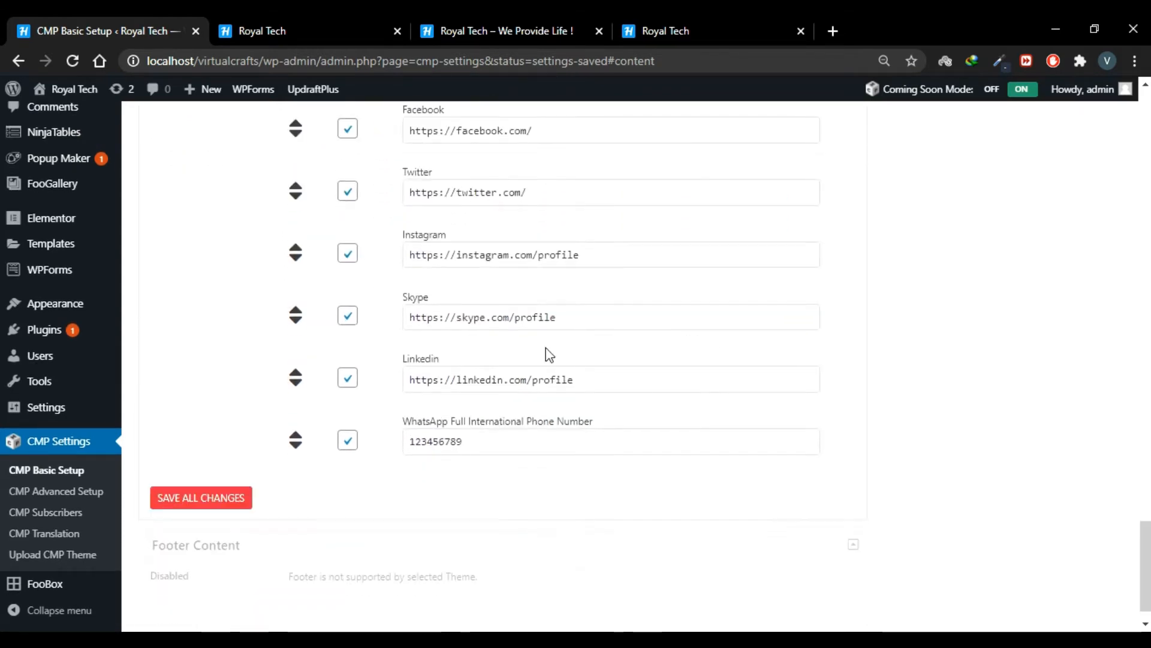
scroll(548, 354, "up", 1)
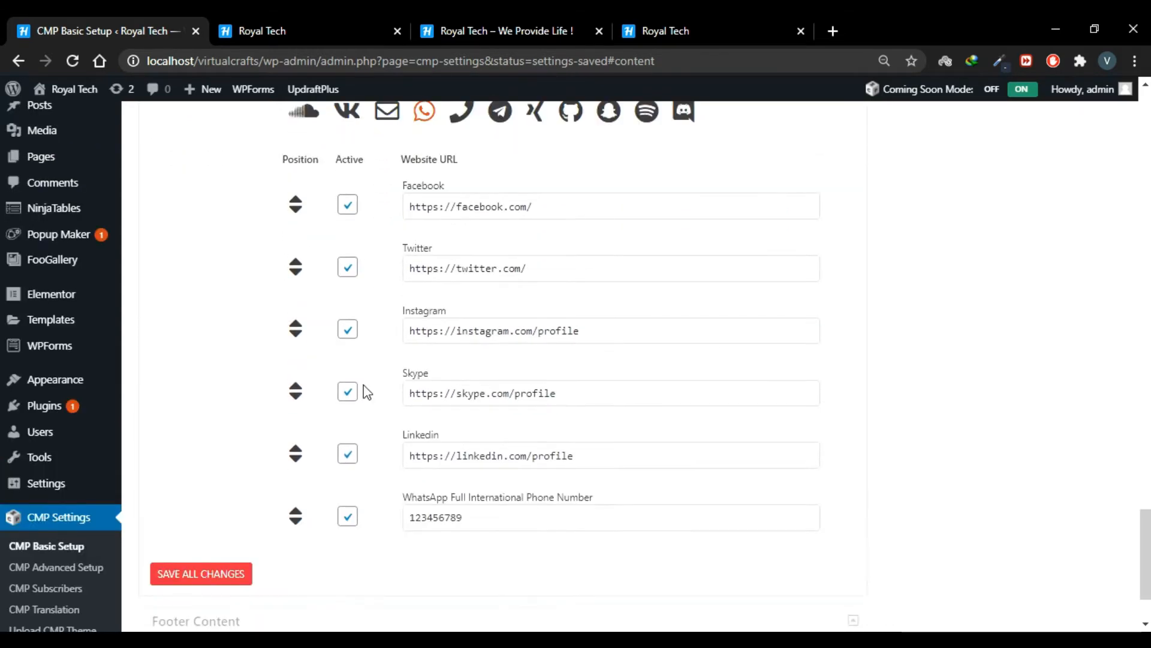
left_click(229, 574)
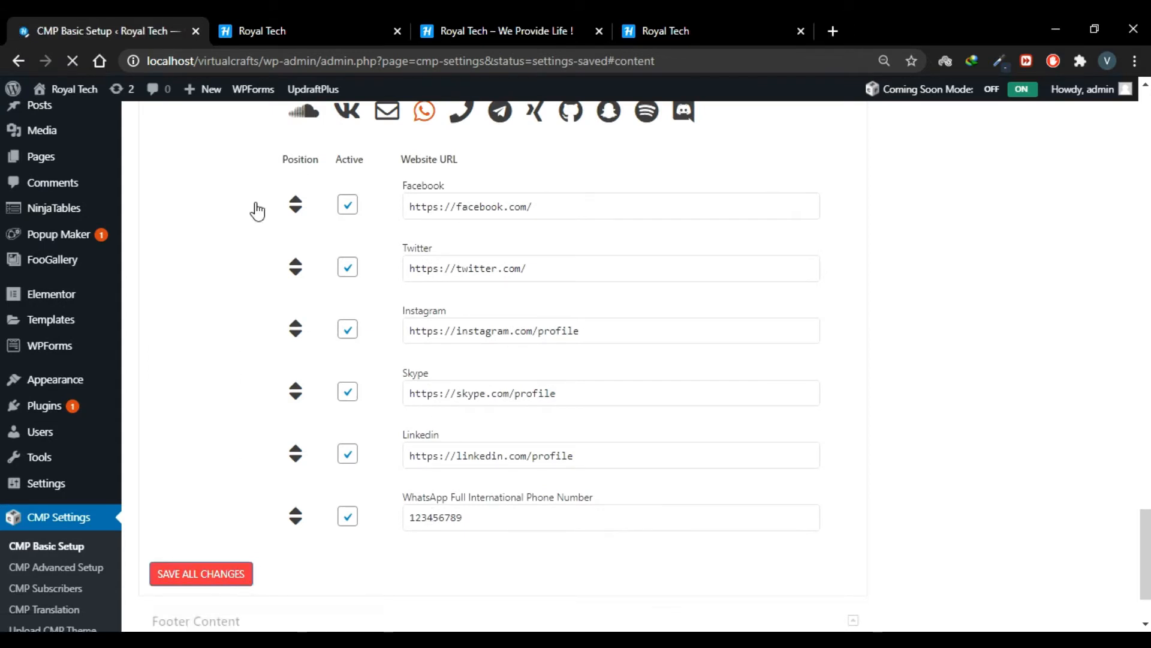
Reload the Construct theme preview, check its social section, and return to the CMP basic setup.
left_click(305, 27)
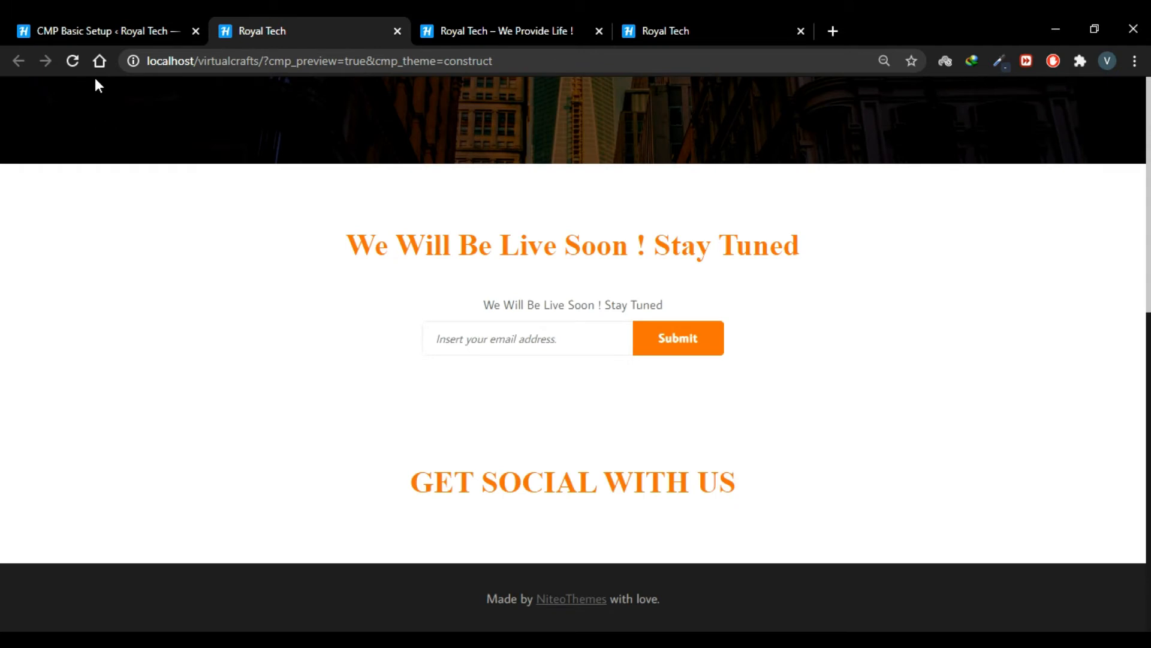
left_click(72, 61)
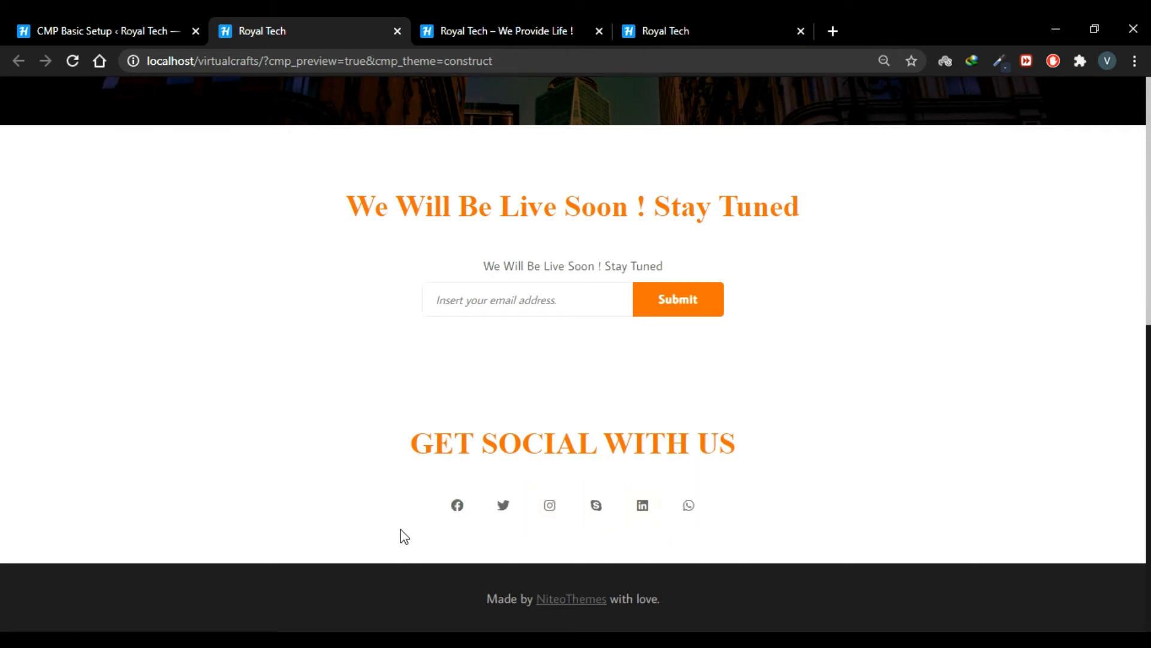
left_click(107, 17)
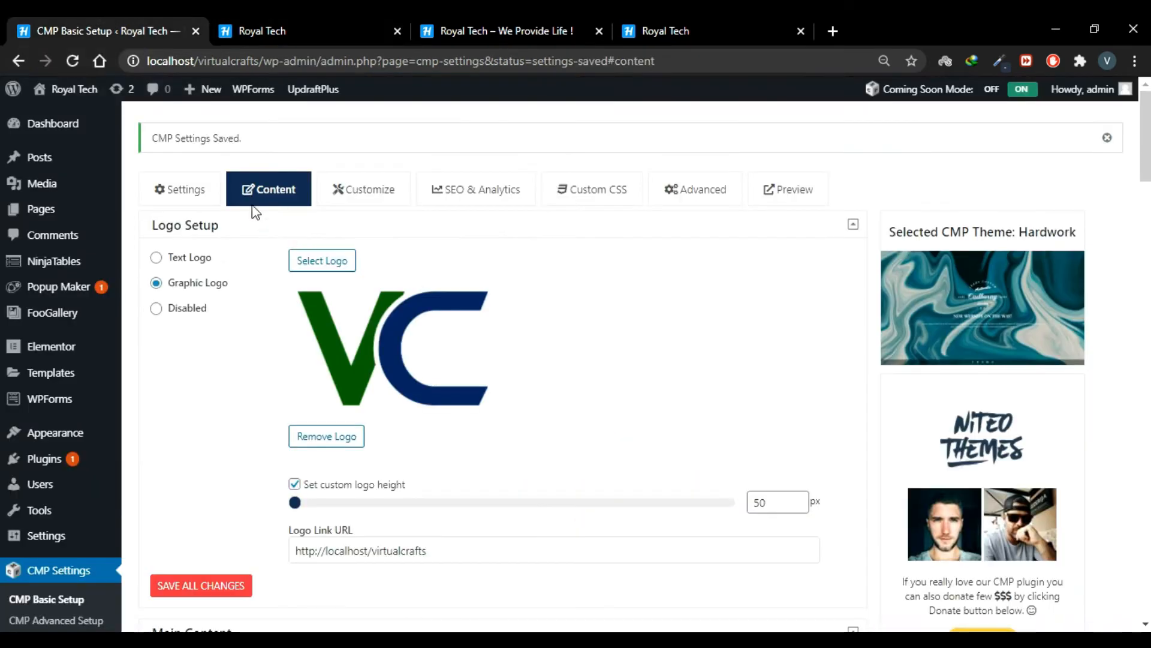
Preview the Countdown theme from the available themes and examine its timer, subscription field, social icons and footer.
left_click(177, 189)
scroll(490, 391, "down", 9)
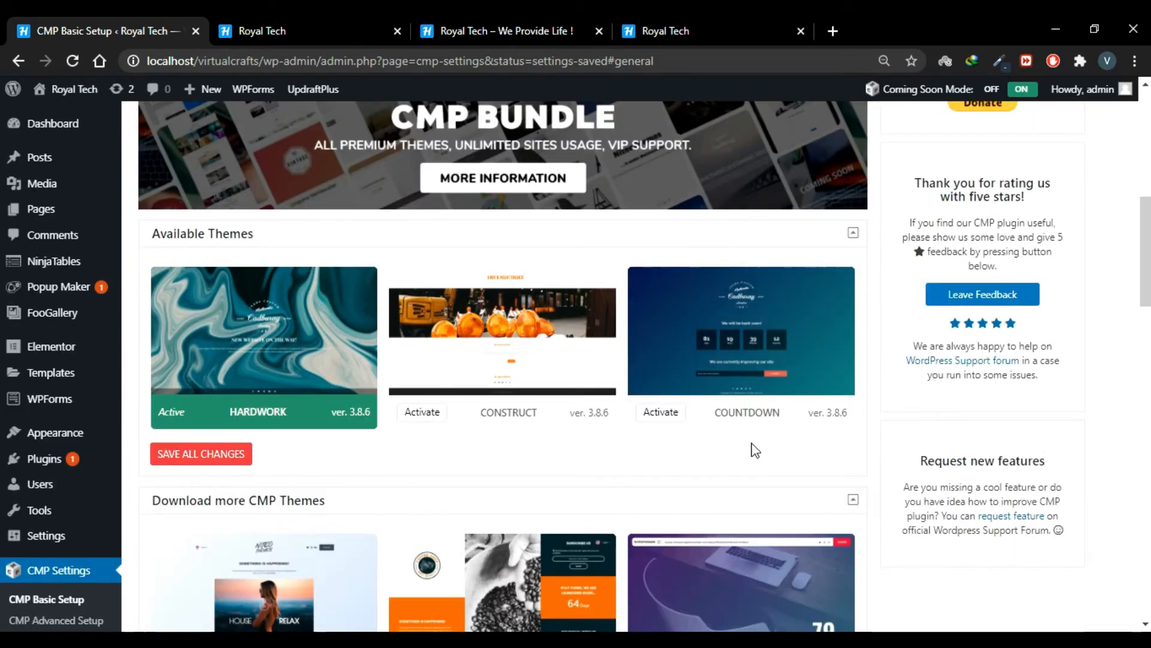
mouse_move(716, 364)
left_click(712, 335)
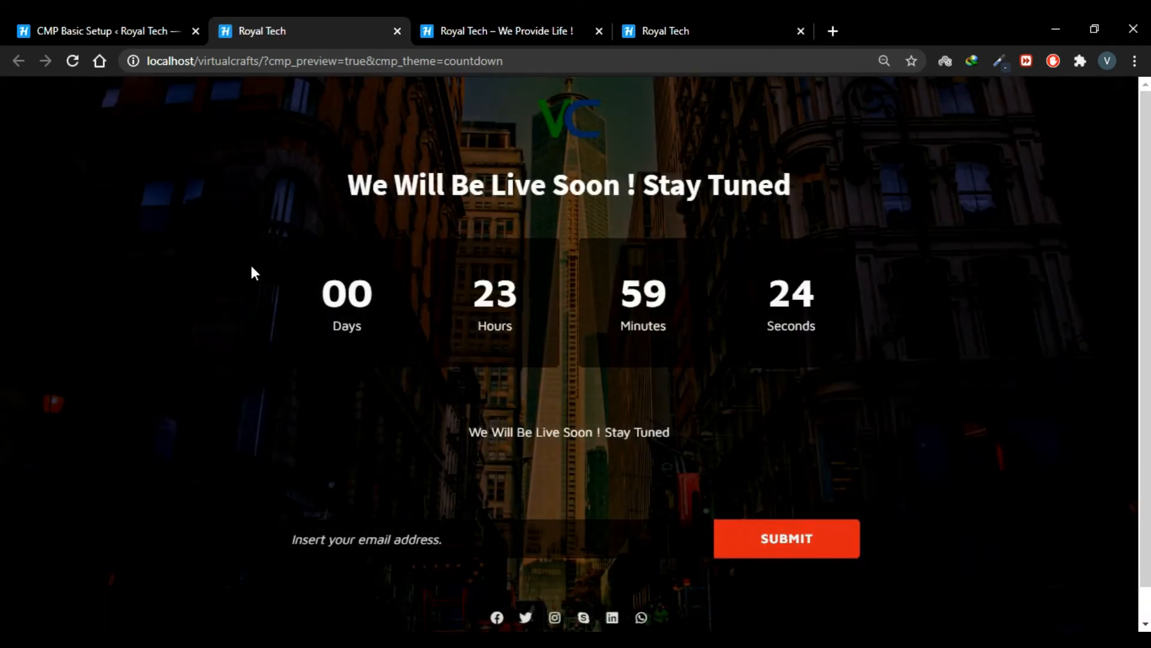
scroll(651, 615, "down", 1)
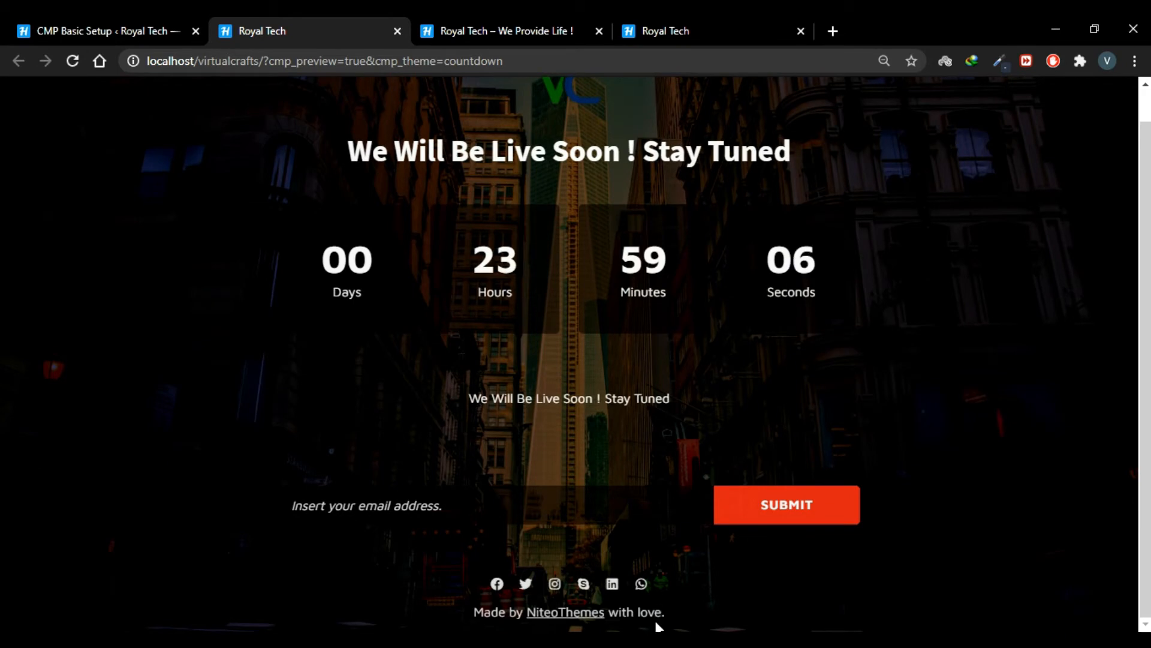
Activate the Countdown theme and bring up its countdown timer setup in the content settings.
left_click(64, 17)
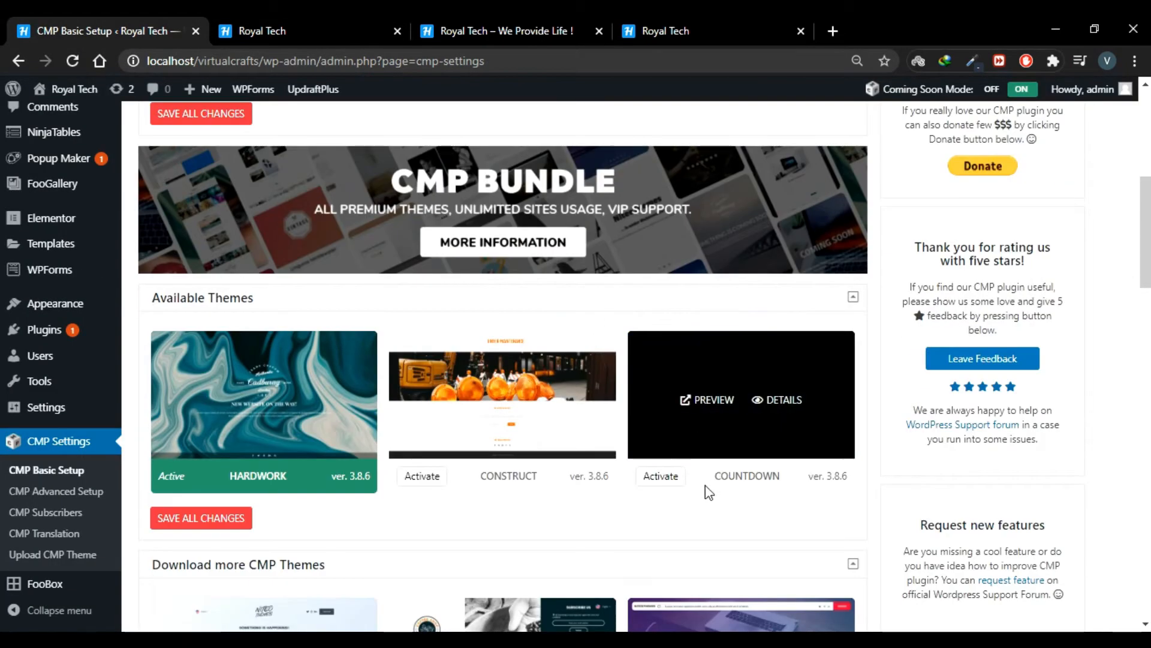
left_click(662, 478)
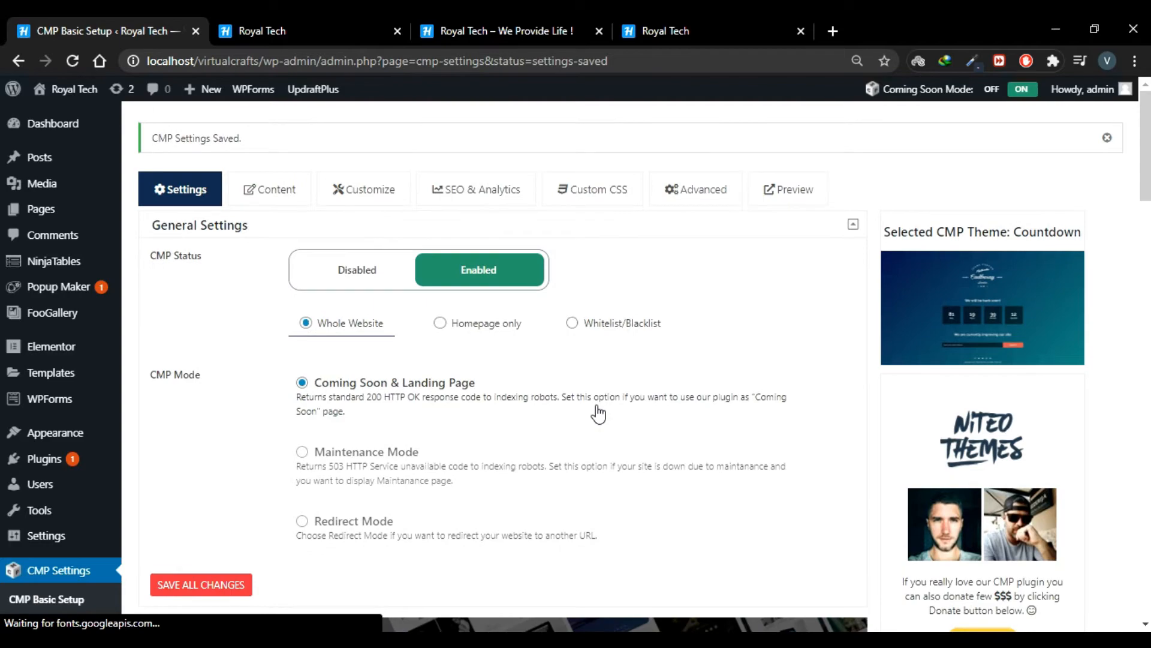
left_click(281, 191)
scroll(420, 279, "down", 9)
scroll(423, 282, "down", 20)
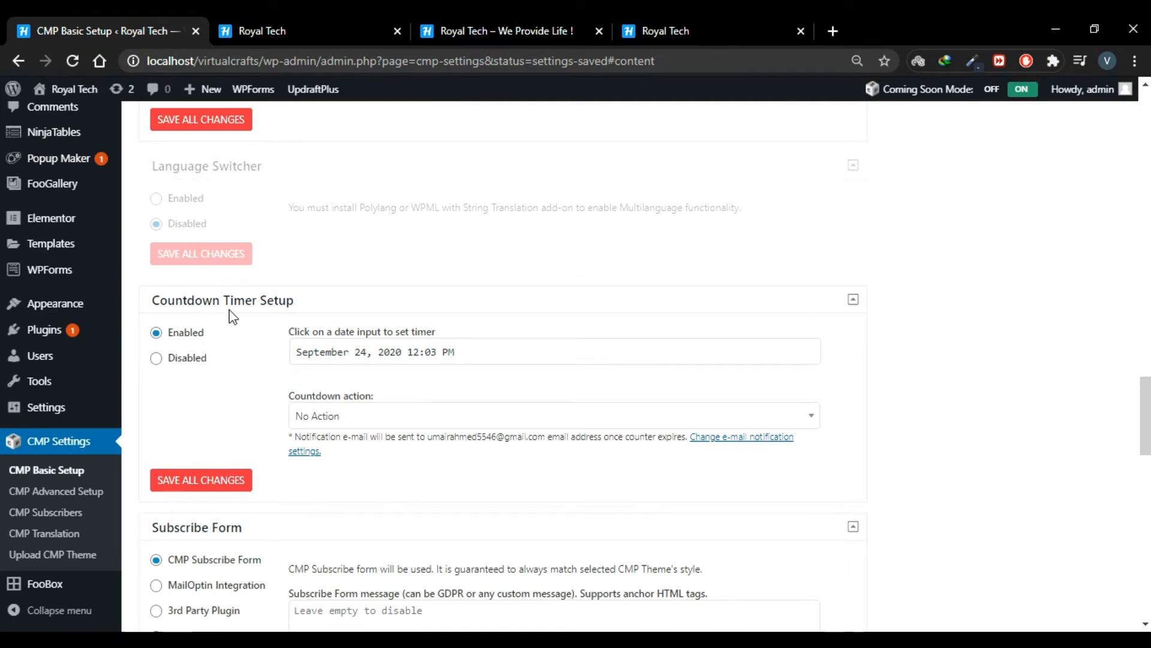
scroll(345, 372, "down", 1)
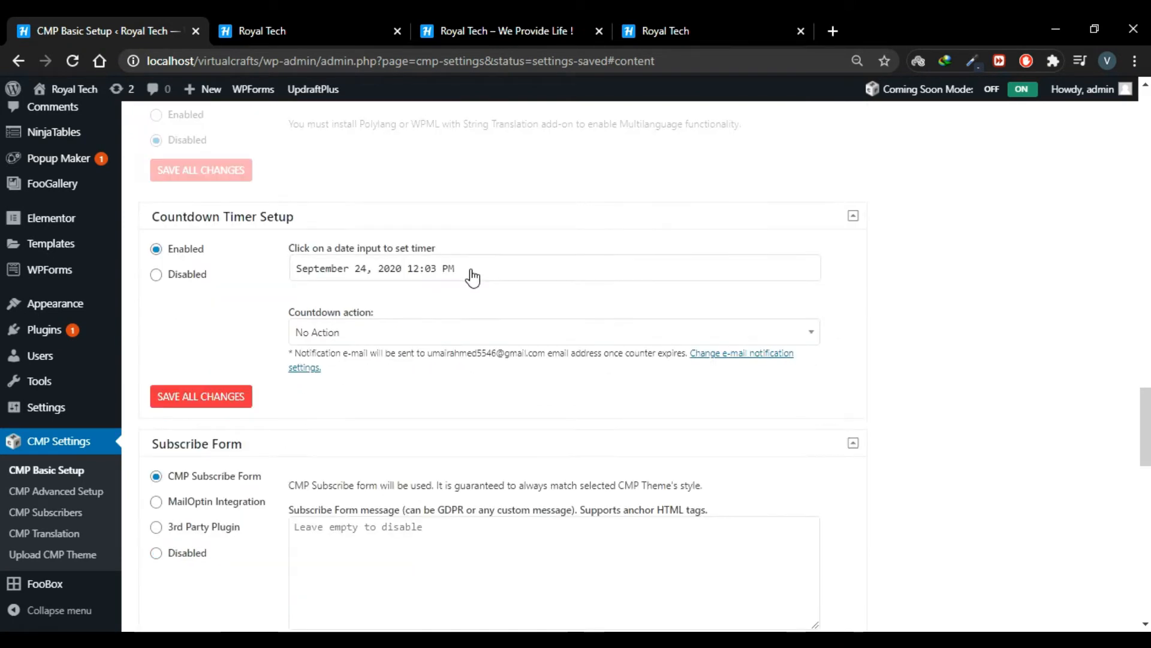
Set the countdown timer to September 29, 2020 3:23 AM and save all changes.
left_click(469, 270)
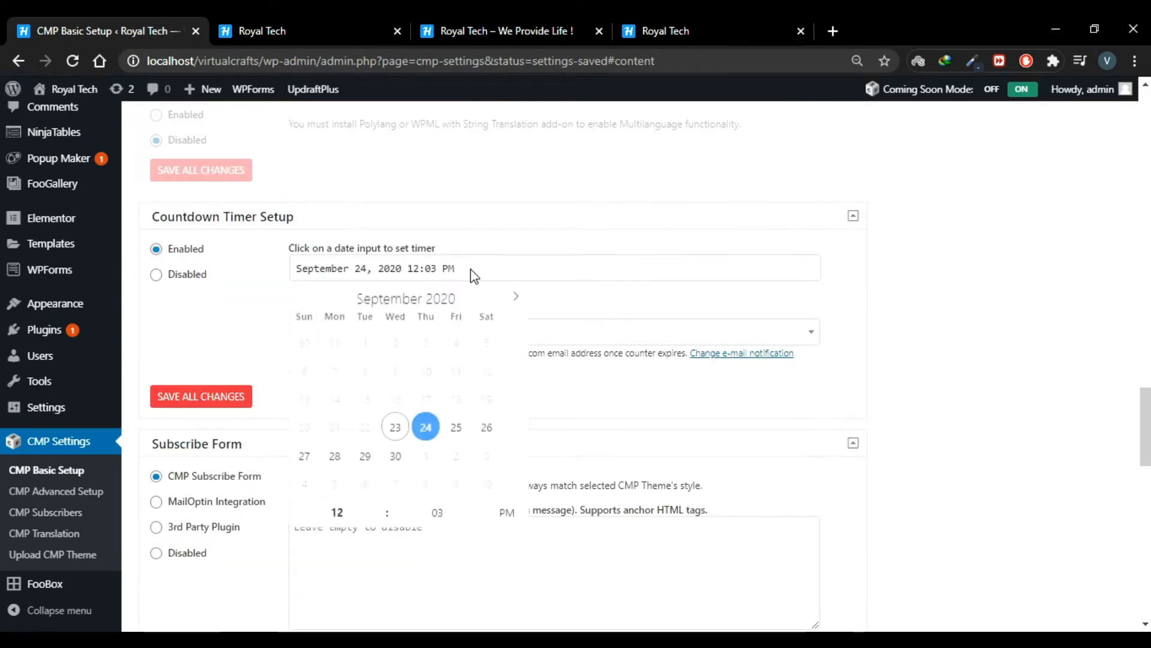
left_click(364, 461)
left_click(359, 507)
left_click(379, 505)
left_click(379, 504)
left_click(379, 504)
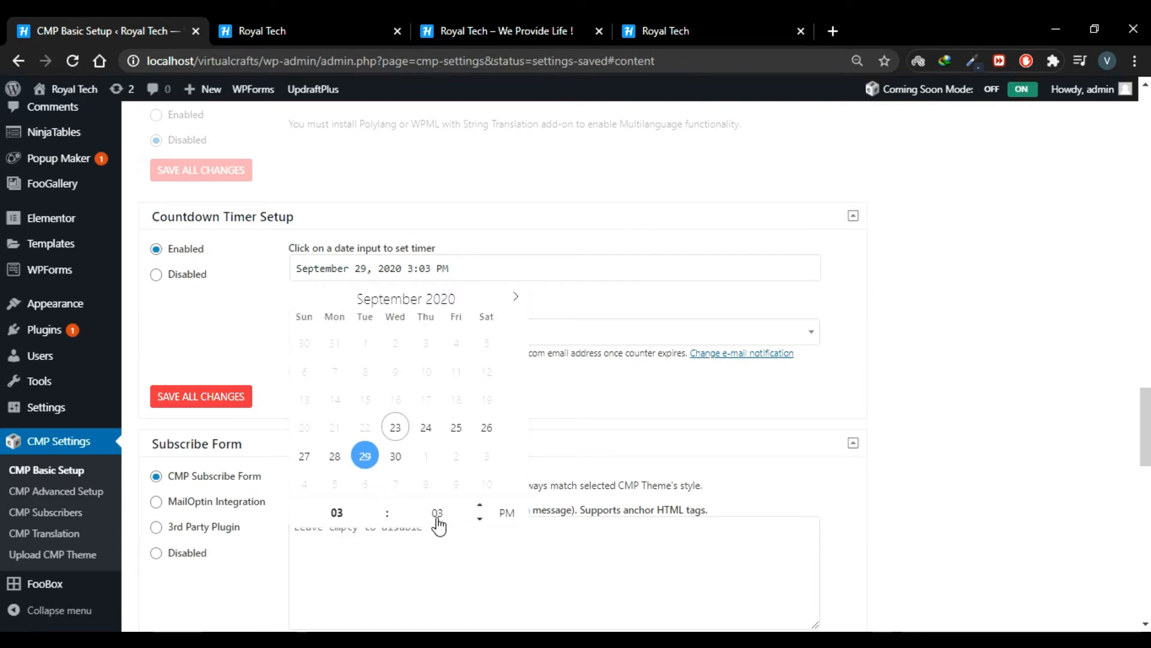
left_click(480, 504)
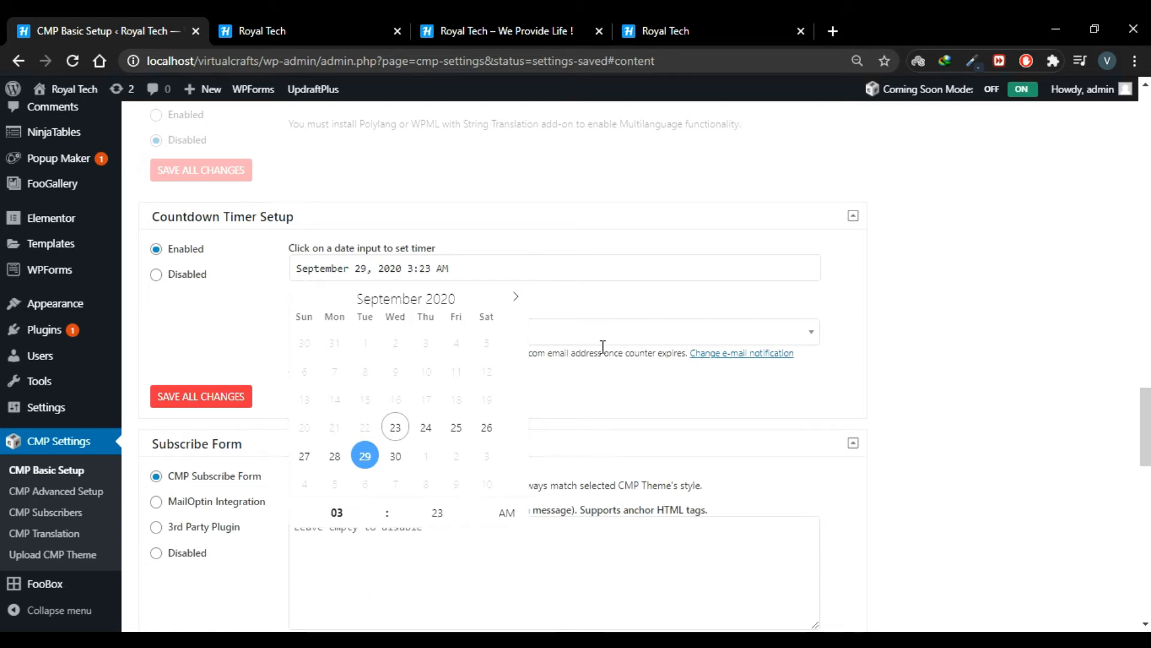
left_click(596, 304)
scroll(439, 258, "up", 1)
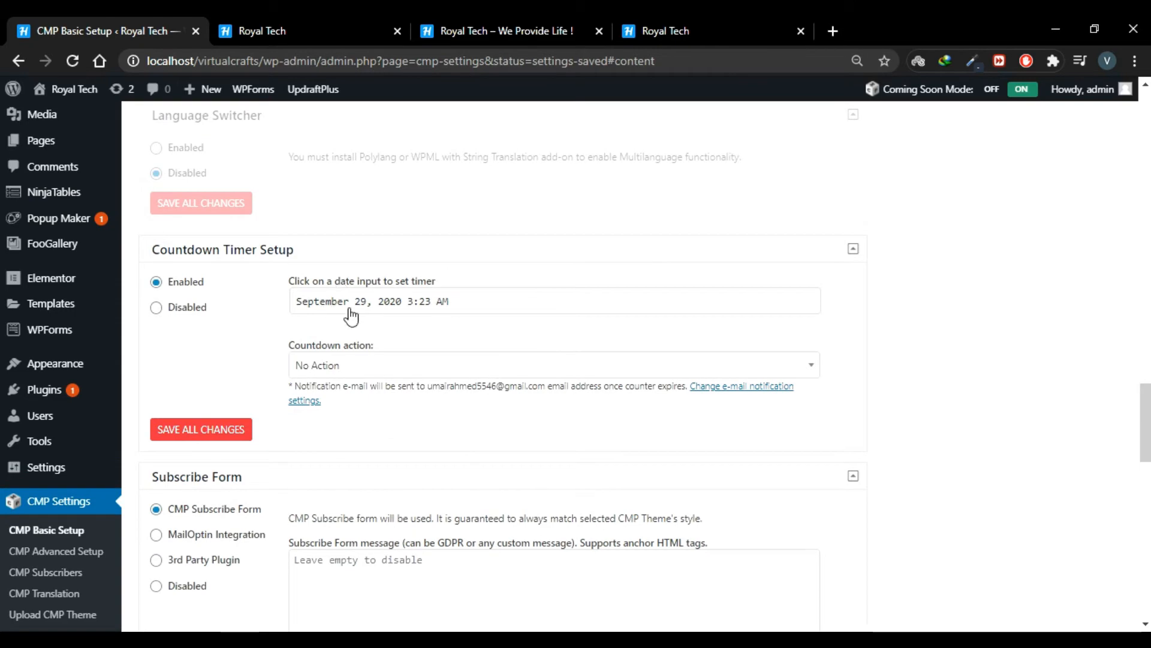
left_click(201, 438)
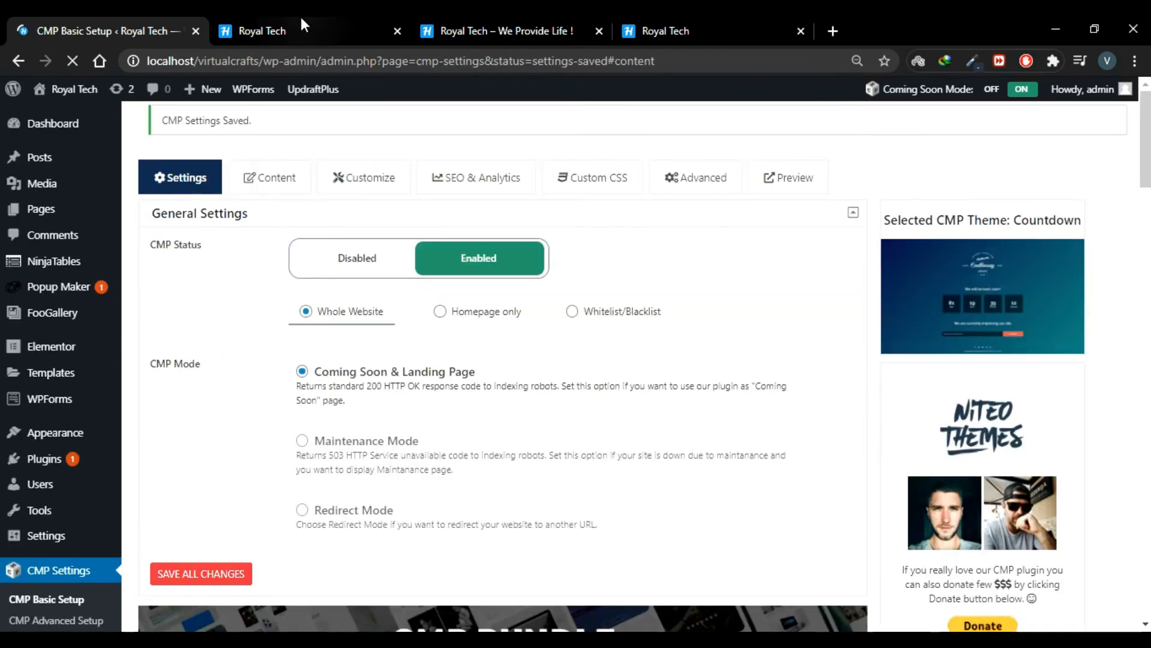
Reload the Countdown theme preview to check the timer, and return to the CMP content settings.
left_click(300, 15)
left_click(74, 62)
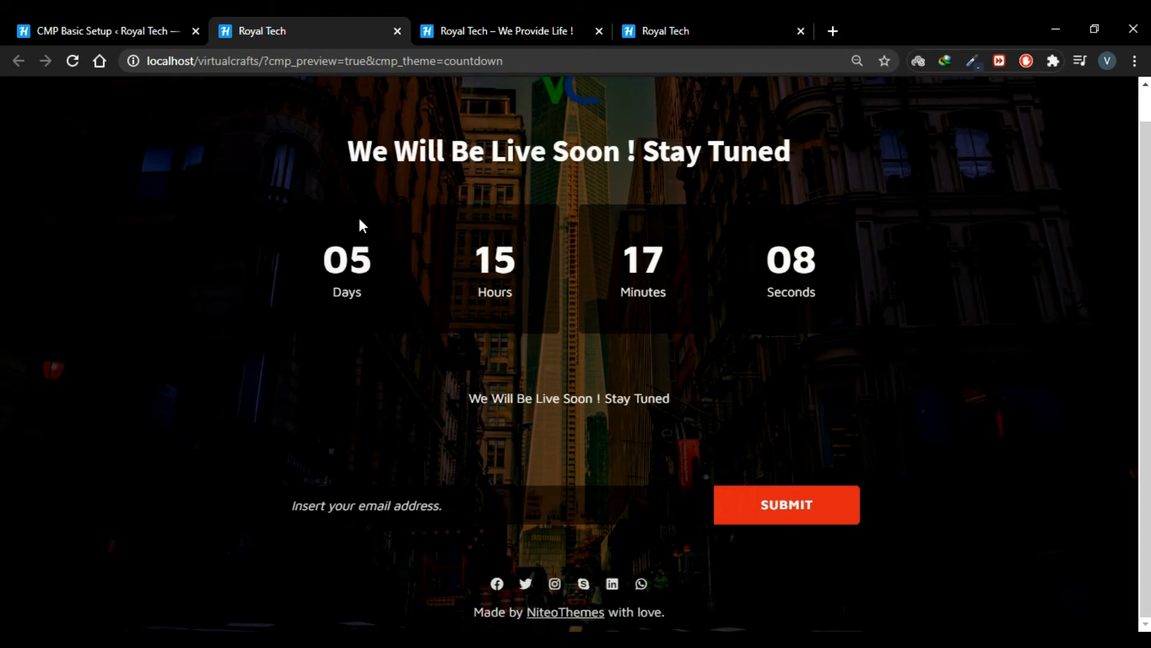
left_click(68, 18)
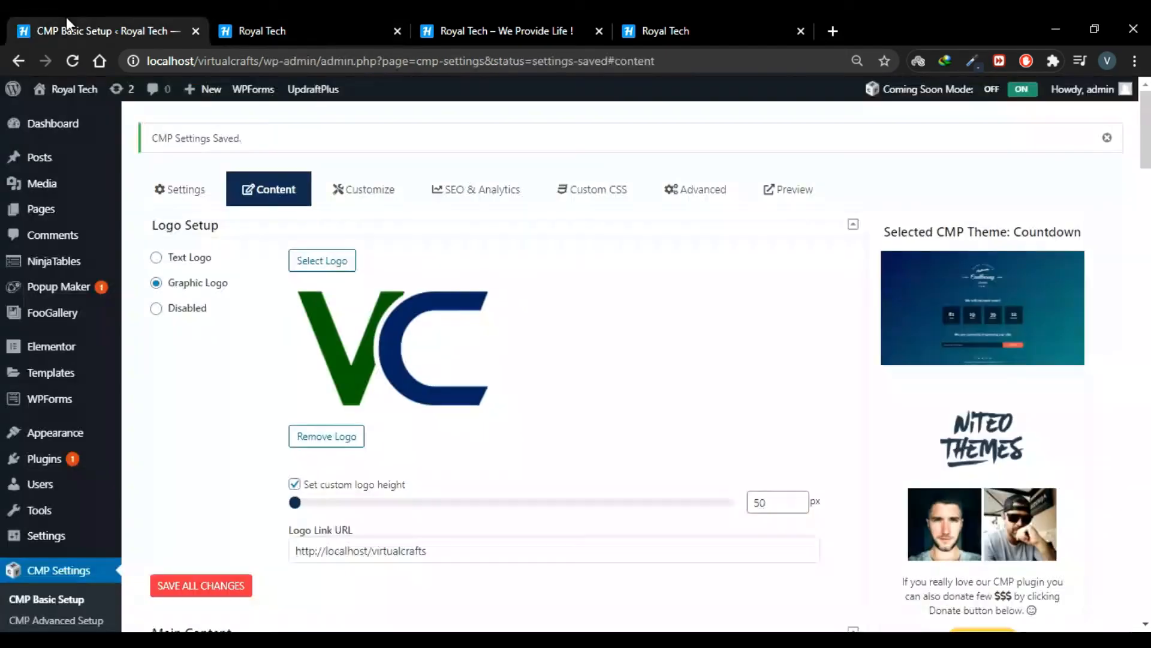
In the footer's copyright text, replace the words "Made by" with "Copyright".
scroll(359, 435, "down", 6)
scroll(342, 433, "down", 20)
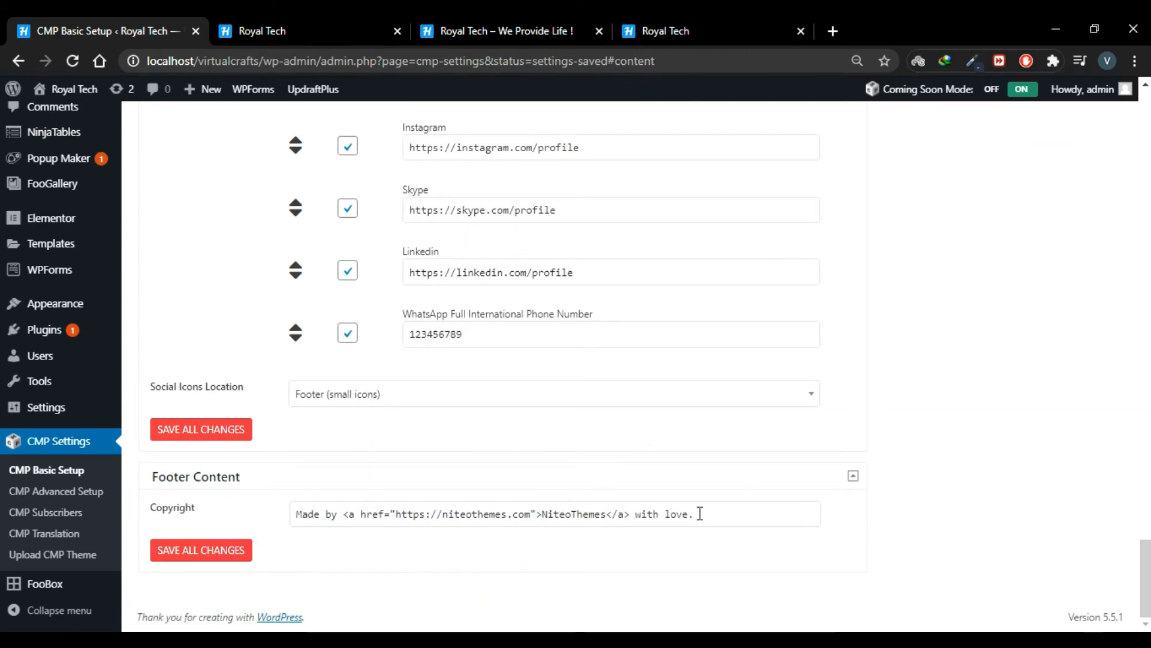
left_click_drag(697, 514, 279, 510)
key("ctrl+c")
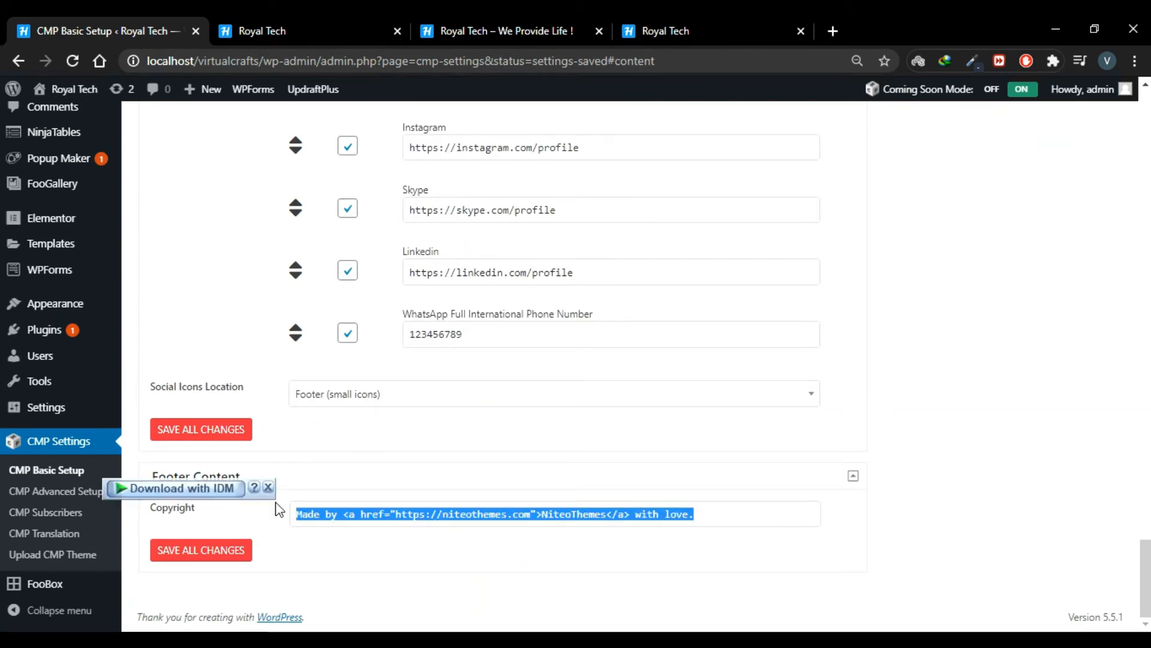
key("BackSpace")
key("ctrl+v")
left_click_drag(339, 514, 302, 517)
type("Copyright")
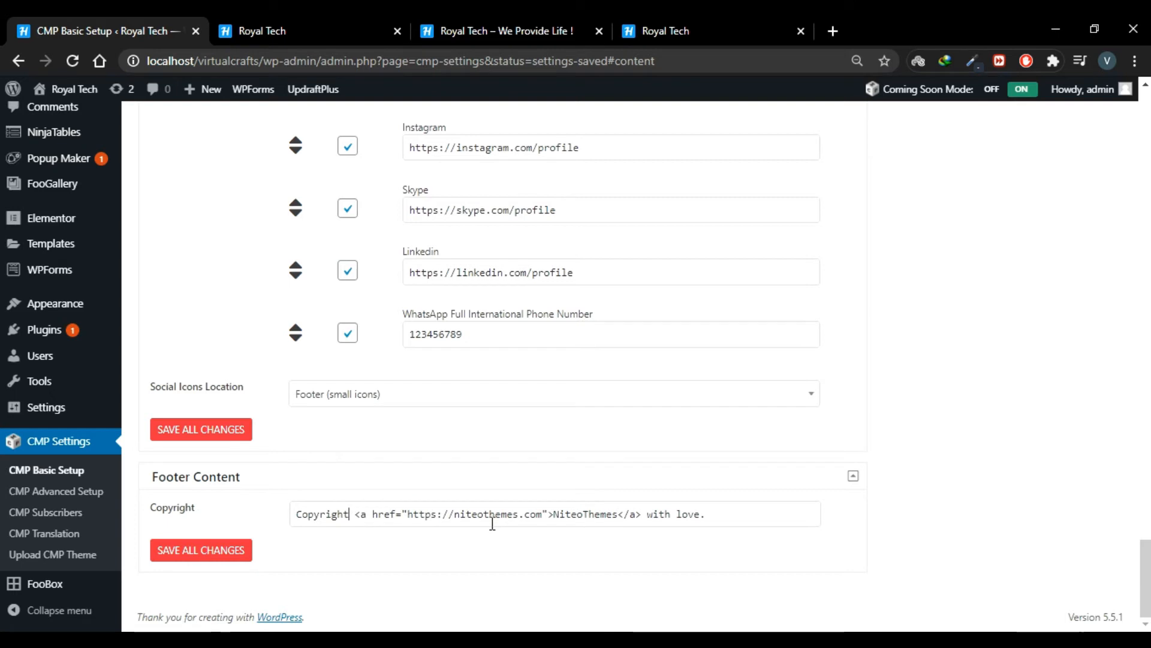
left_click_drag(264, 61, 156, 60)
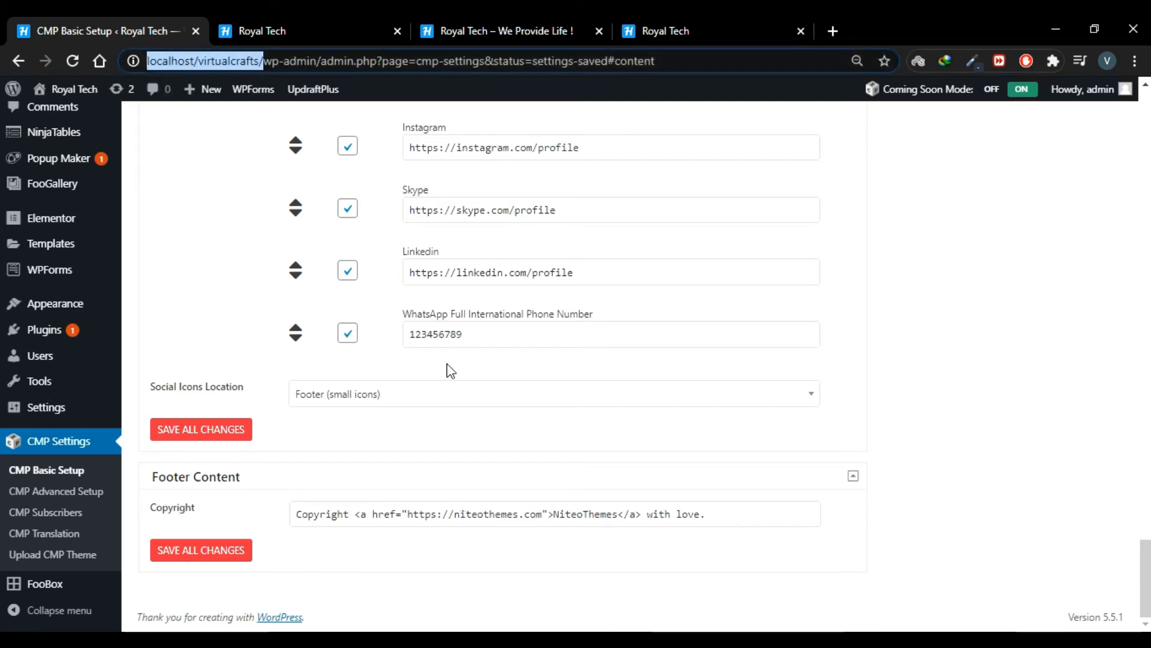
left_click_drag(543, 514, 409, 513)
type("http://localhost/virtualcrafts/")
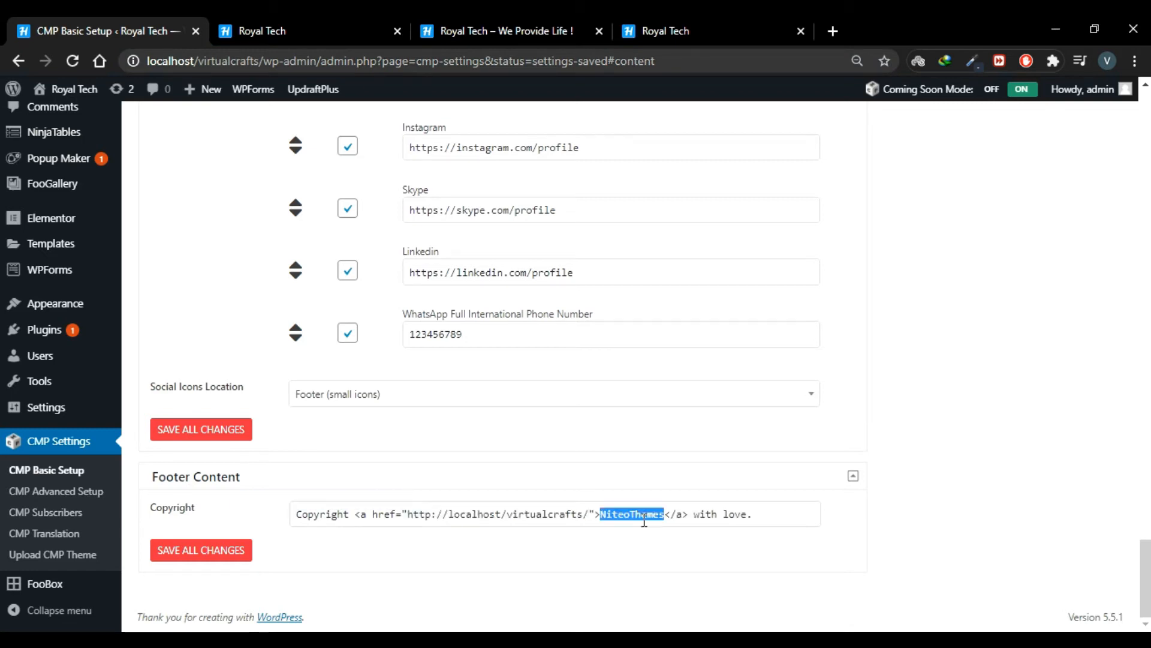
left_click_drag(664, 515, 616, 515)
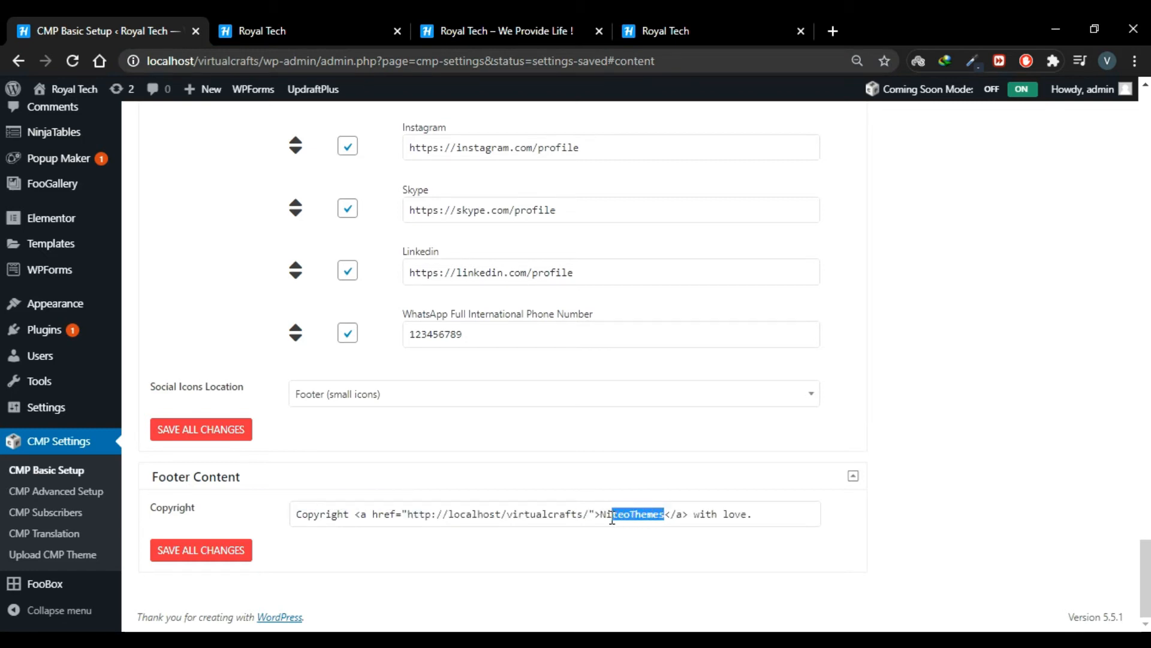
type("Royal ")
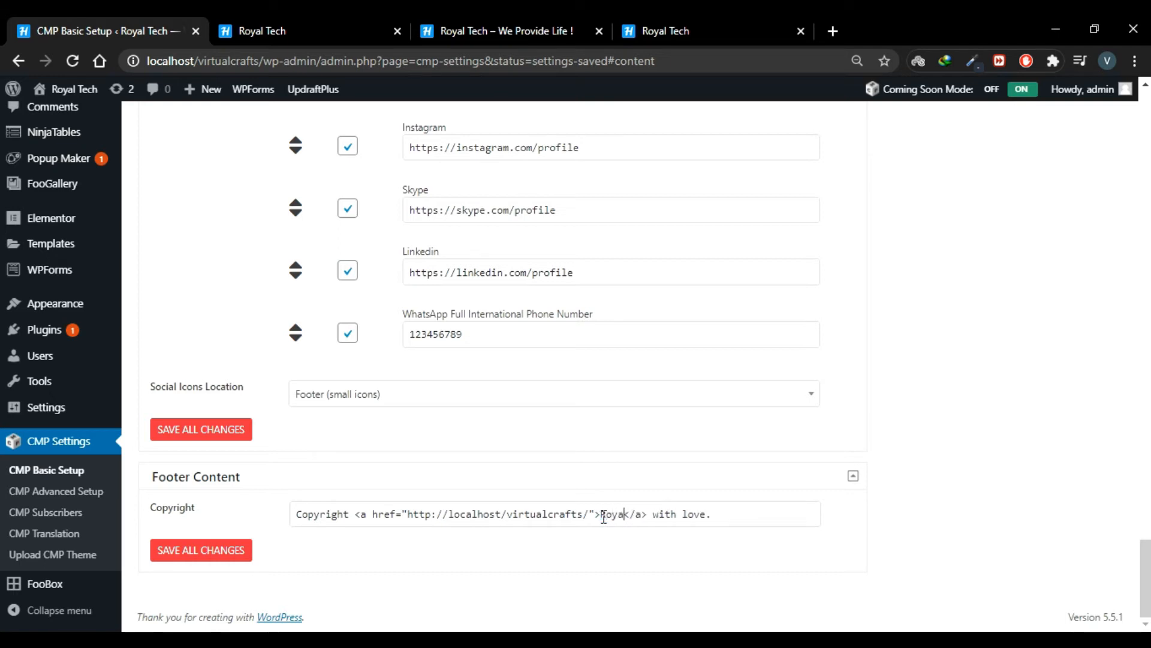
type("tech")
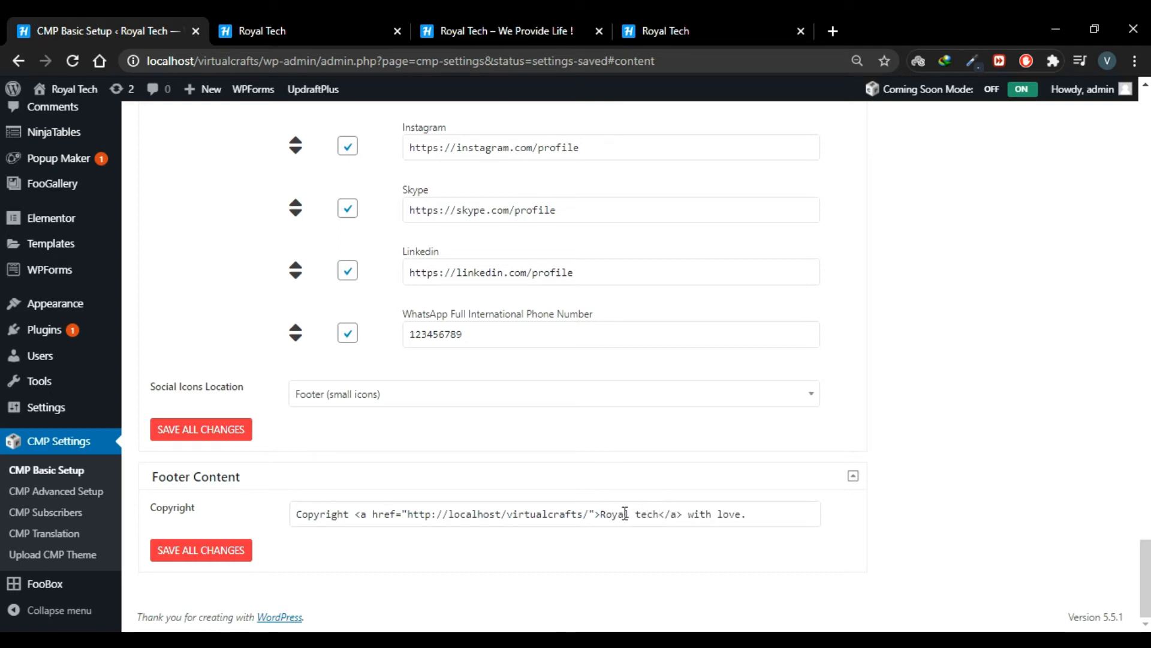
Remove "with love." from the end of the footer's copyright text and save all changes.
left_click_drag(746, 516, 686, 514)
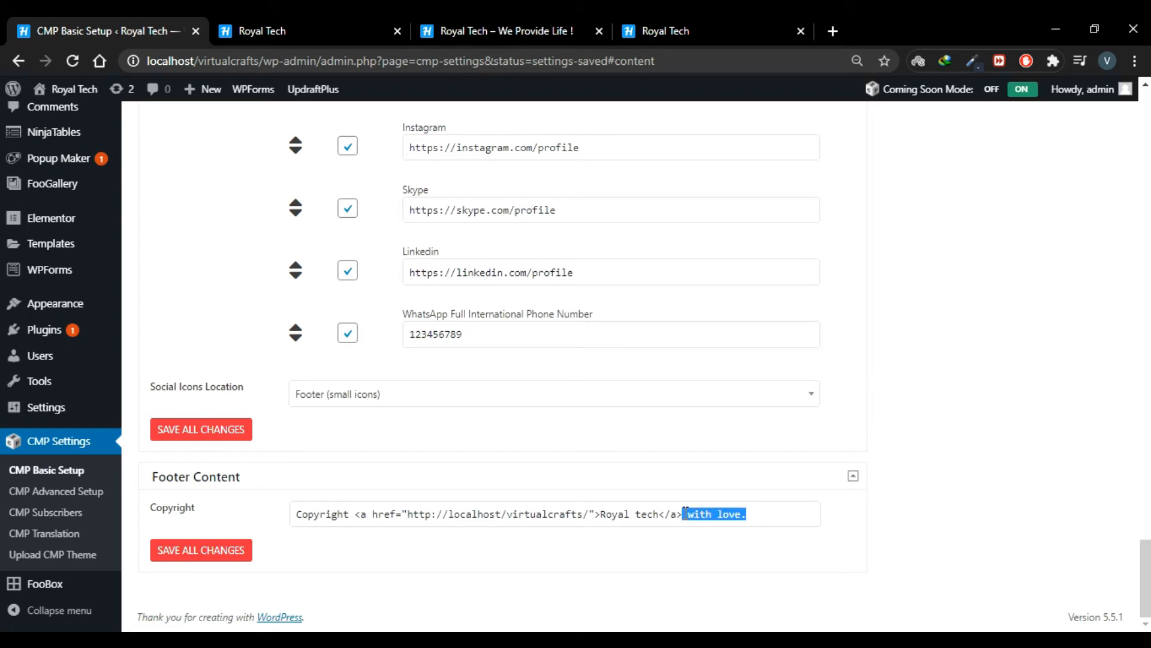
key("BackSpace")
left_click(223, 556)
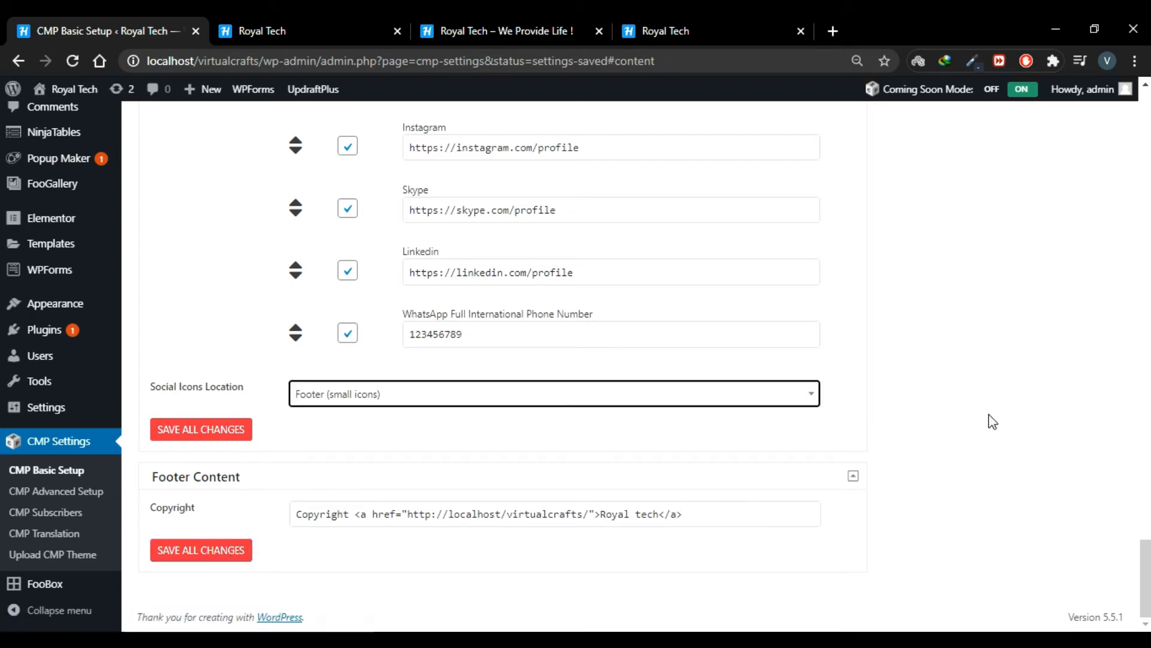
Set the social icons location to Below Content (big icons) and save all changes.
left_click(734, 394)
left_click(509, 422)
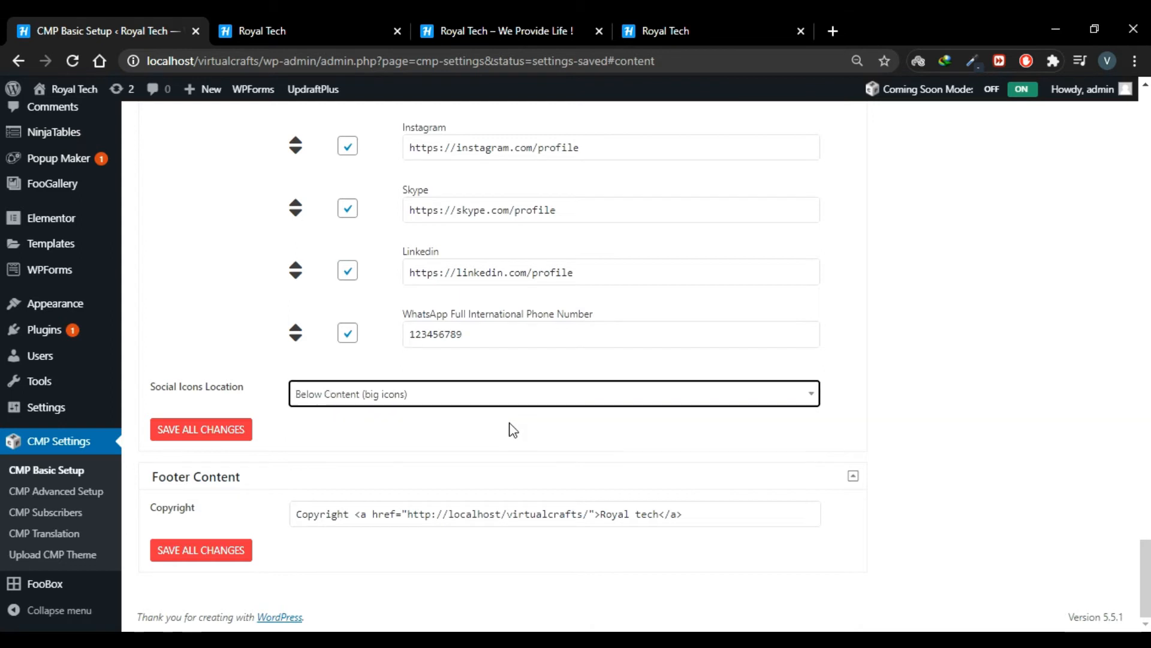
left_click(202, 430)
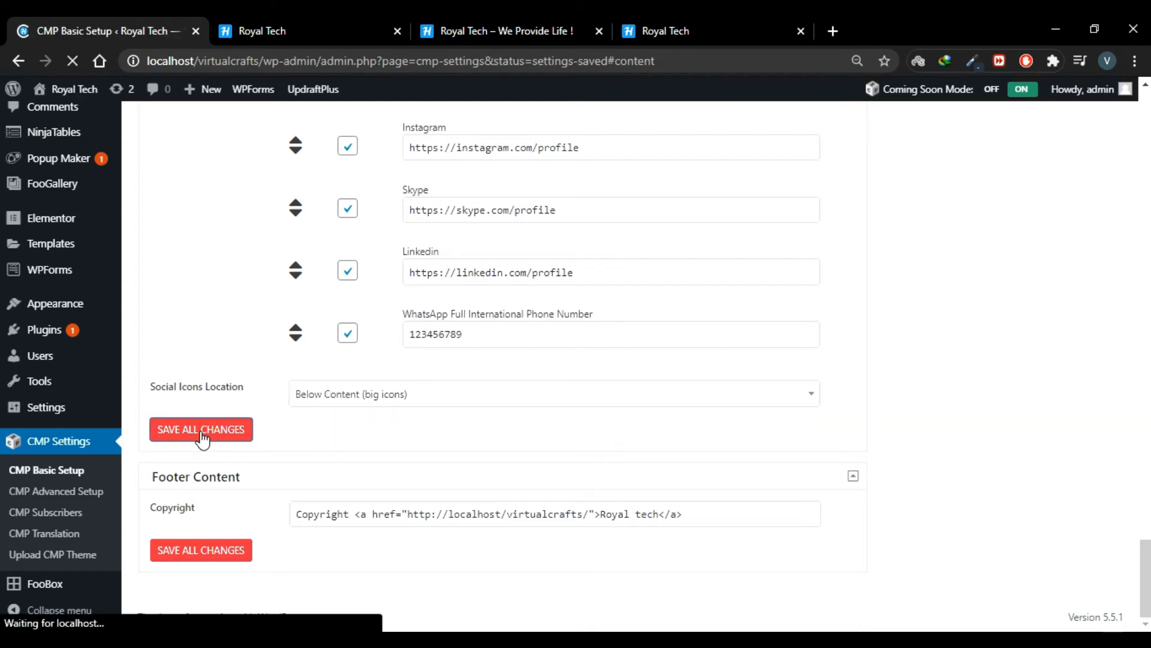
Reload the Countdown theme preview and check the social icons and the footer's copyright text.
left_click(257, 18)
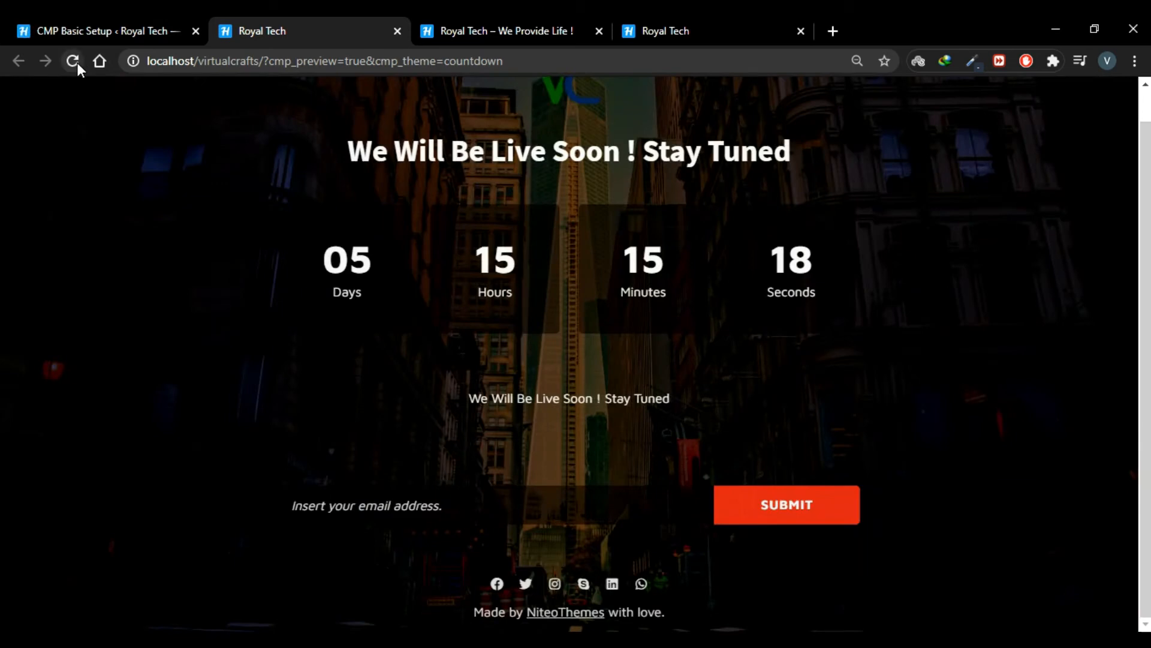
left_click(77, 62)
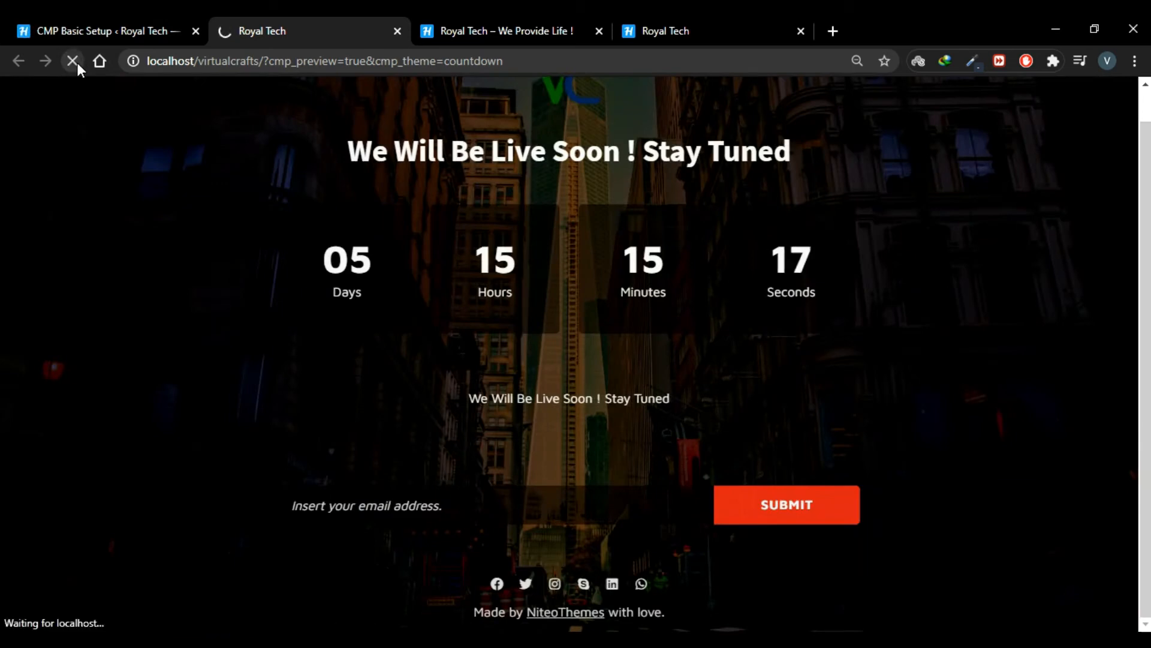
scroll(196, 350, "up", 1)
scroll(196, 350, "down", 1)
scroll(196, 352, "up", 1)
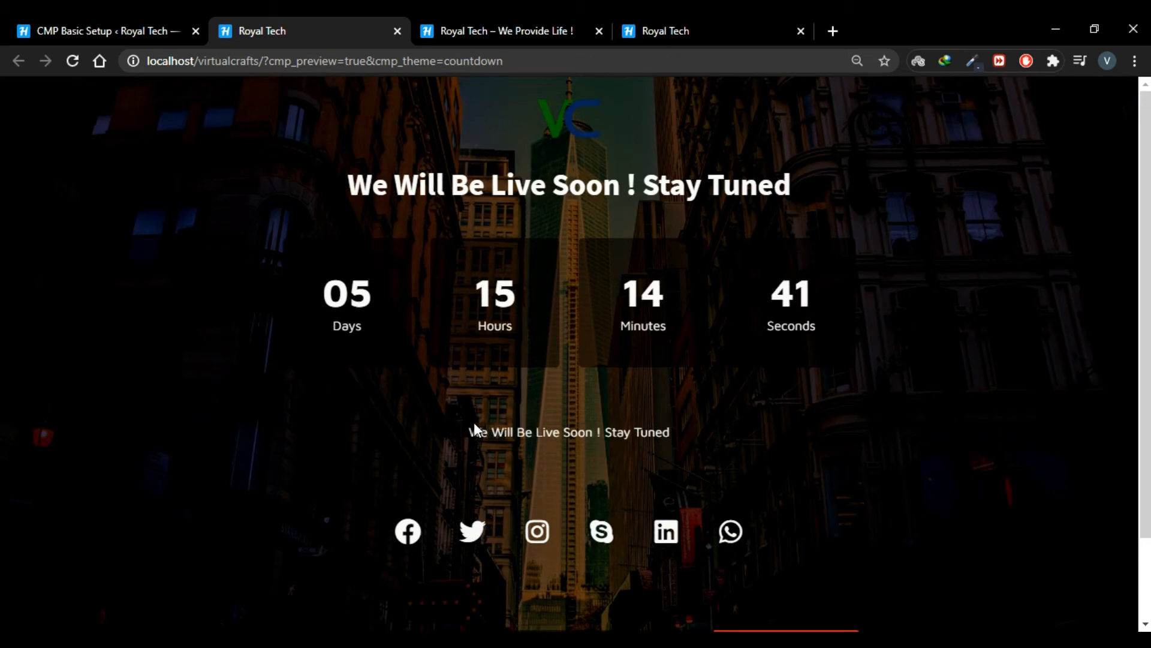
left_click_drag(474, 427, 766, 432)
left_click(766, 433)
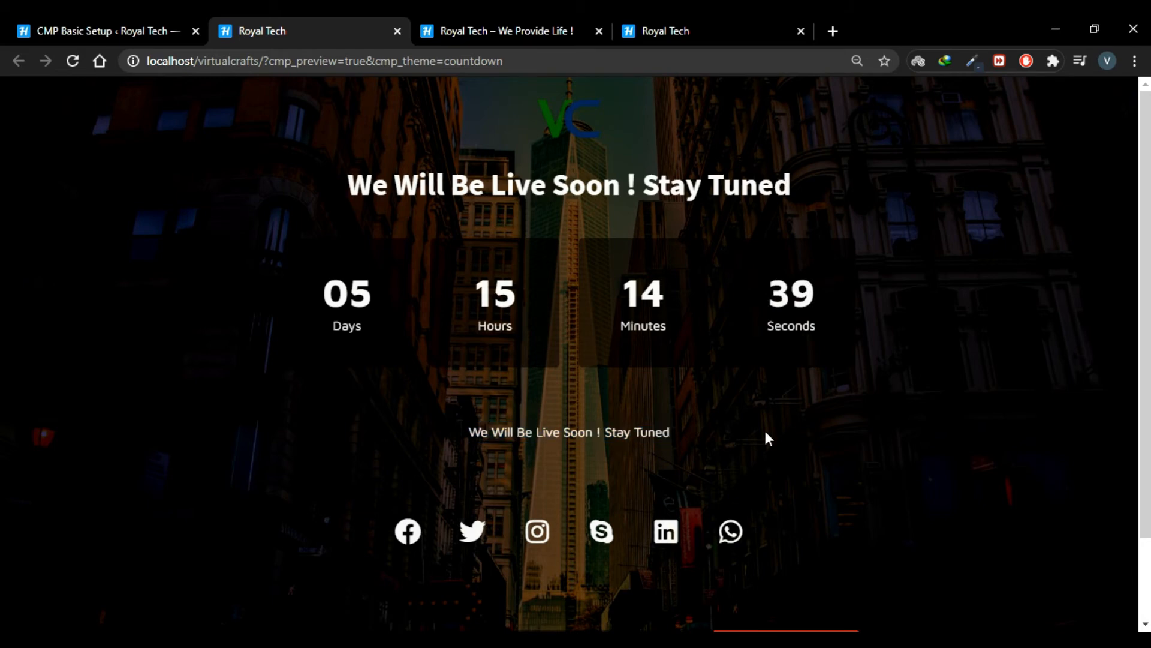
scroll(765, 433, "down", 2)
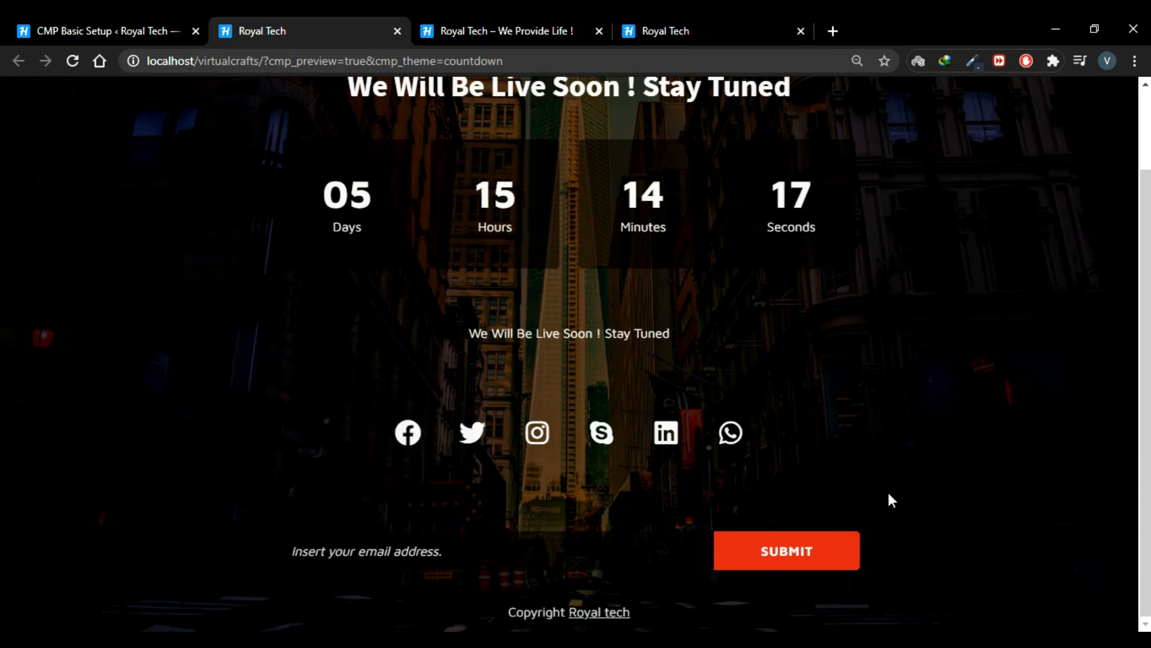
scroll(890, 499, "up", 2)
Return to the CMP settings, review the SEO & Analytics options and save all changes.
left_click(27, 24)
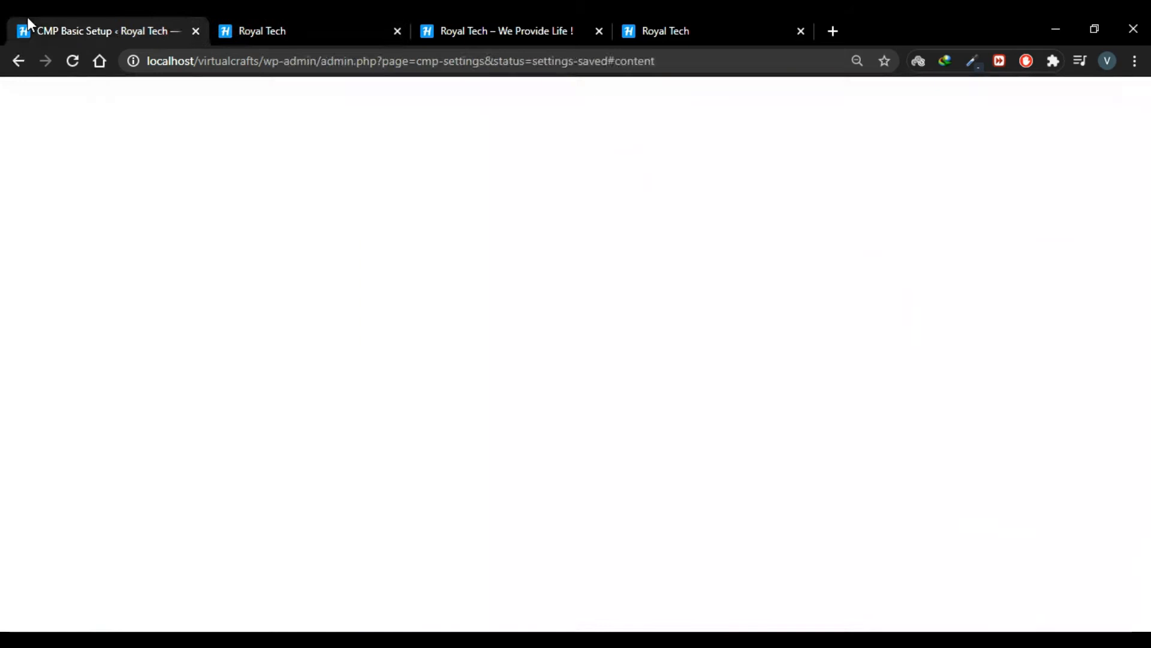
left_click(483, 195)
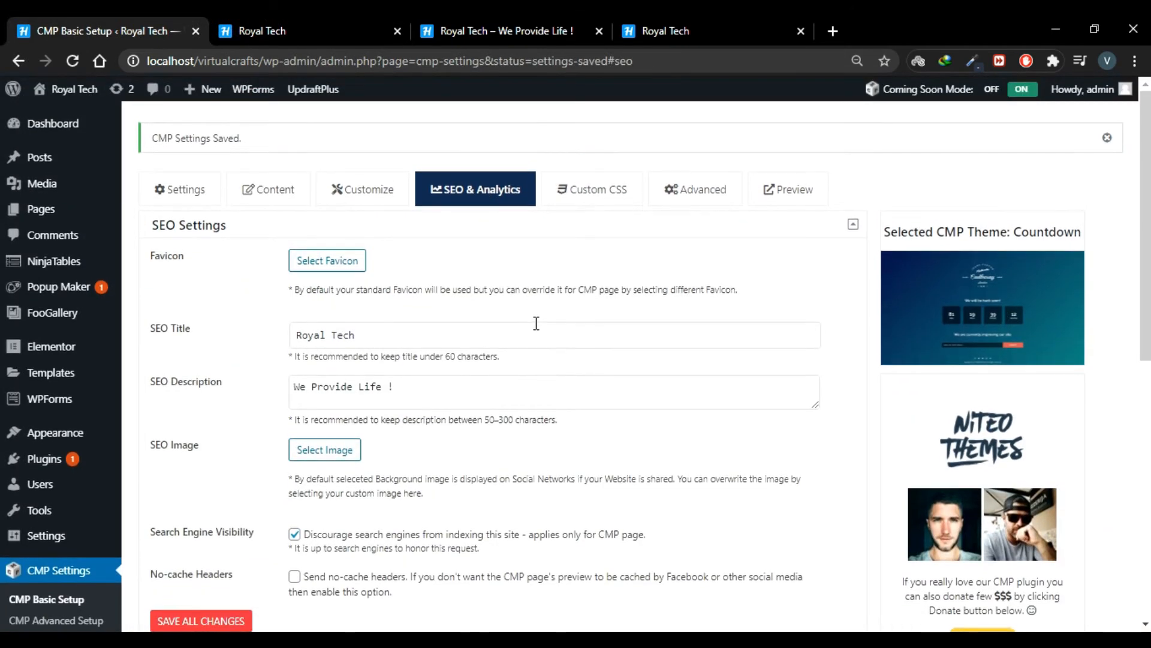
scroll(535, 323, "down", 1)
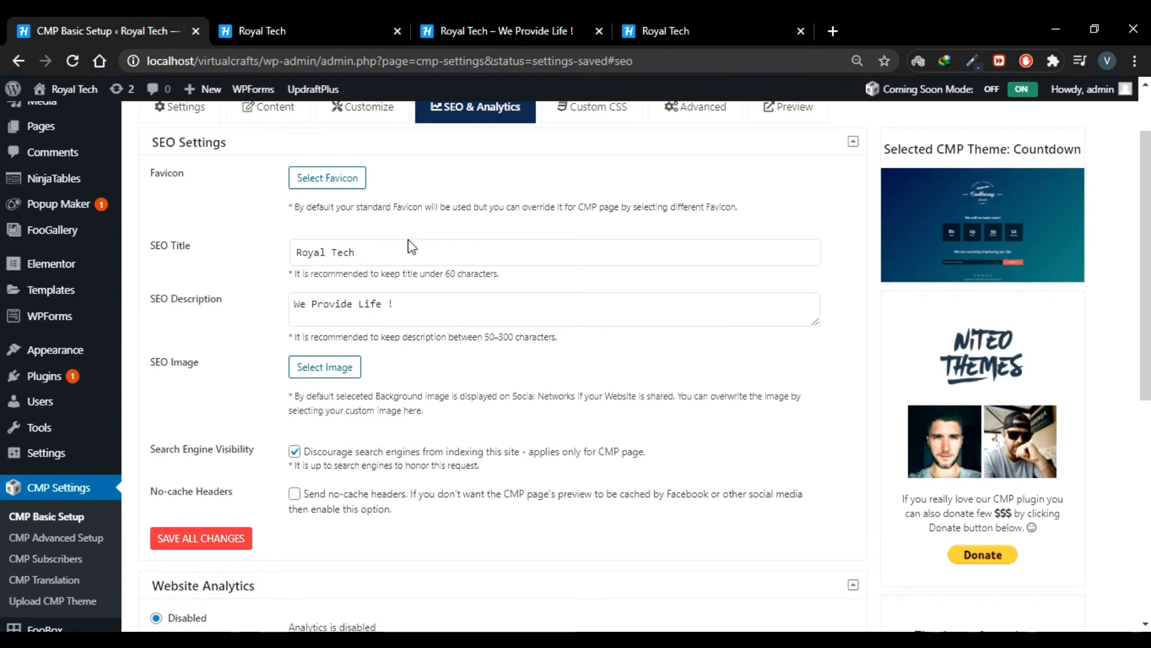
scroll(415, 315, "up", 1)
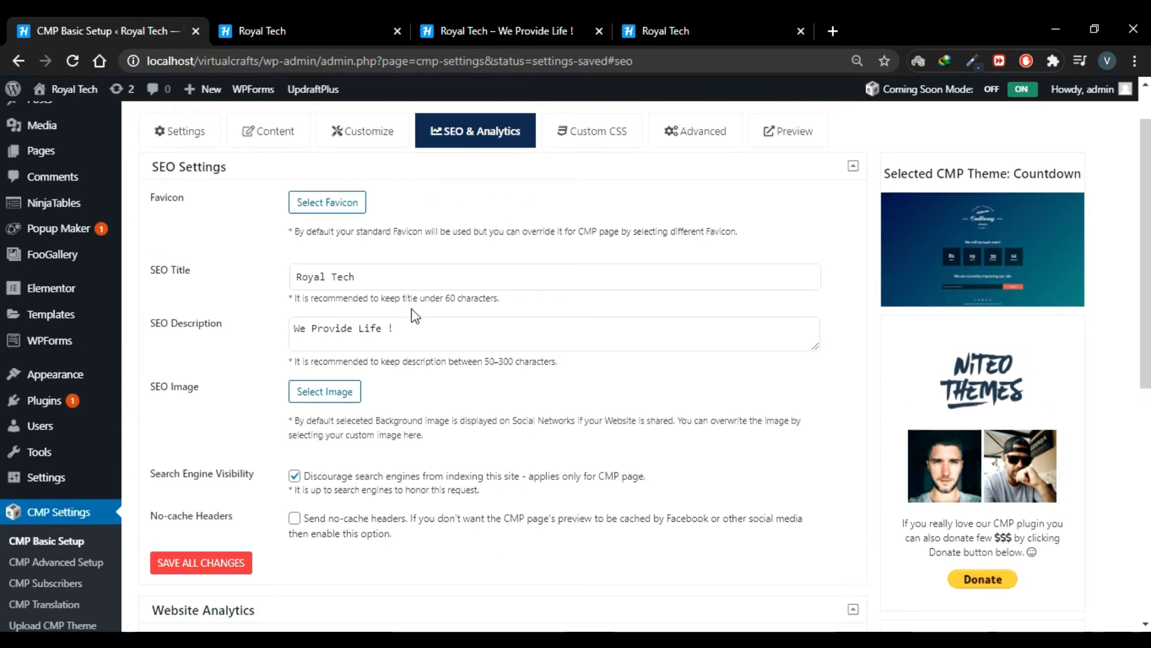
scroll(509, 366, "down", 1)
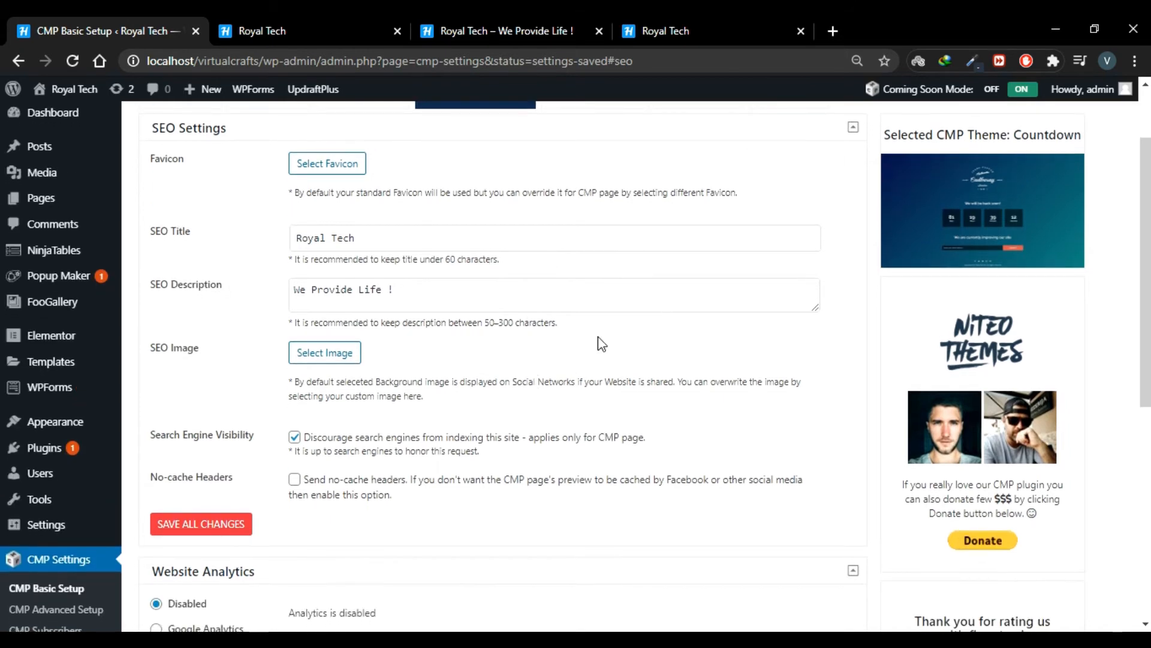
left_click(199, 529)
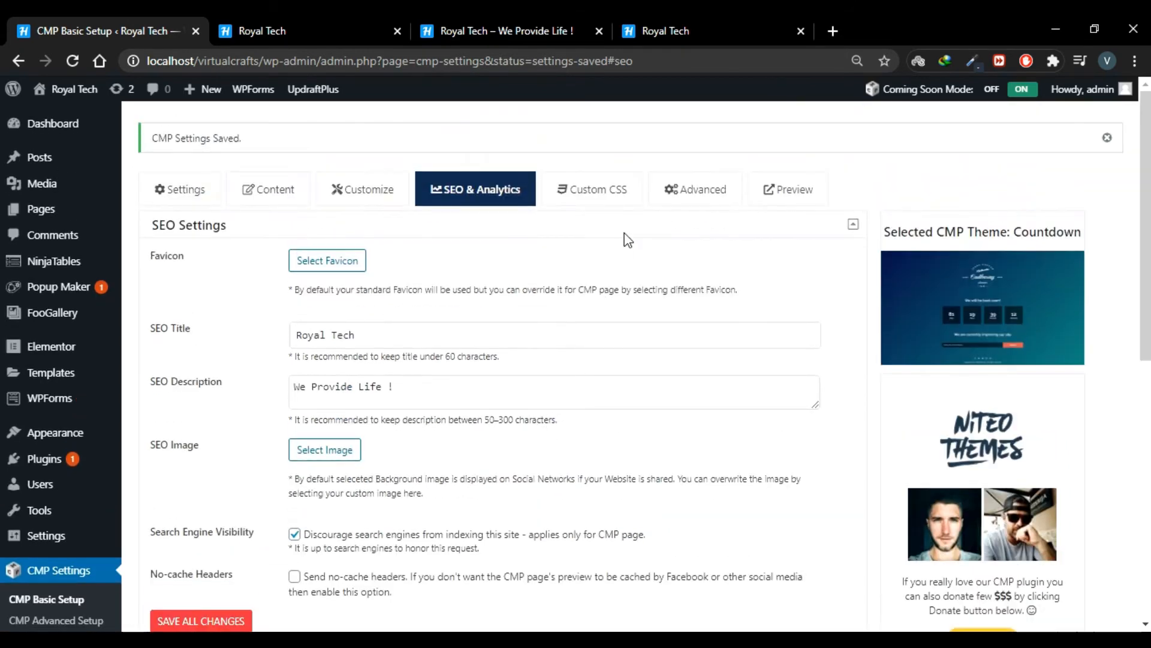
Look over the custom CSS editor and the email notification options in the advanced setup.
left_click(604, 207)
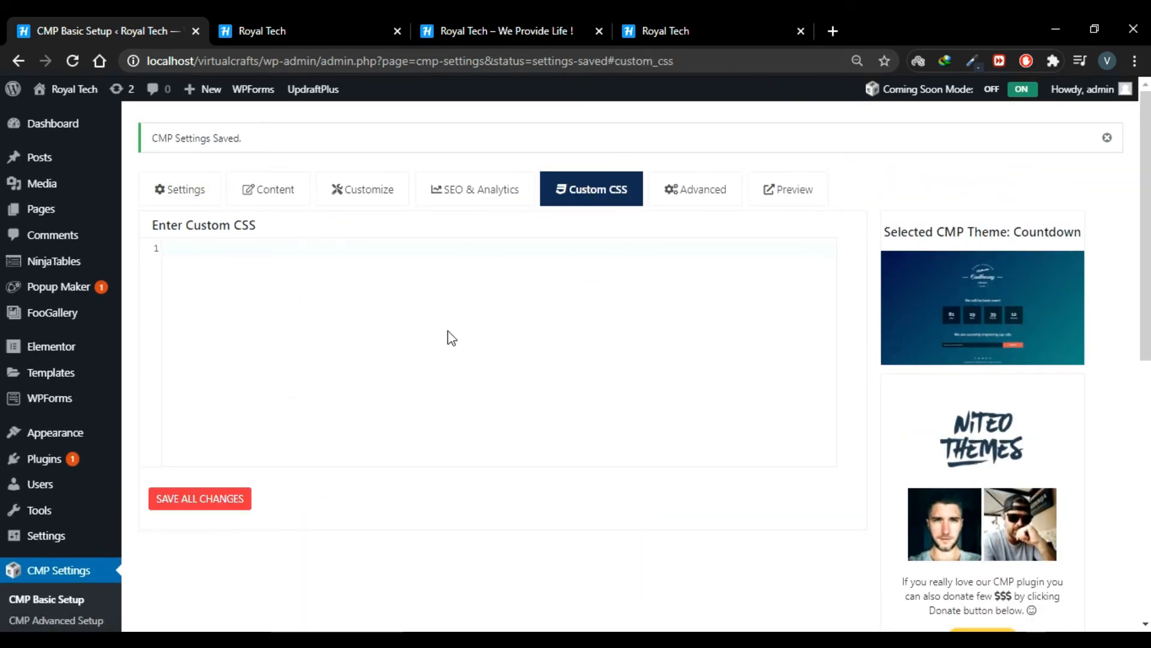
left_click(685, 205)
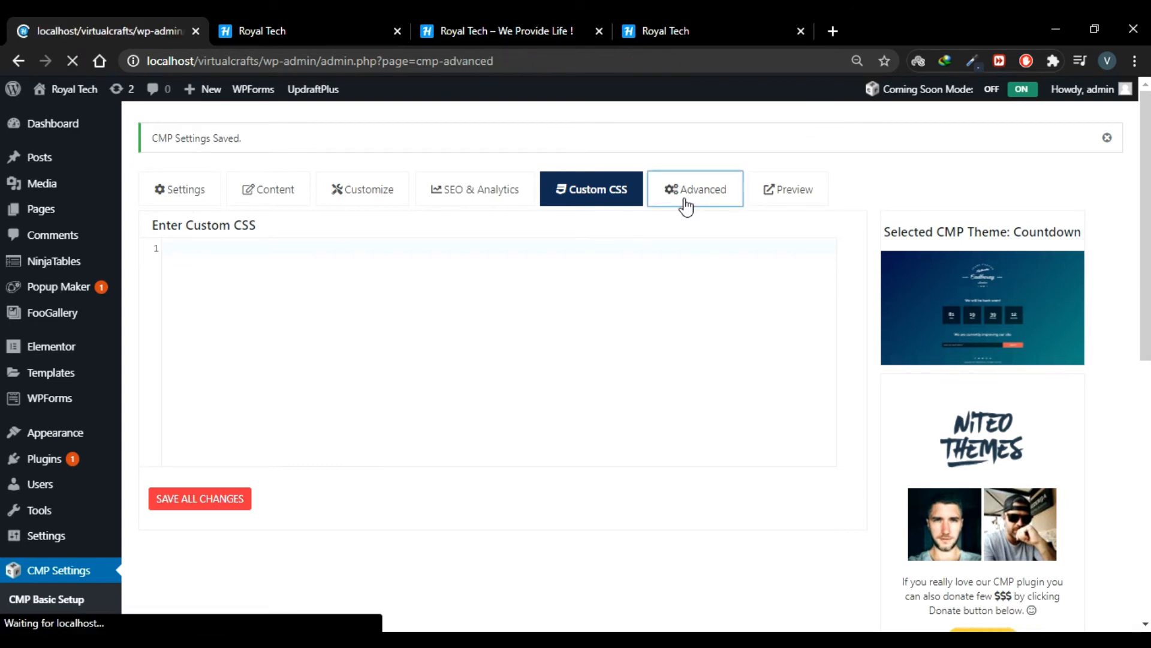
left_click(411, 145)
left_click(186, 150)
left_click(418, 157)
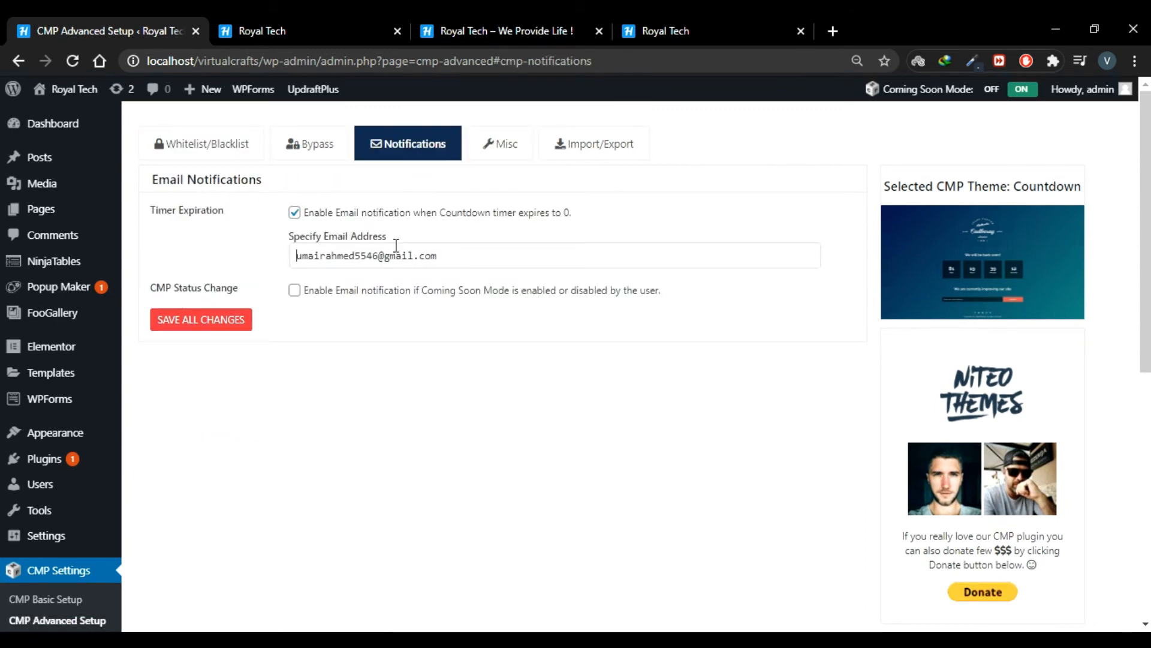
left_click_drag(461, 255, 294, 256)
left_click(448, 254)
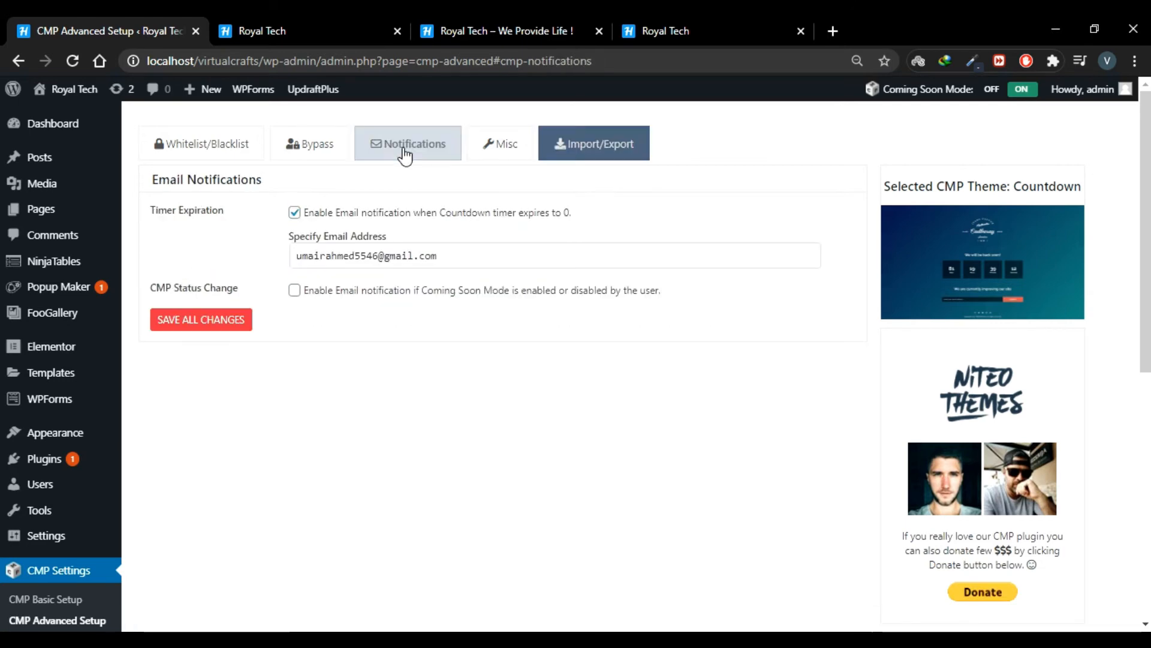
View the advanced setup's options for exporting and importing the CMP settings.
left_click(594, 144)
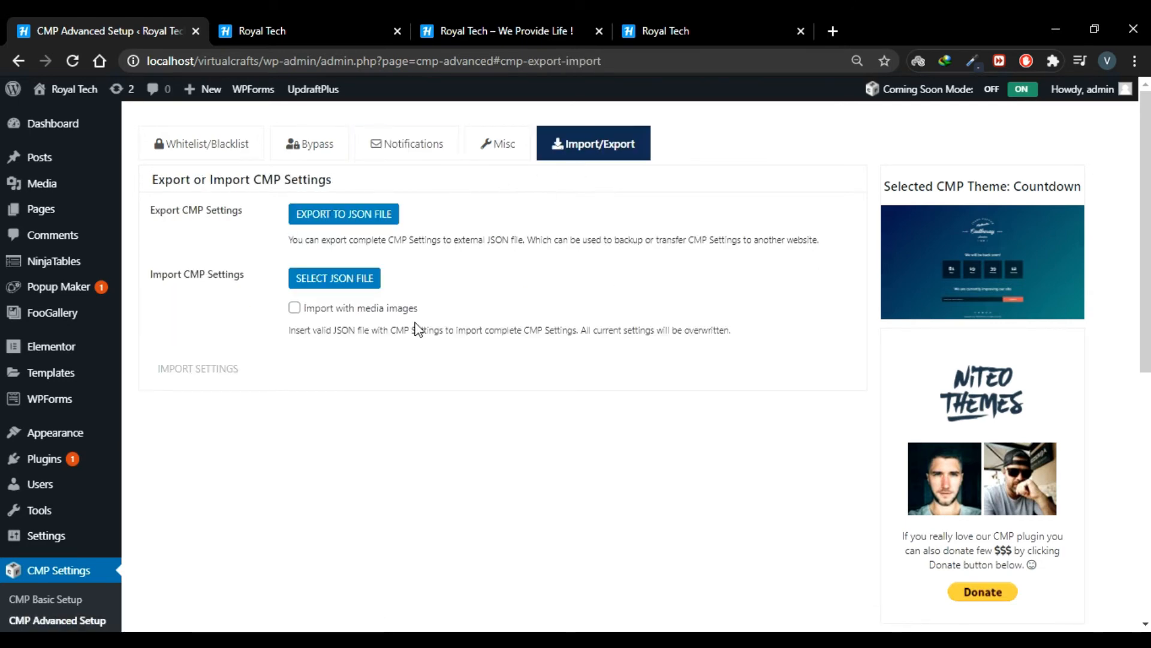
scroll(221, 466, "down", 4)
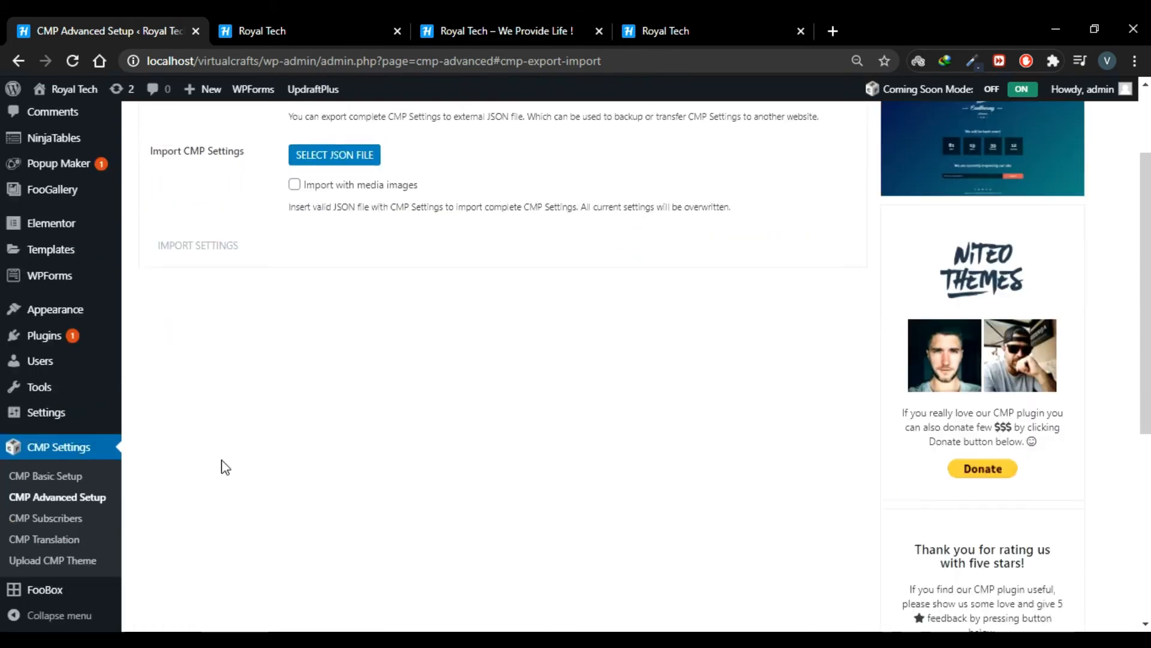
scroll(291, 323, "up", 4)
scroll(251, 360, "down", 4)
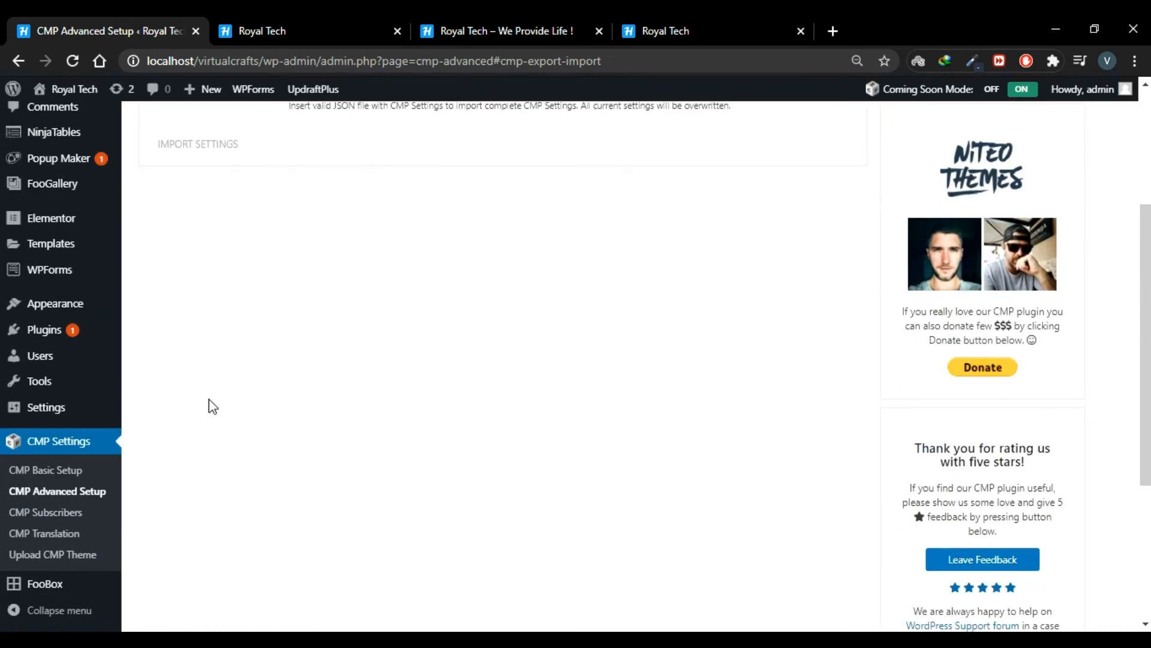
View the CMP subscribers list and the email sign-up form in the Countdown theme preview.
left_click(57, 514)
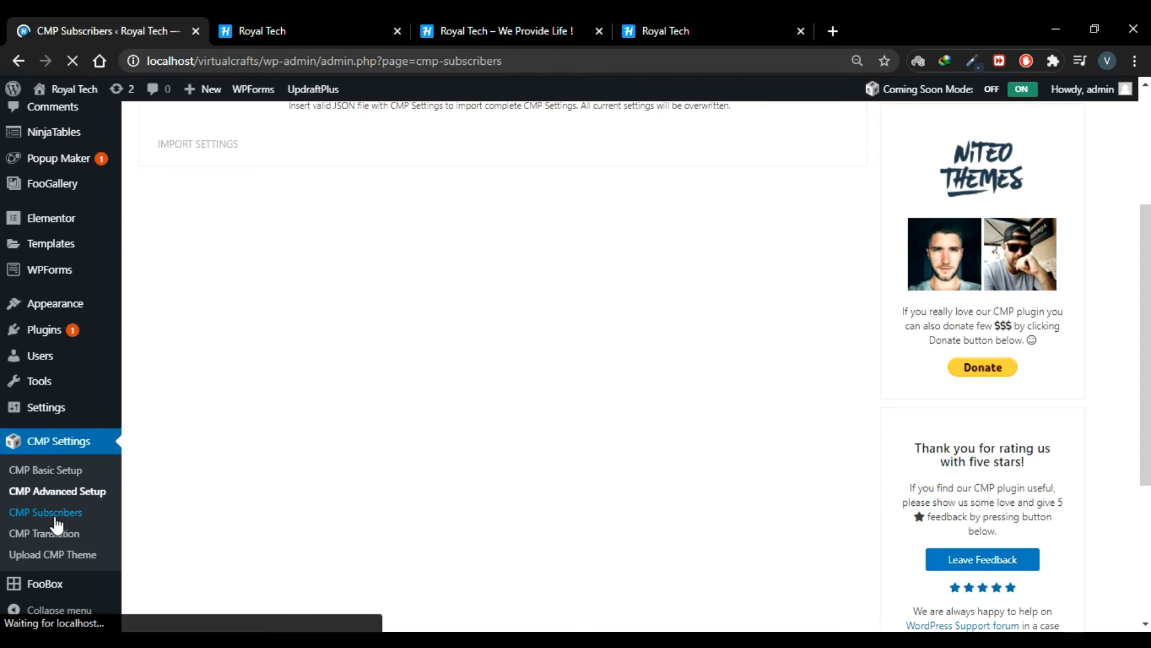
left_click(297, 16)
scroll(498, 324, "down", 2)
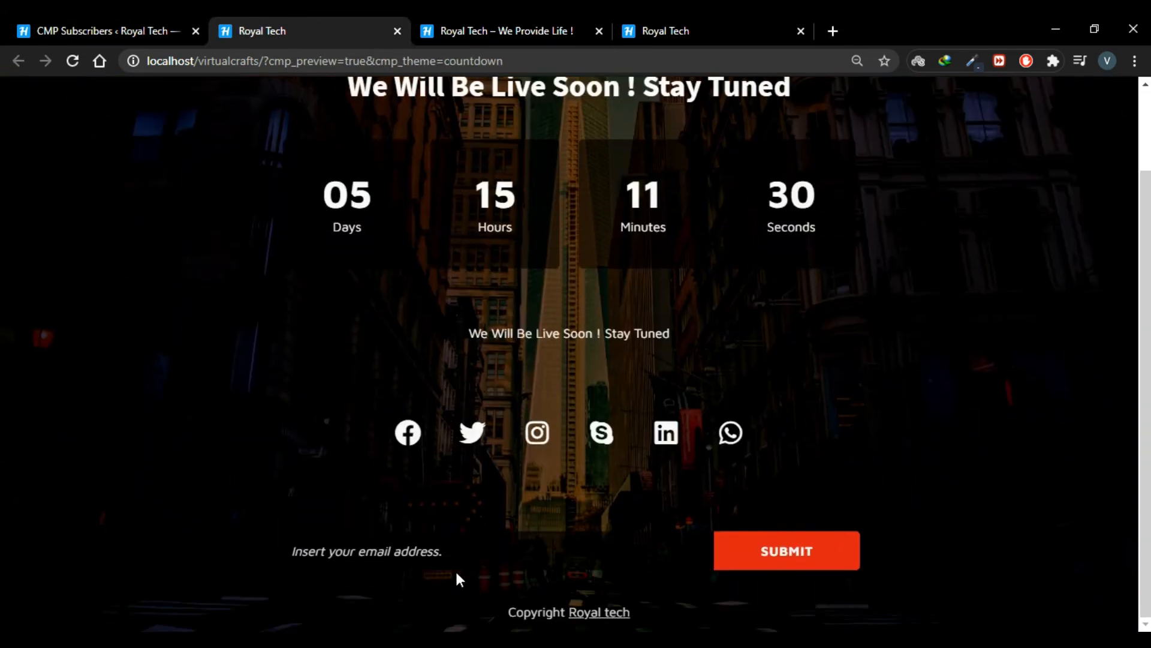
left_click(133, 29)
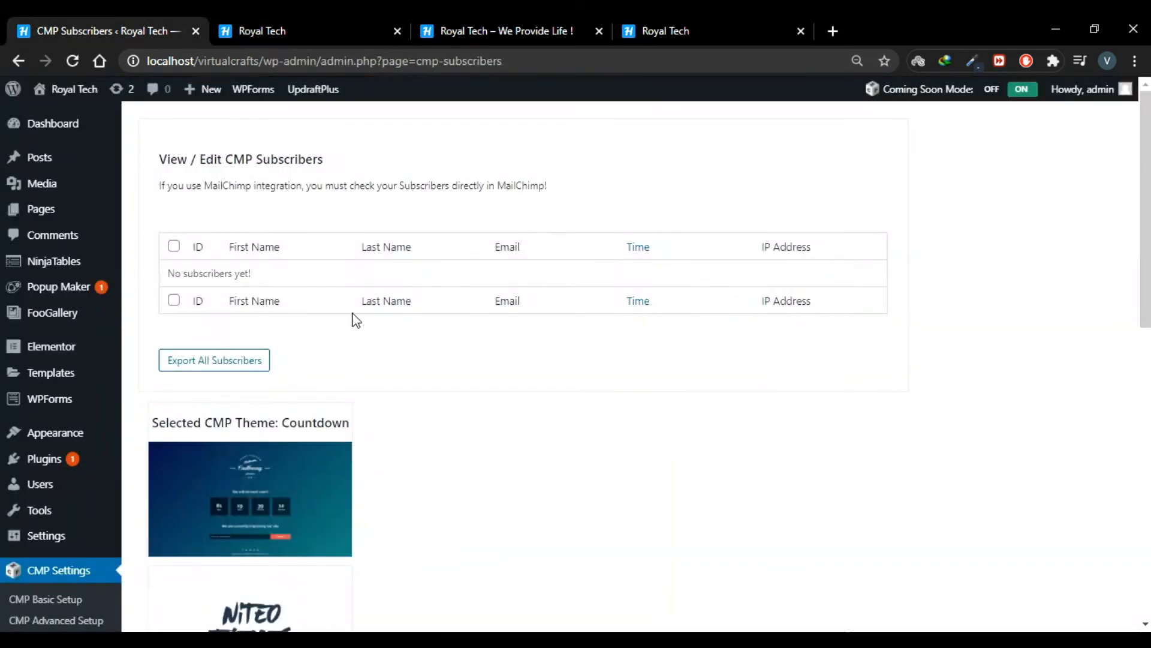
scroll(18, 576, "down", 4)
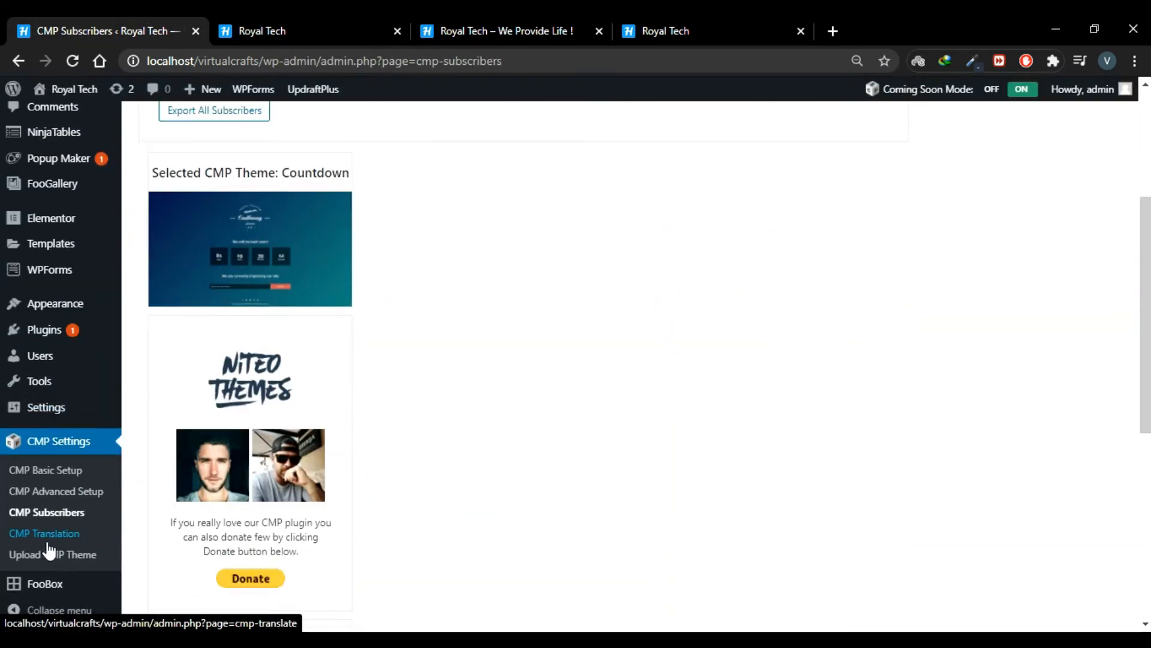
Look through the CMP translation strings and bring up the Countdown theme preview to compare its texts.
left_click(56, 534)
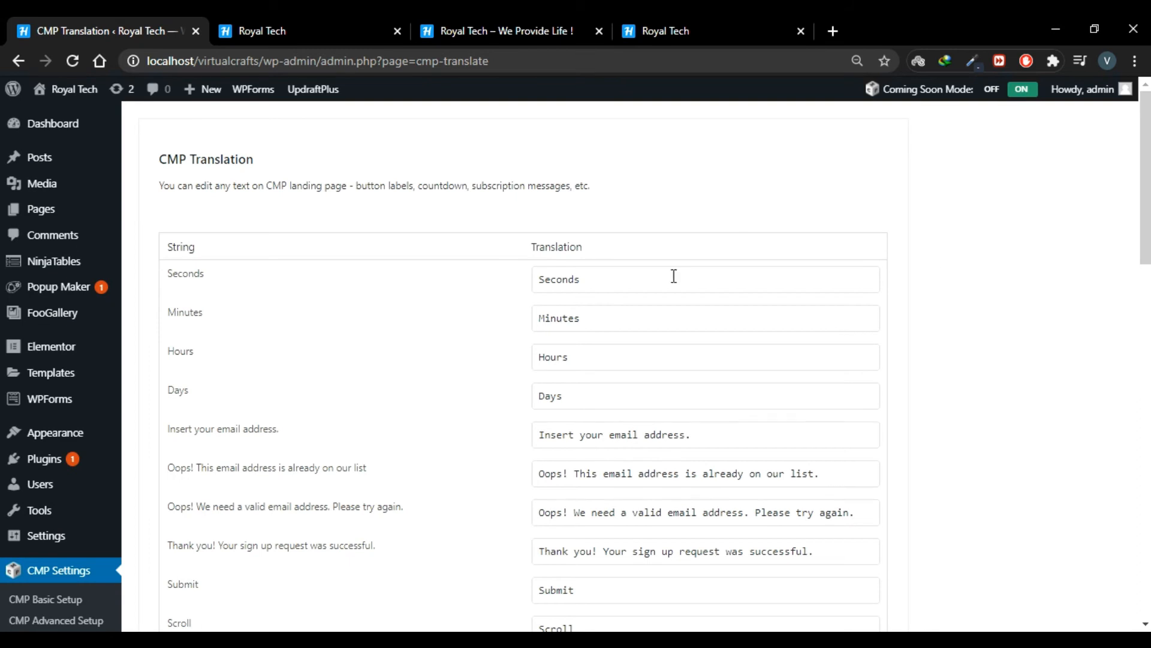
scroll(906, 320, "down", 2)
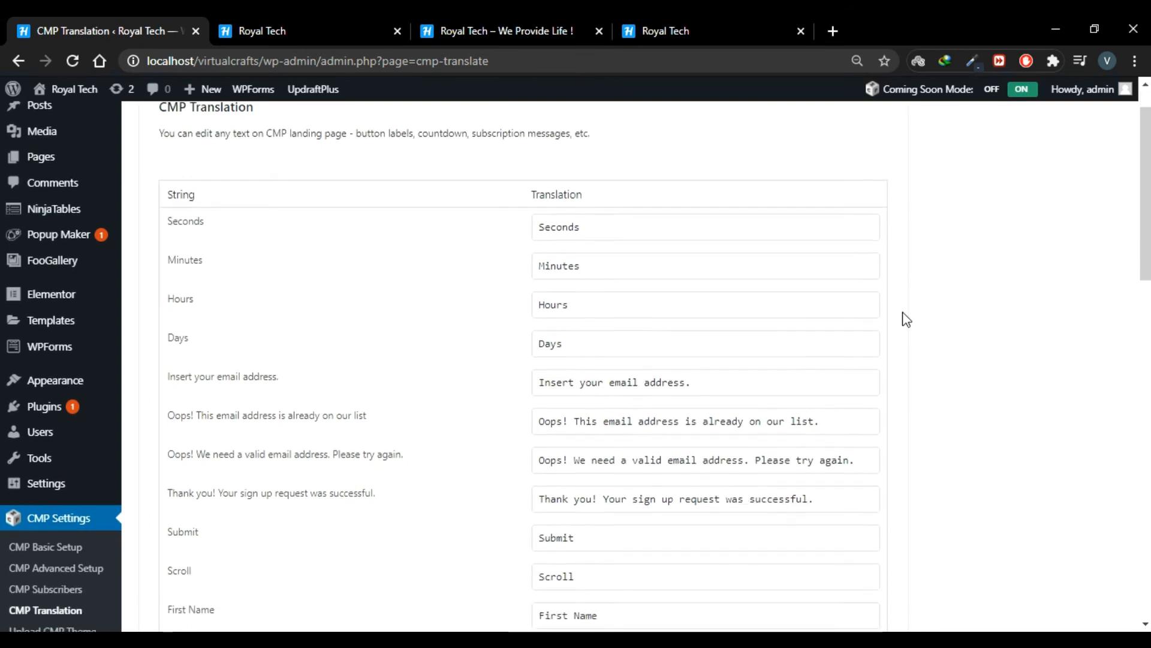
scroll(695, 300, "down", 1)
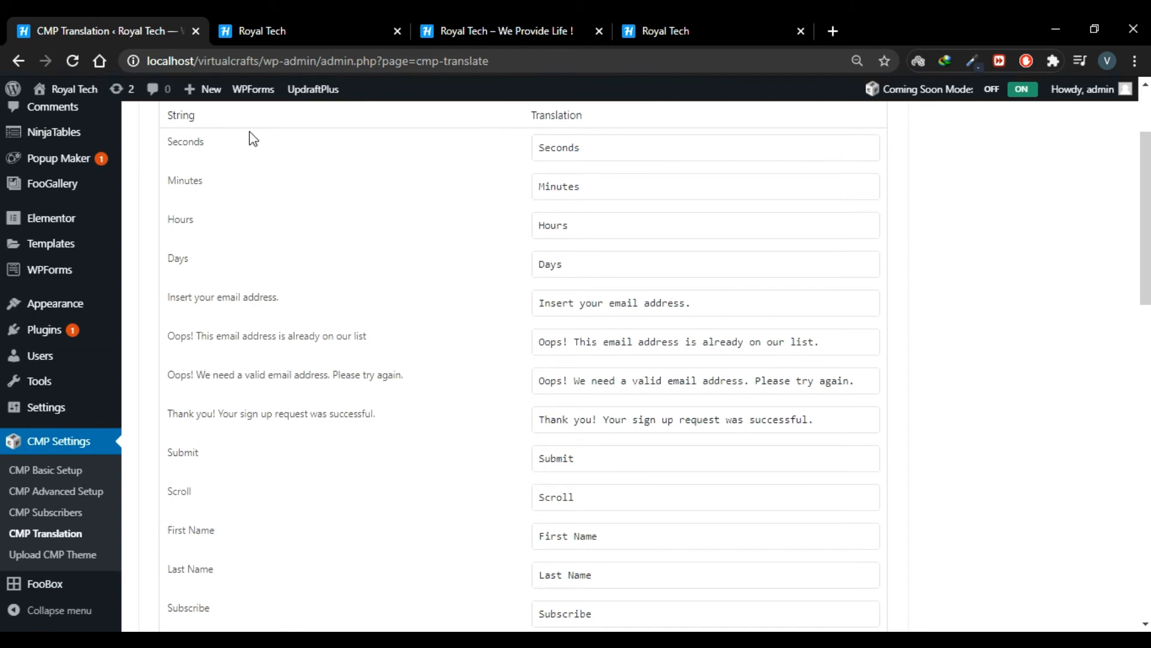
left_click(291, 42)
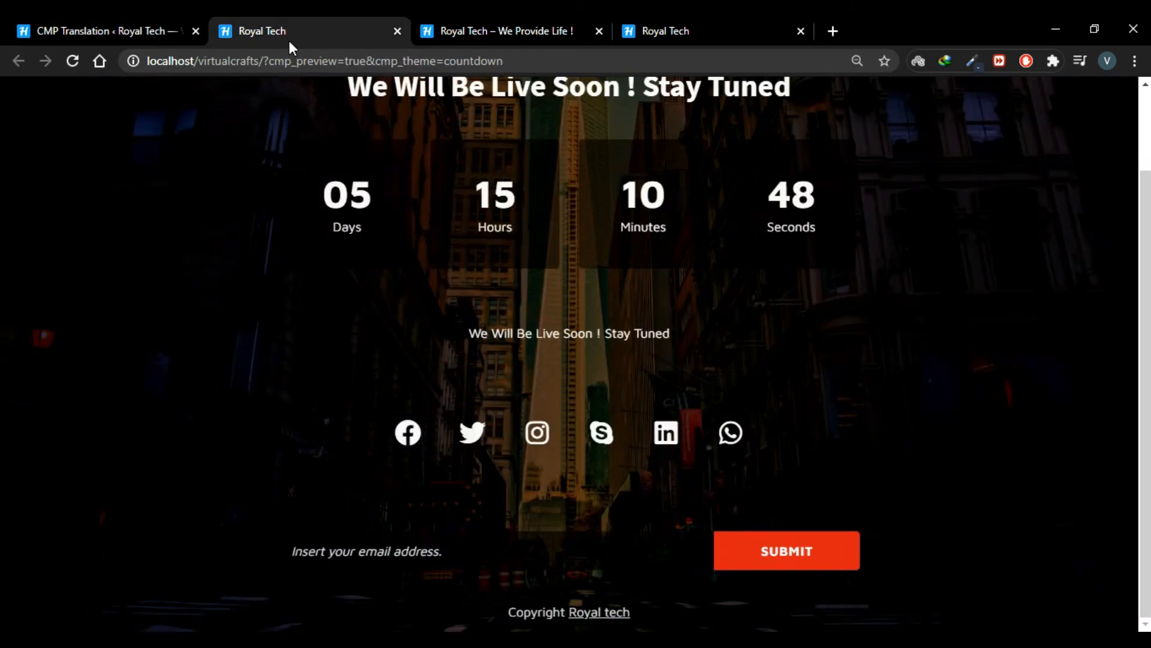
Change the translation of "Insert your email address." to "Enter your email address." and save all changes.
left_click(458, 546)
left_click(99, 24)
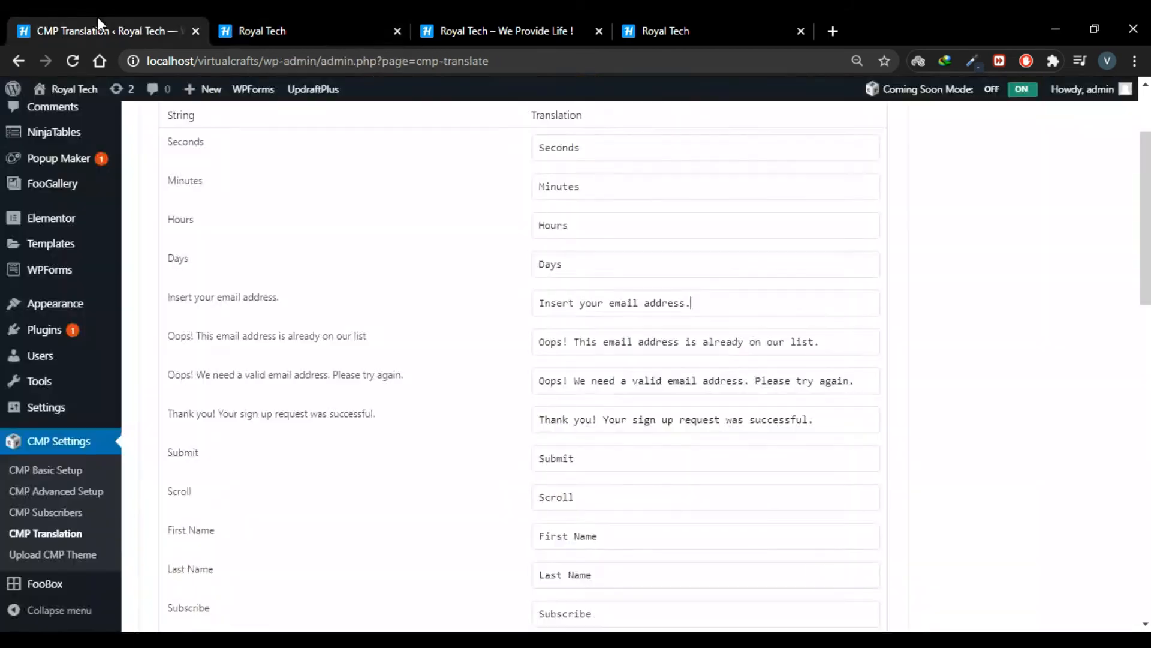
double_click(563, 305)
type("Enter")
scroll(823, 337, "up", 1)
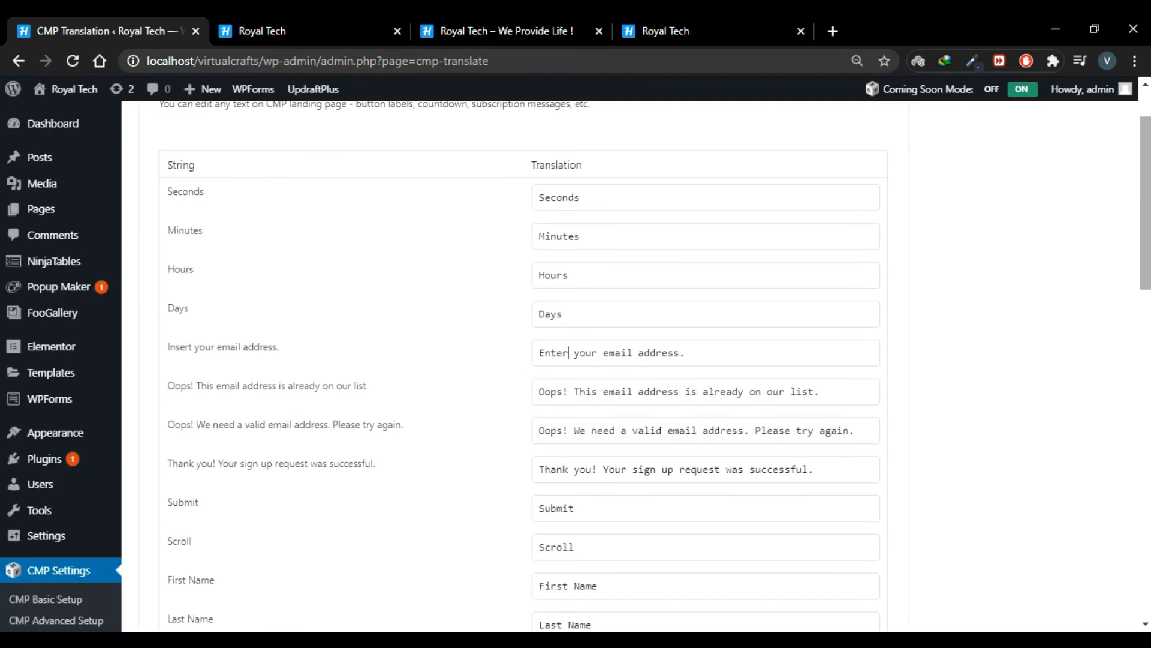
scroll(376, 354, "down", 7)
left_click(238, 326)
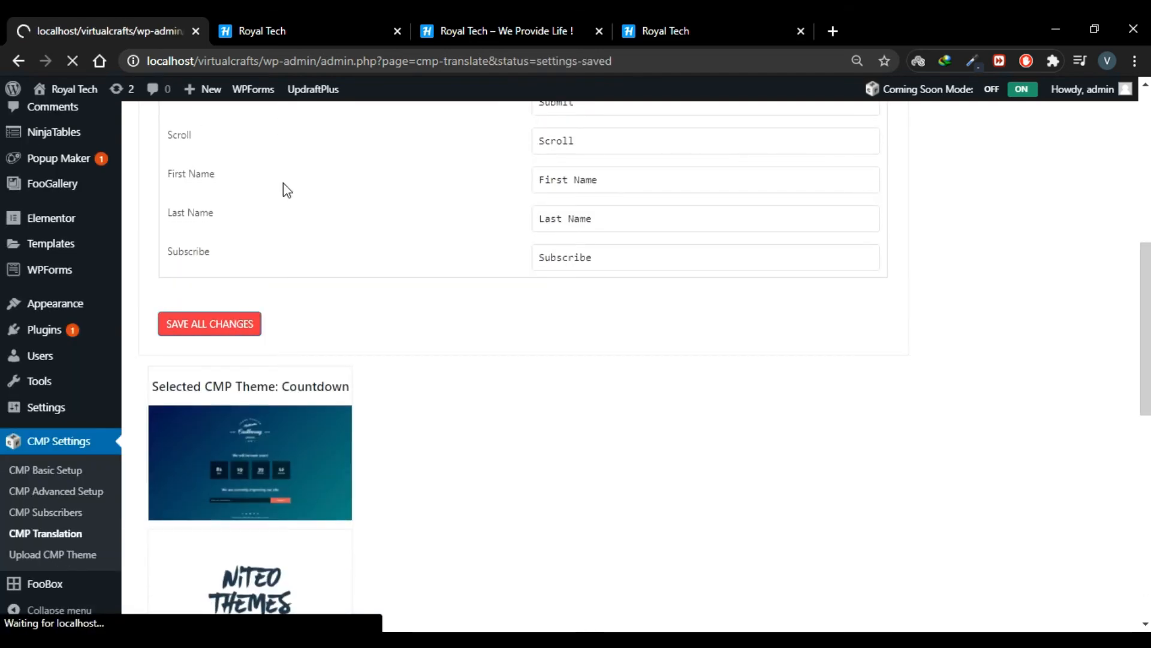
Reload the Countdown theme preview to check the email placeholder, and compare the preview's texts with the other CMP translation strings.
left_click(267, 33)
left_click(72, 60)
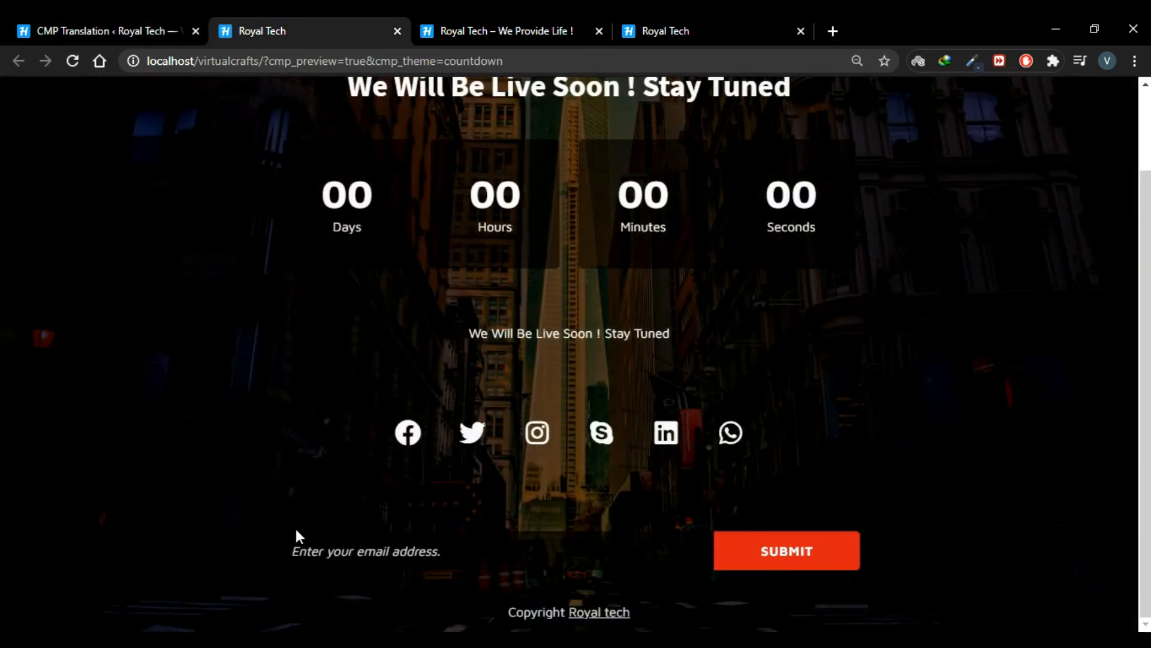
left_click(92, 18)
scroll(625, 329, "down", 1)
left_click(333, 18)
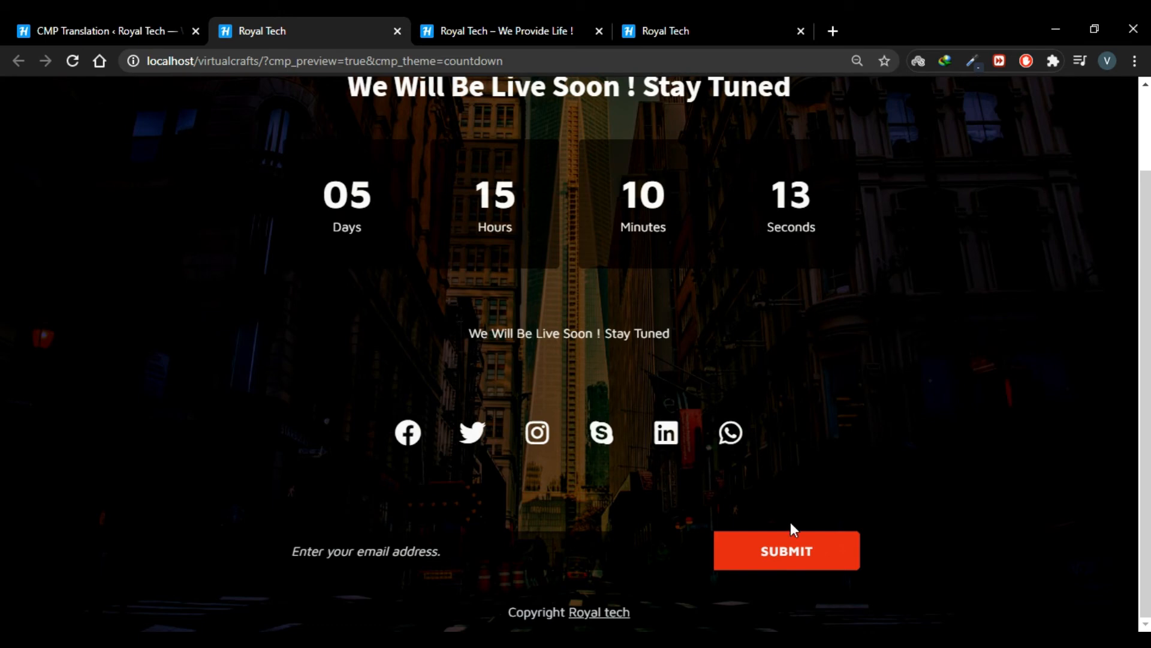
left_click(34, 18)
scroll(491, 335, "down", 2)
scroll(599, 324, "down", 2)
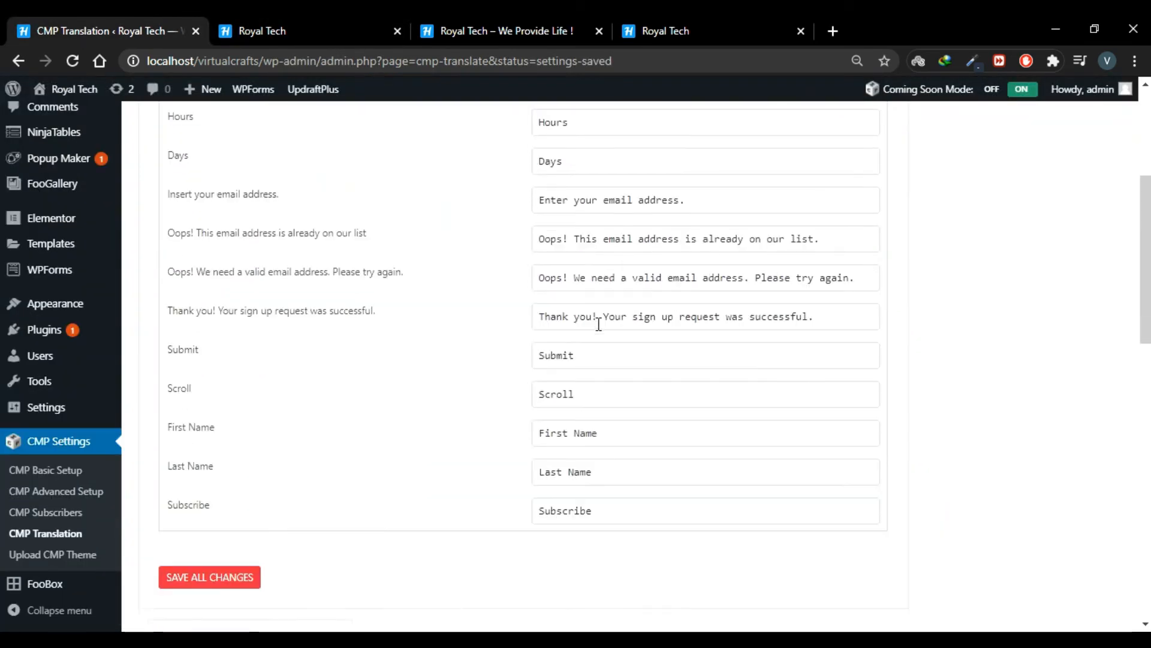
scroll(600, 360, "up", 1)
scroll(294, 454, "down", 1)
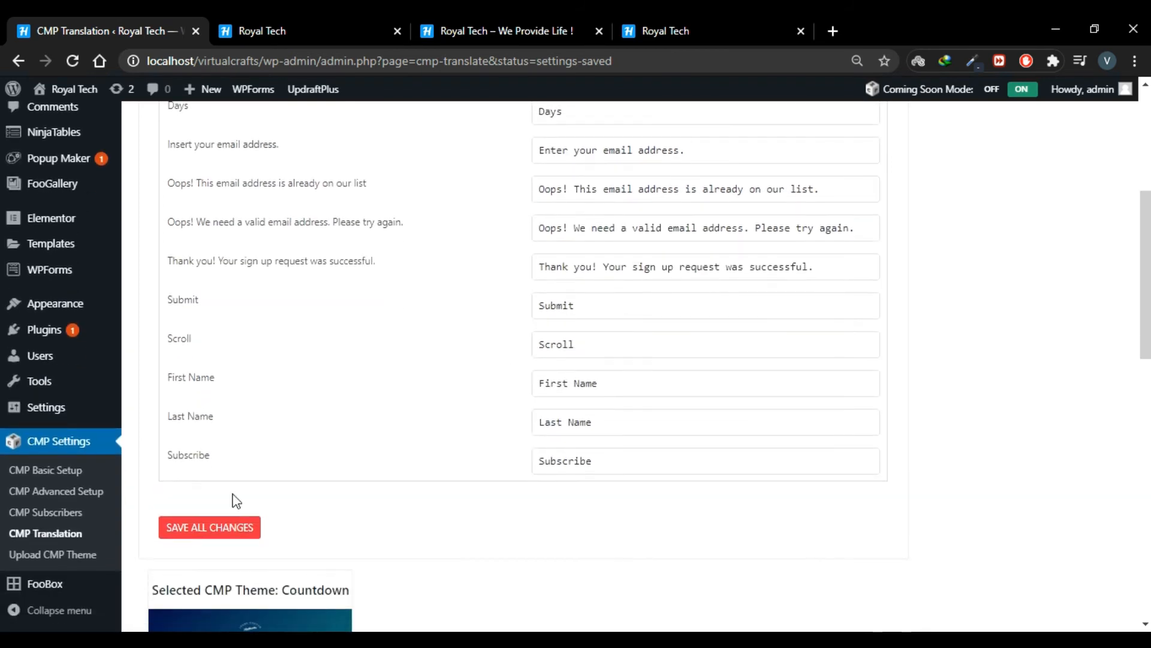
View the Upload CMP Theme page and its file chooser for a theme ZIP, without choosing a file.
left_click(53, 557)
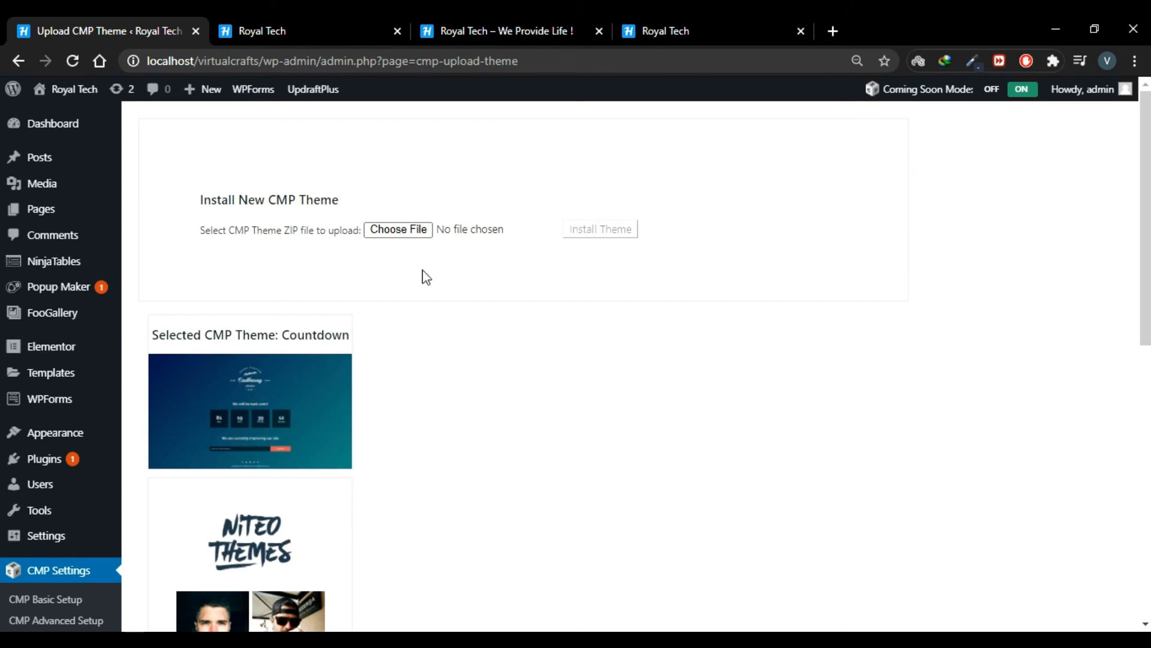
left_click(412, 231)
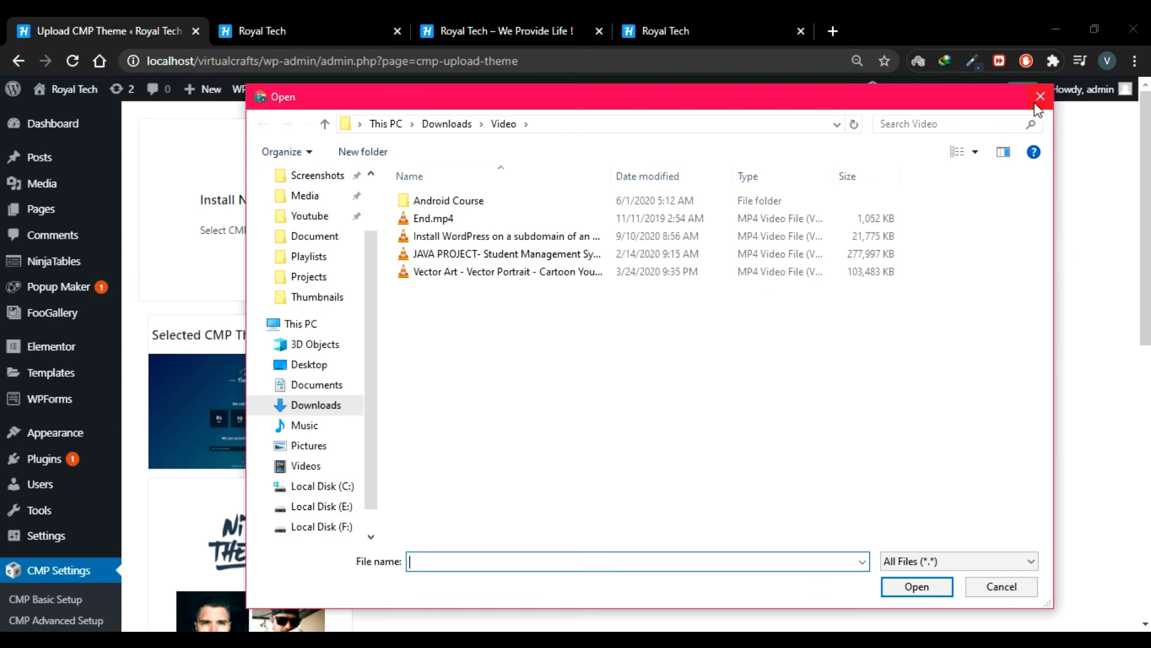
left_click(1040, 97)
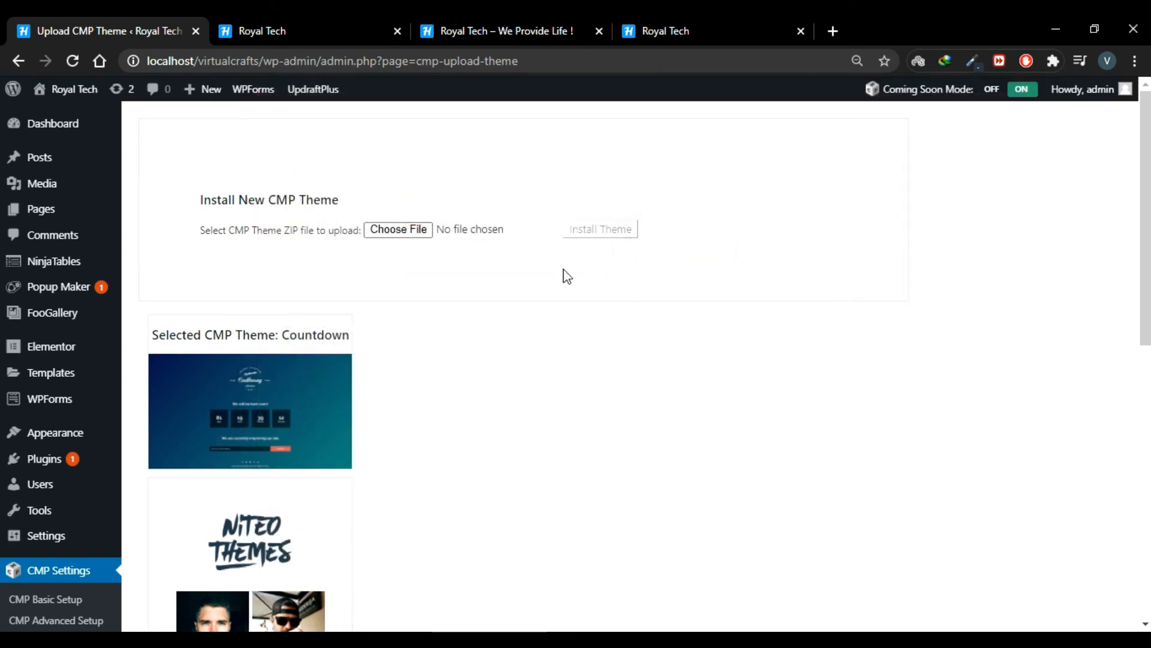
Open the CMP basic setup, try Maintenance Mode and switch the CMP mode to Redirect Mode.
scroll(546, 319, "down", 2)
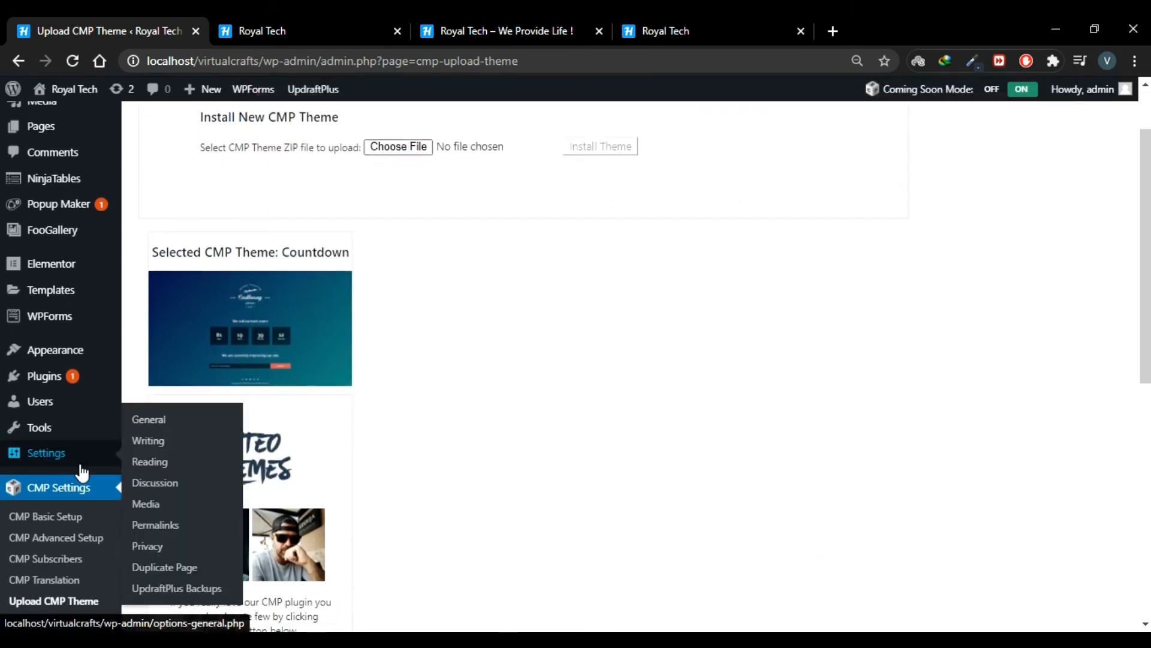
left_click(50, 521)
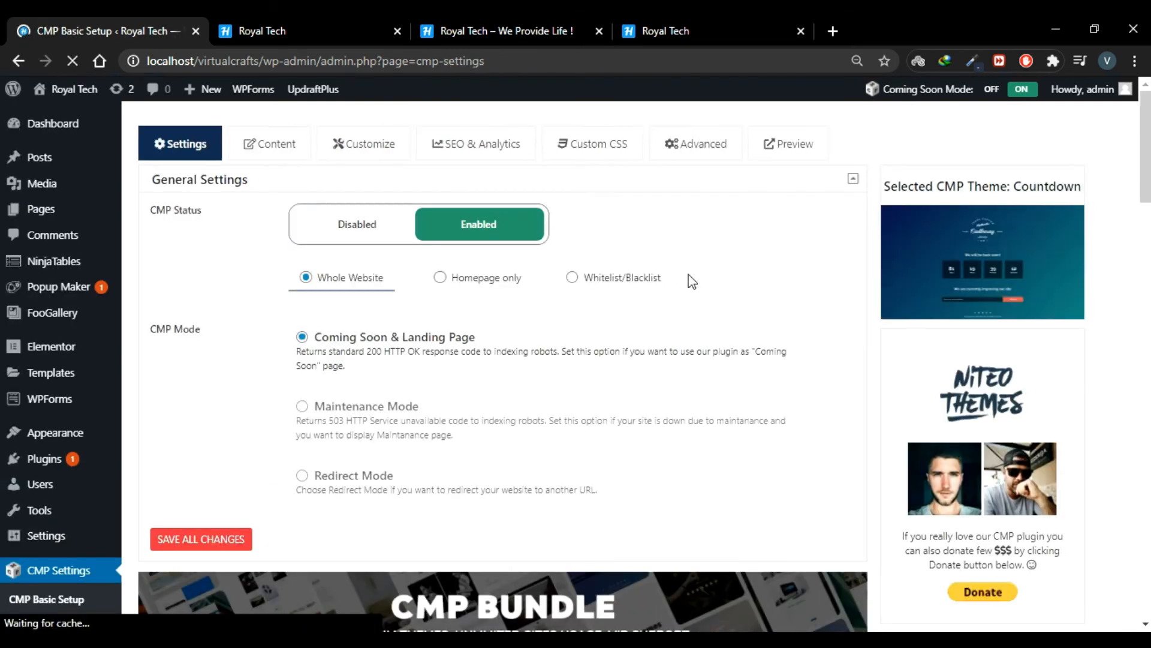
scroll(852, 232, "down", 2)
left_click(357, 319)
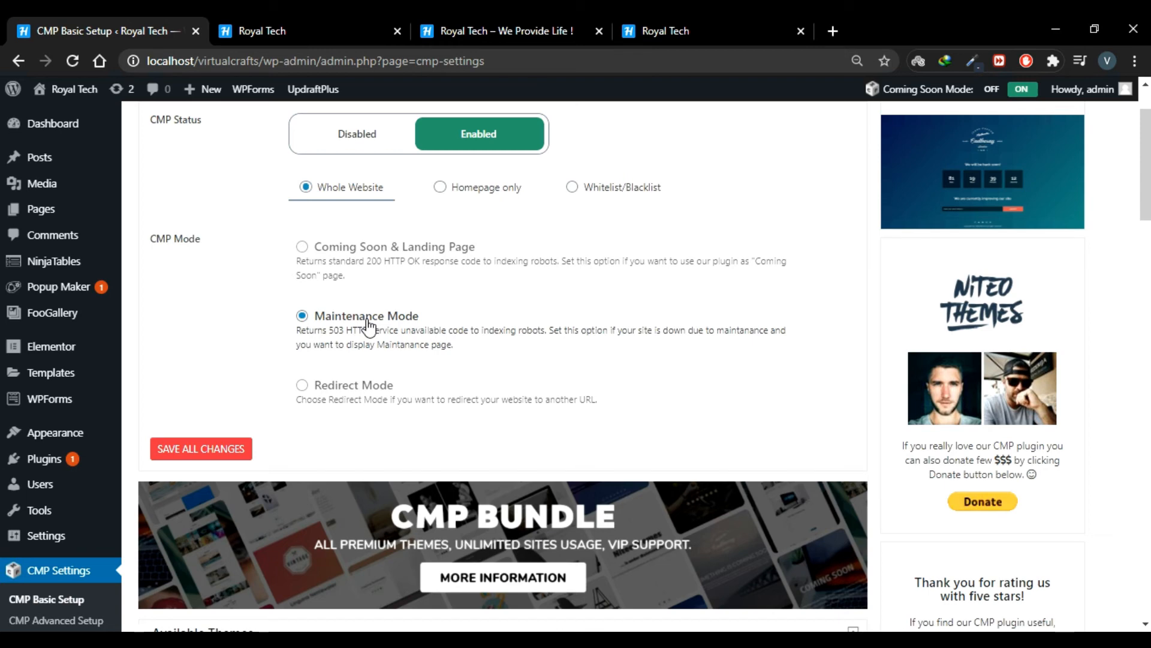
scroll(368, 325, "down", 1)
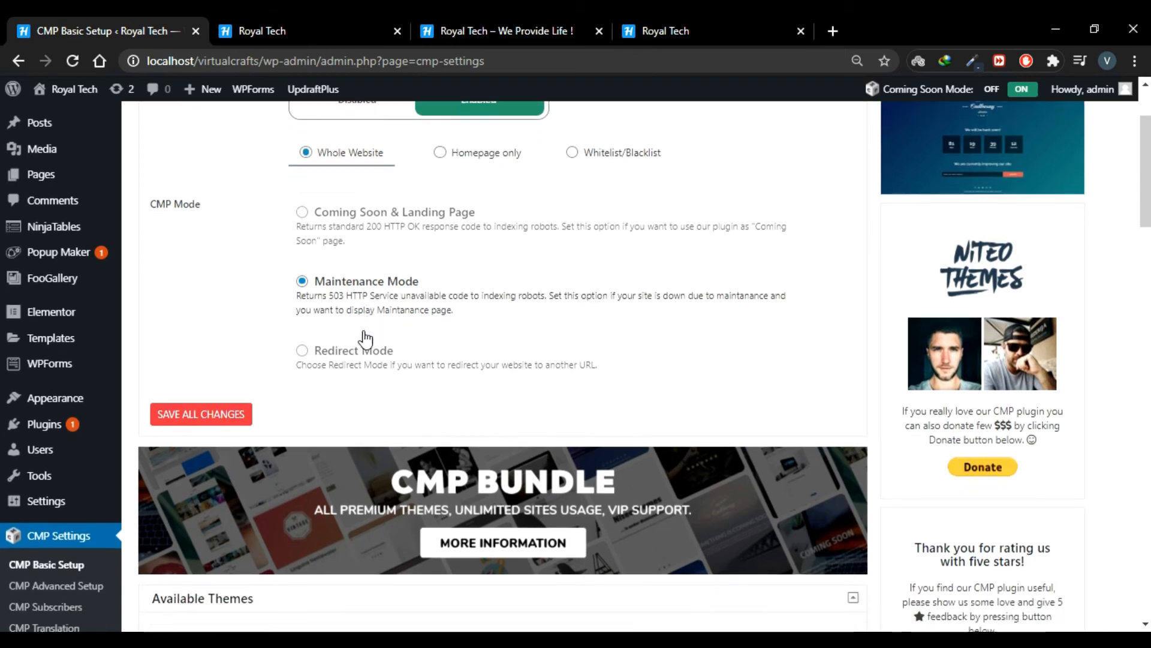
left_click(302, 350)
scroll(447, 354, "down", 1)
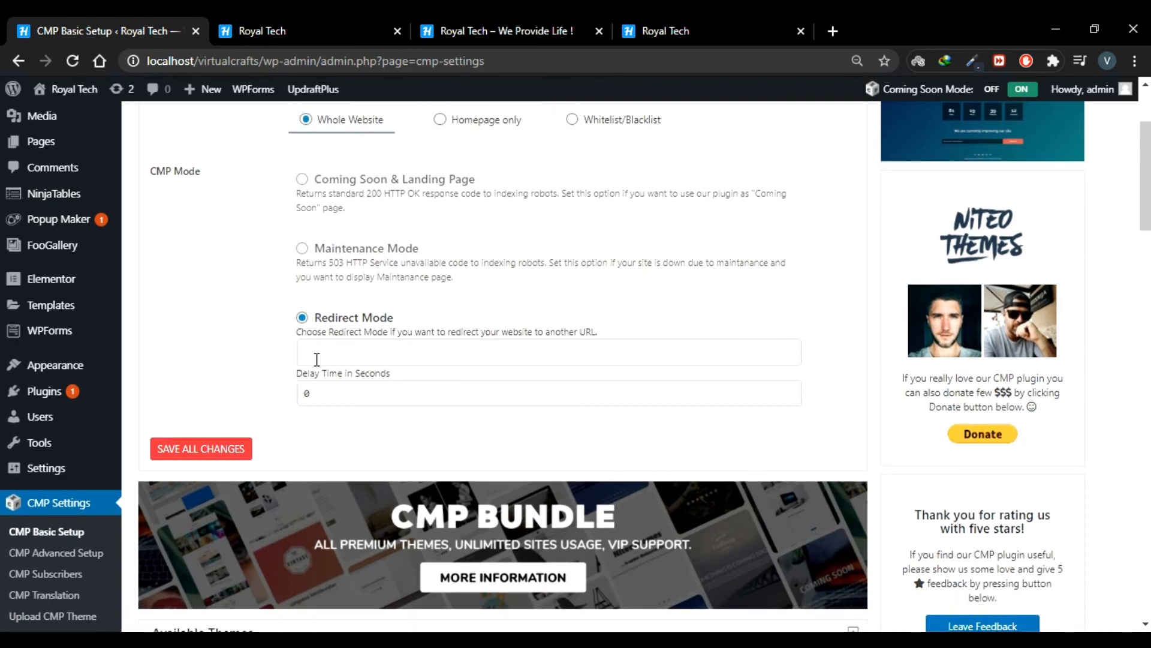
left_click_drag(264, 61, 147, 60)
key("ctrl+c")
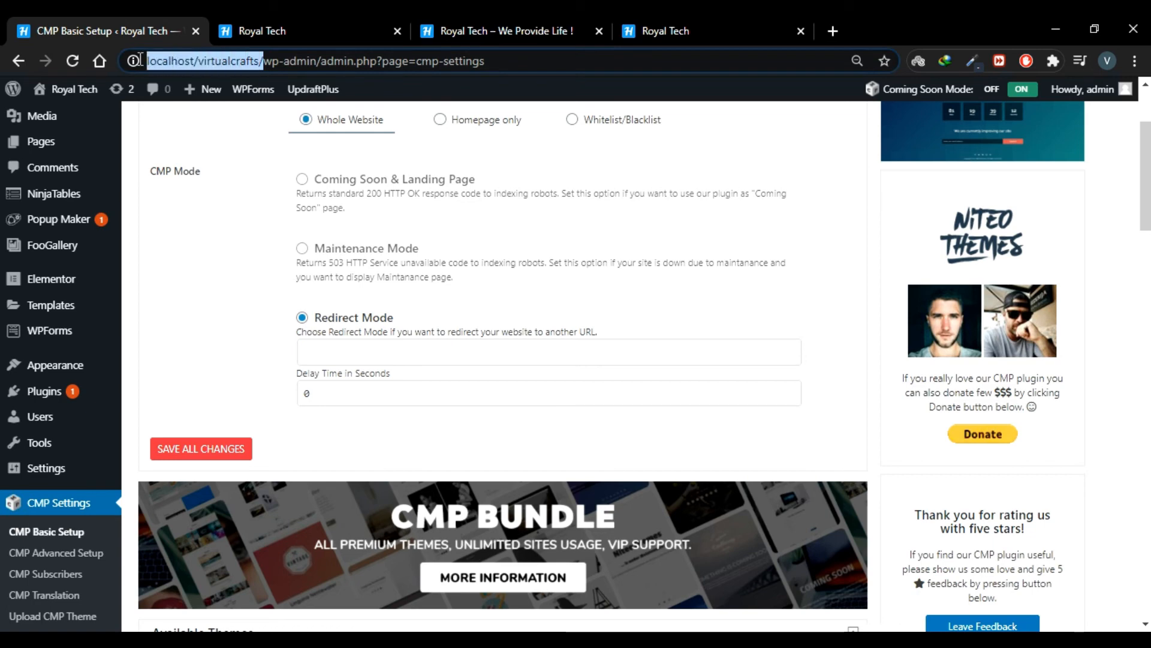
left_click(325, 345)
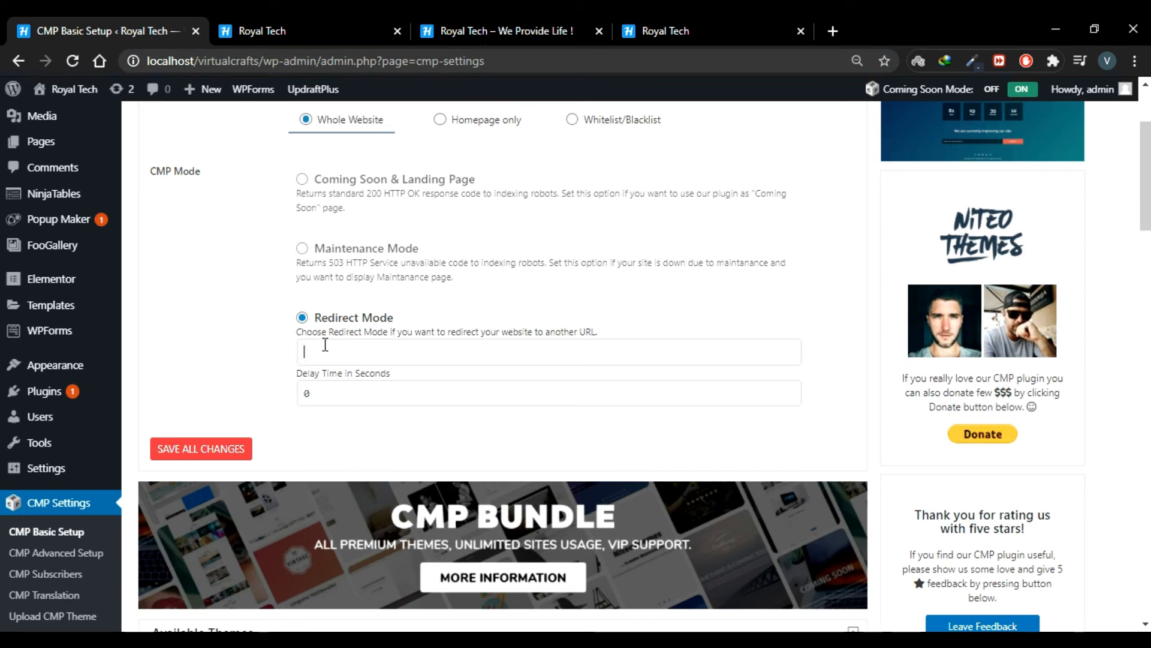
type("http://")
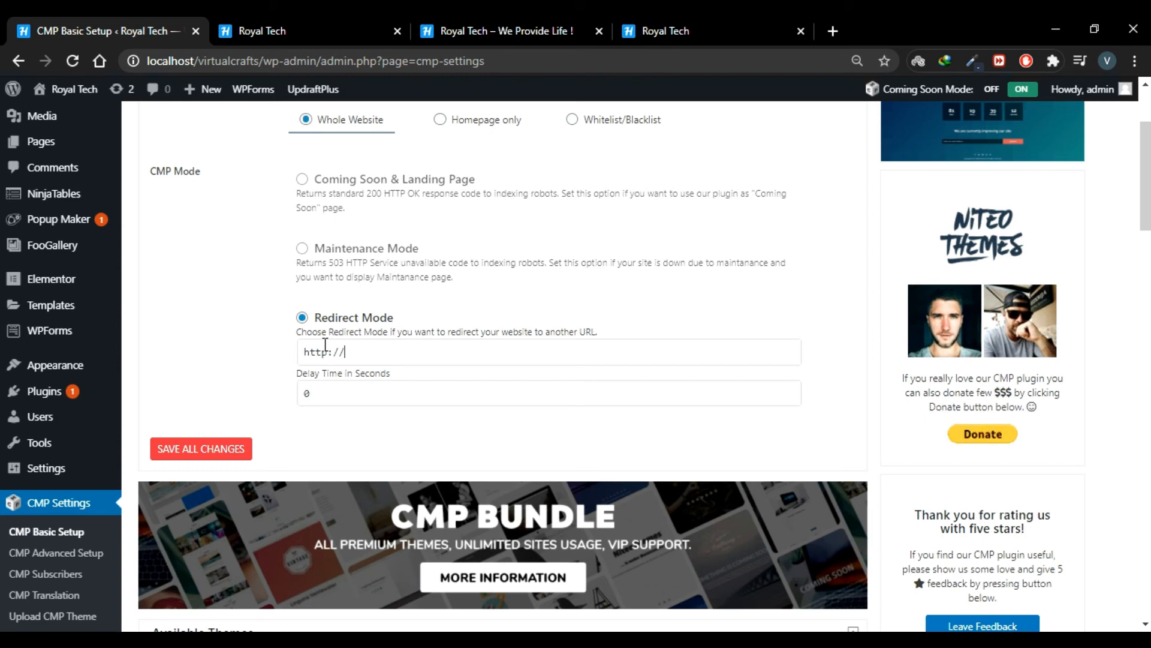
type("www.wikipedia.org/")
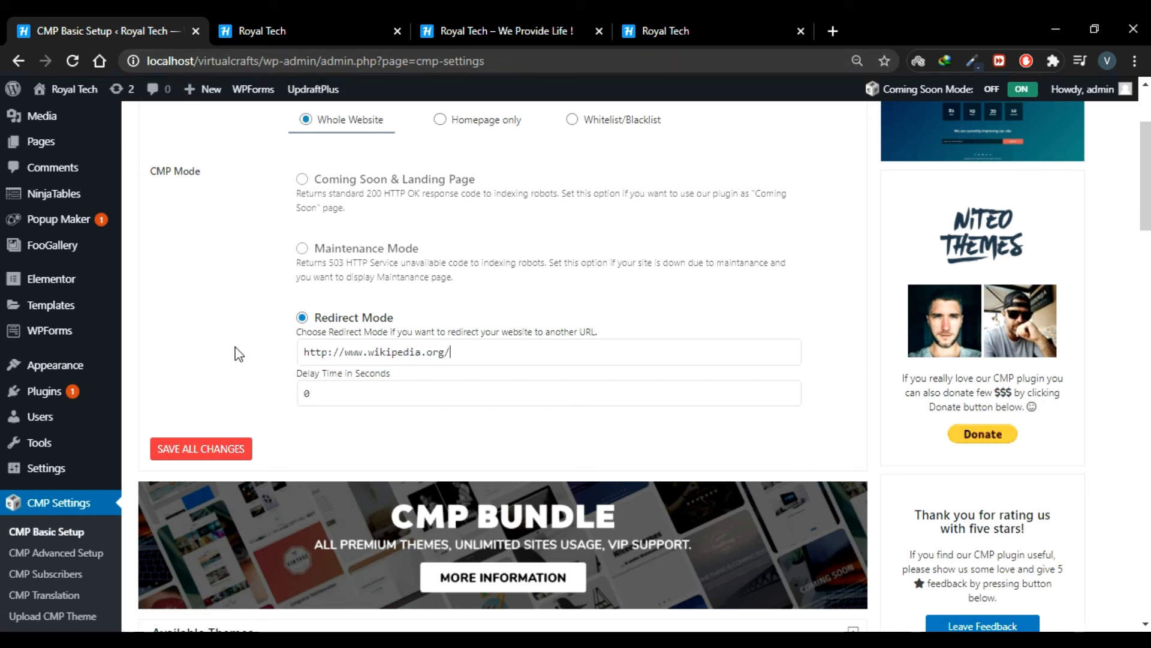
left_click(216, 450)
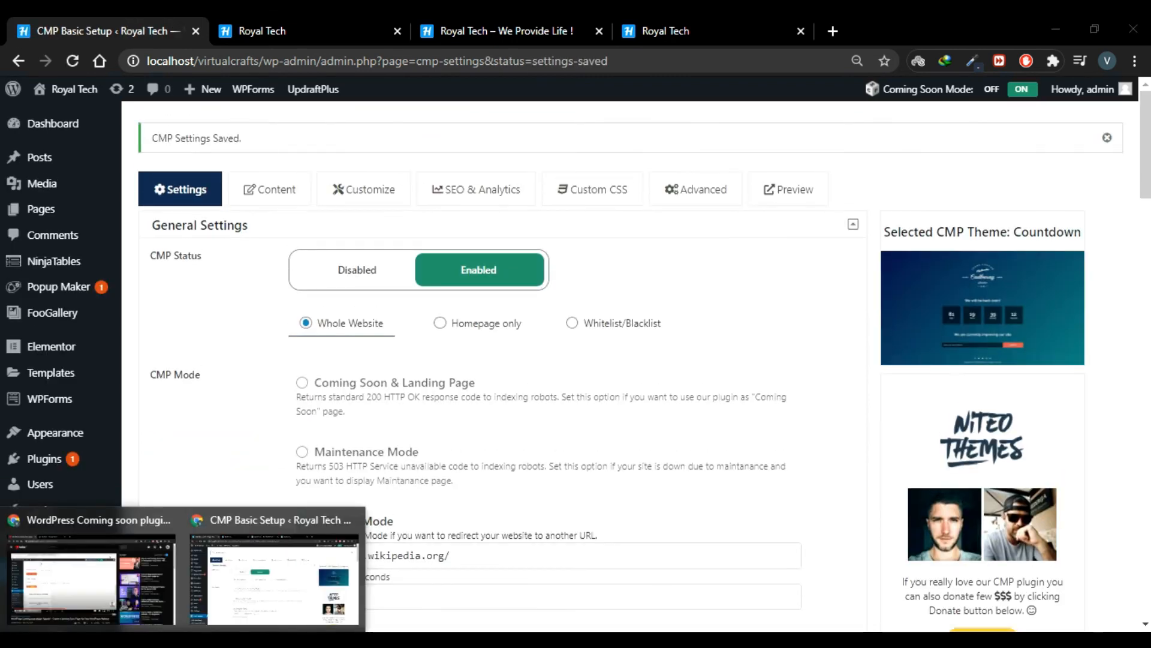
Load the copied site address in a new incognito window to test the redirect.
right_click(144, 639)
left_click(174, 520)
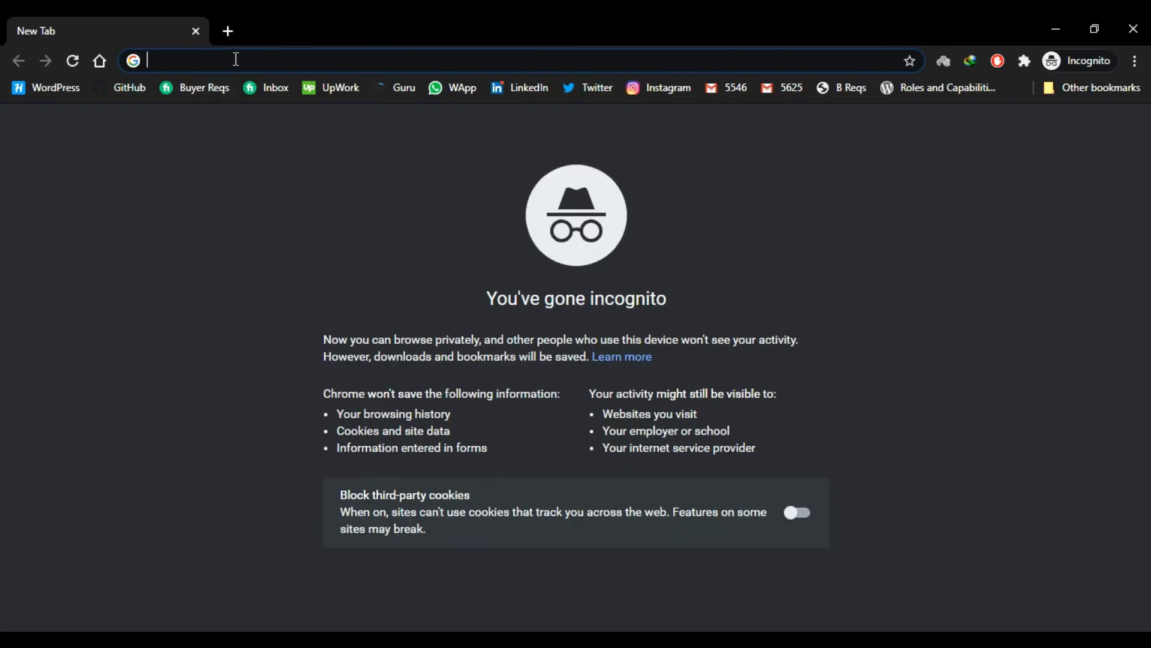
key("ctrl+v")
key("Return")
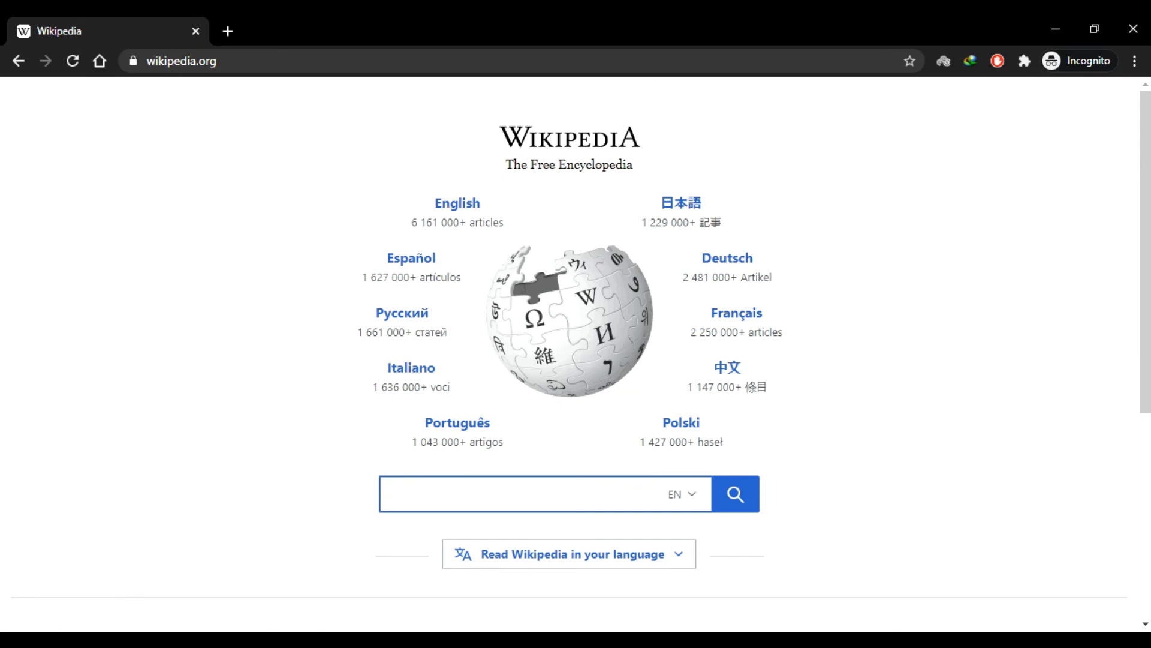
Return to the CMP basic setup, set the CMP mode to Coming Soon & Landing Page and save the changes.
mouse_move(274, 640)
left_click(290, 587)
scroll(186, 432, "down", 3)
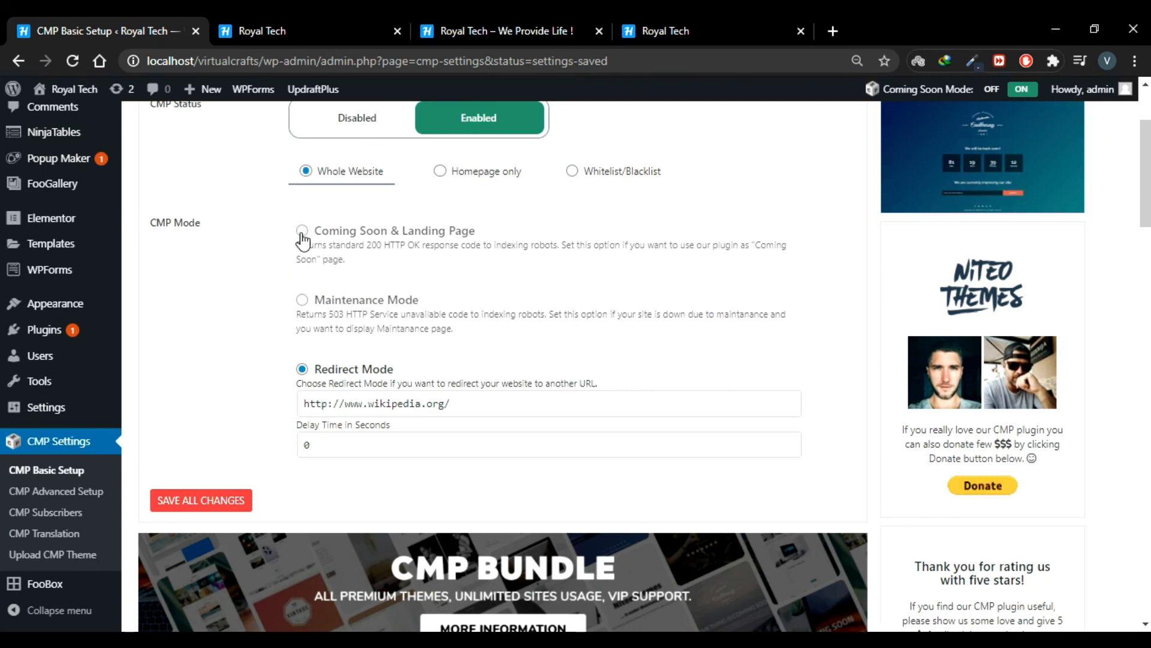
left_click(302, 234)
left_click(204, 434)
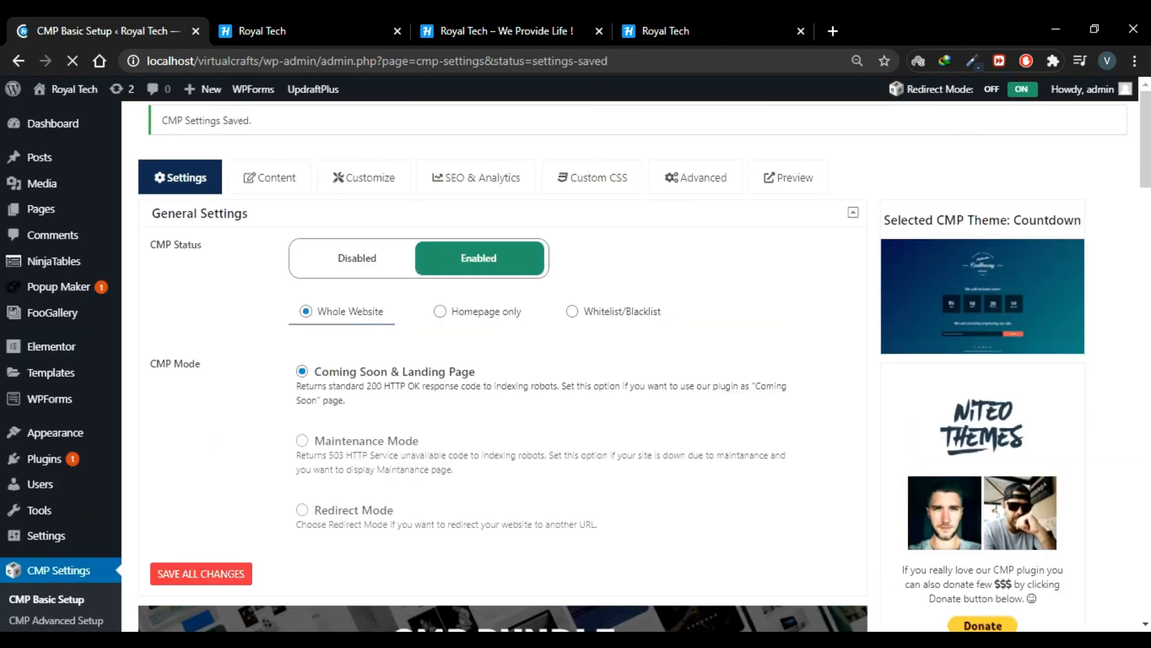
Load localhost/virtualcrafts/ in the incognito window to check the coming soon page, and return to the CMP basic setup.
left_click(449, 578)
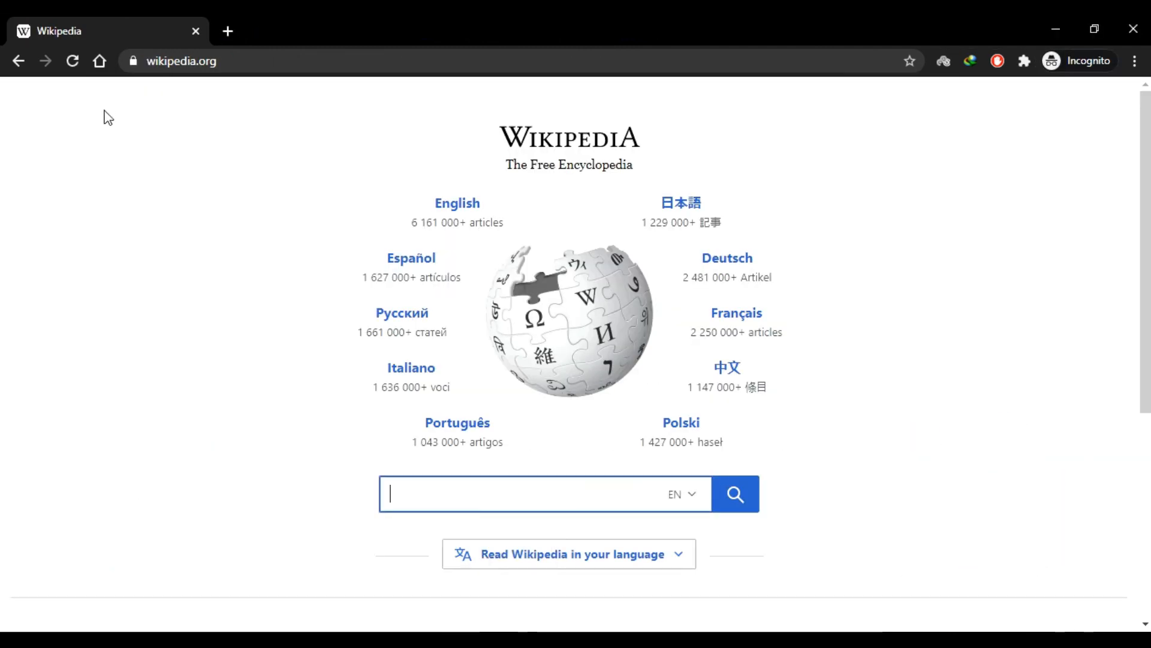
left_click(153, 60)
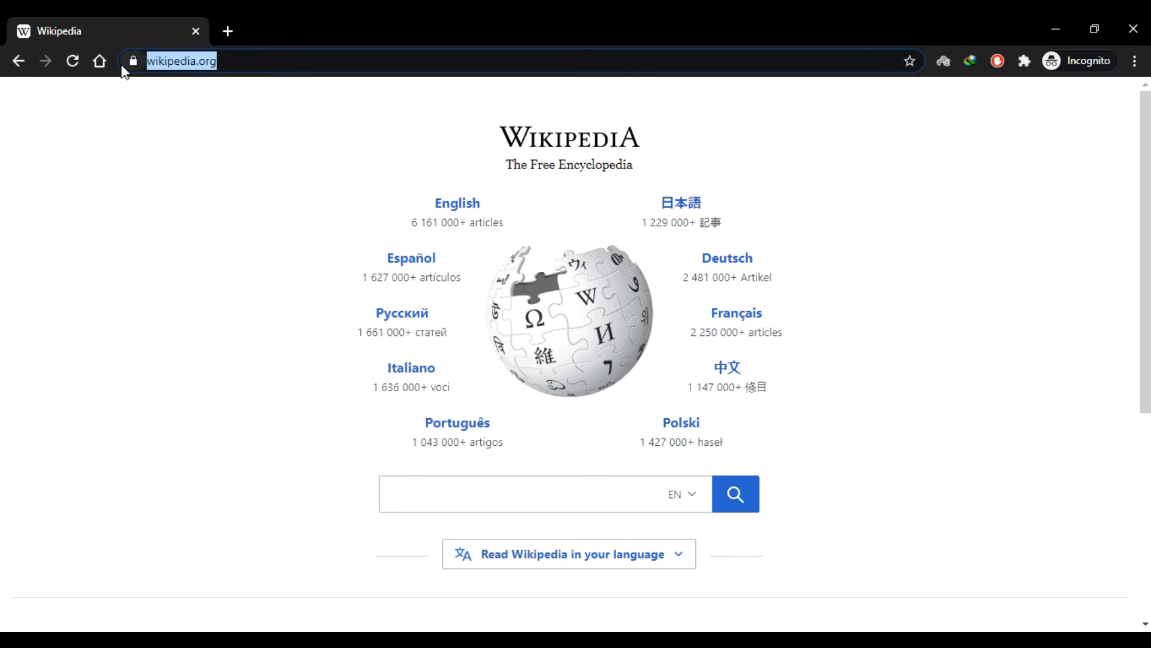
key("ctrl+v")
key("Return")
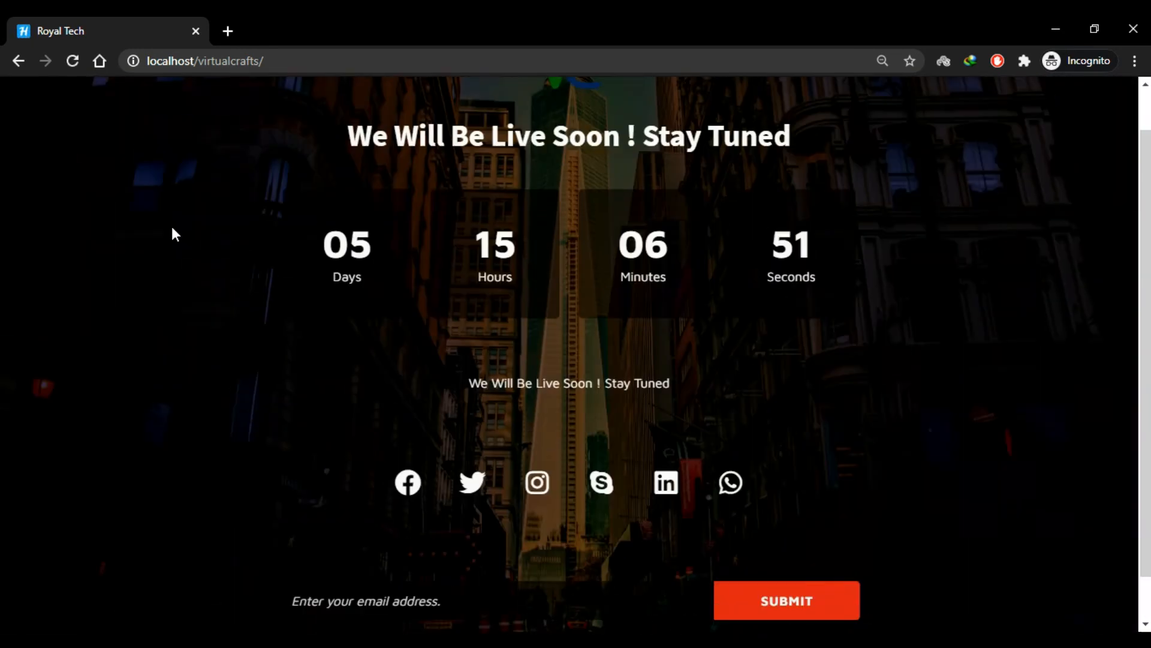
scroll(171, 226, "down", 2)
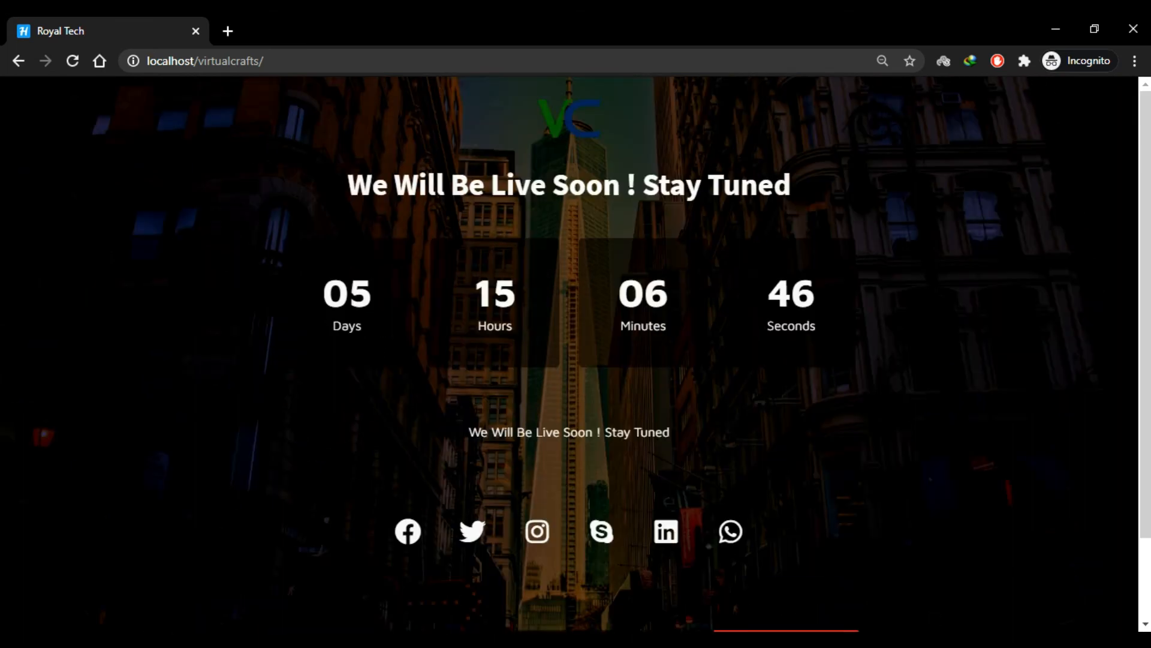
mouse_move(264, 639)
left_click(285, 568)
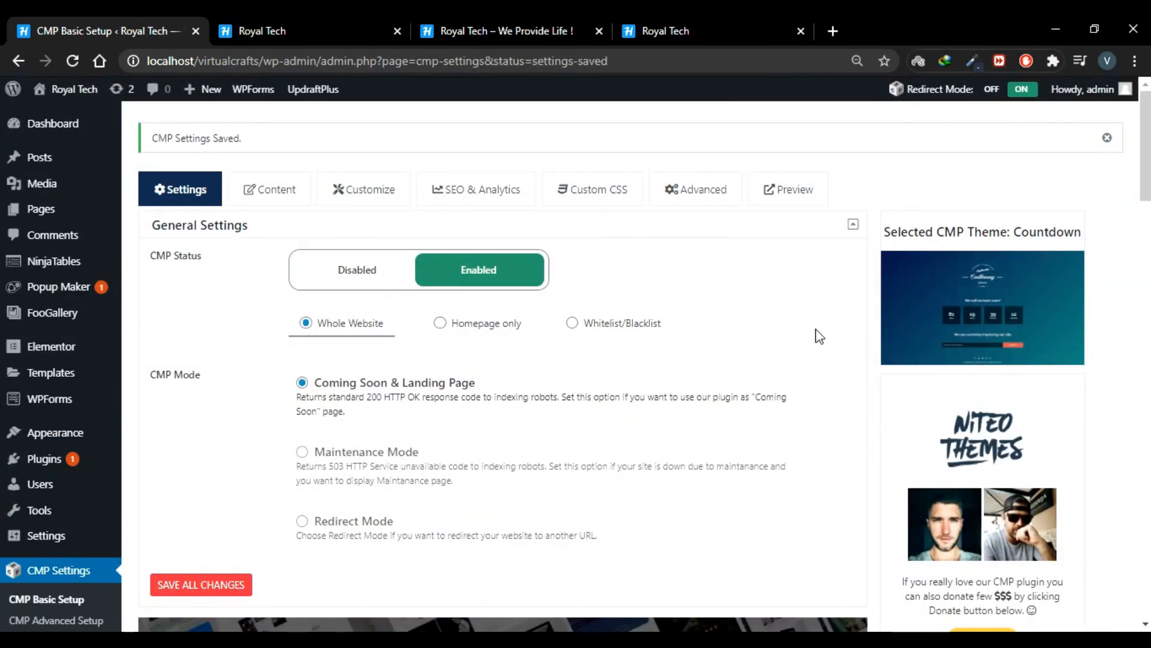